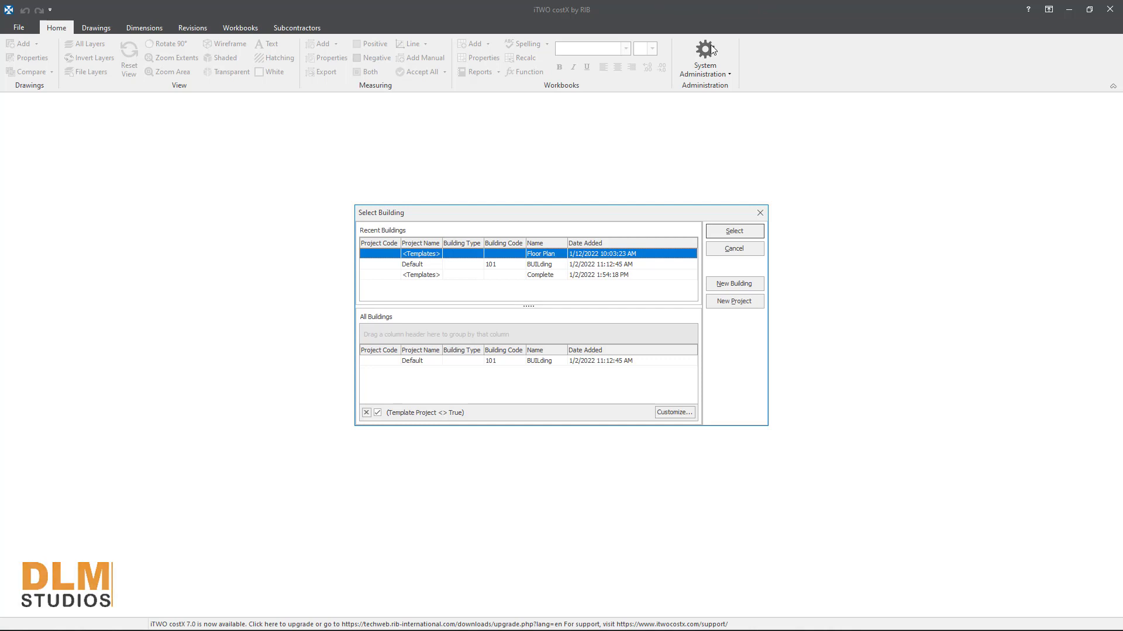
Step: Bring up the Select Building list and start a new building
click(664, 124)
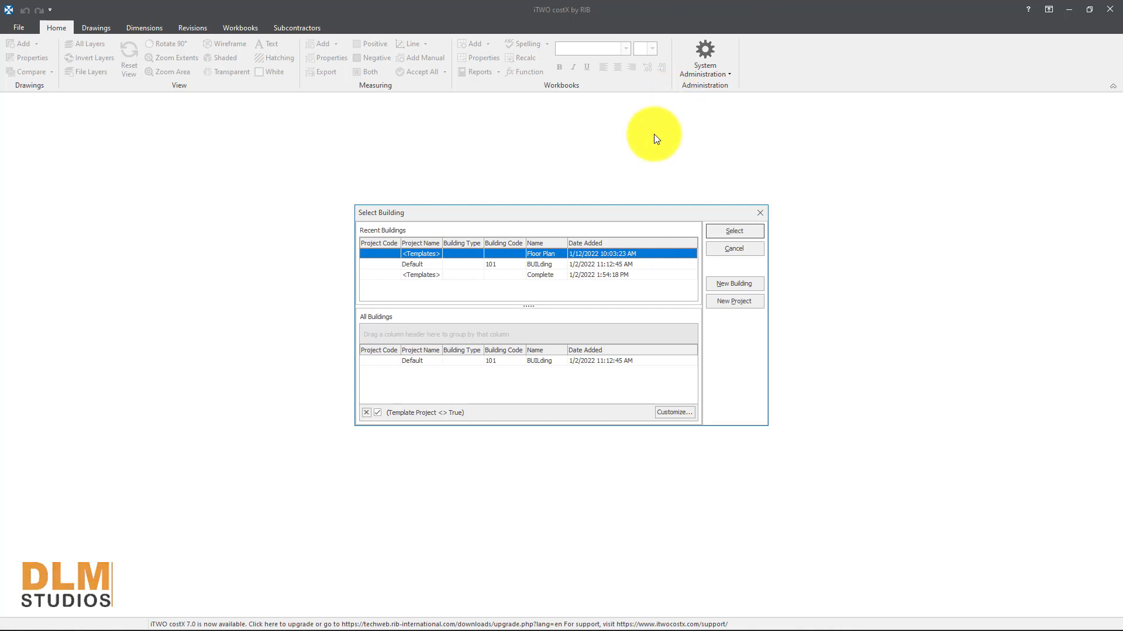
click(740, 286)
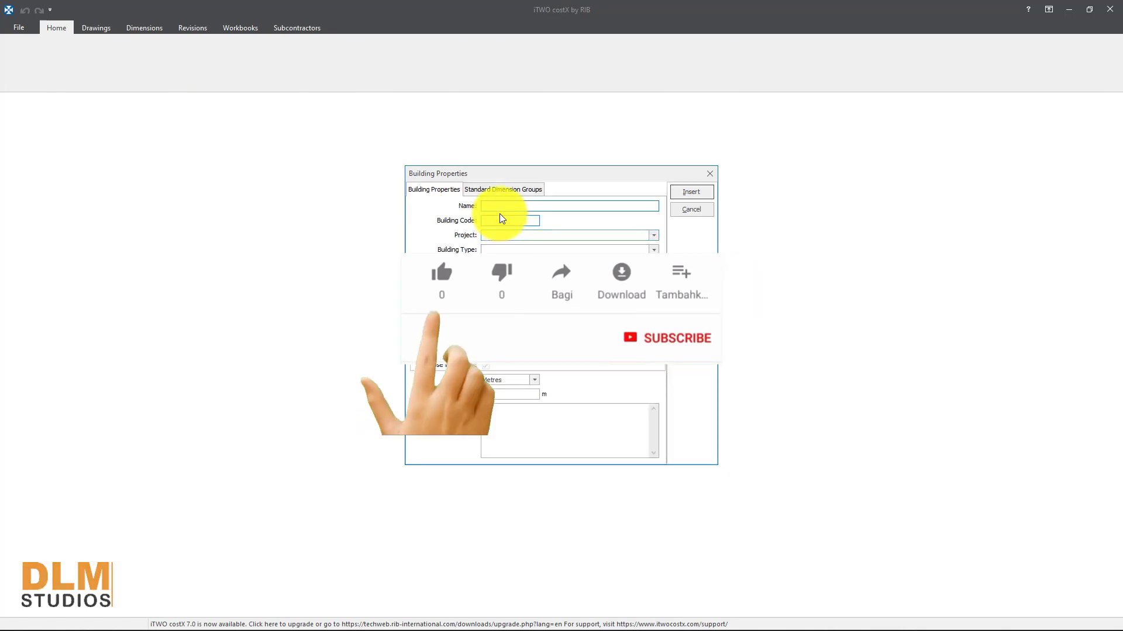
Step: Name the building 'Practice Takeoff' with code 121 in Default Project
click(501, 205)
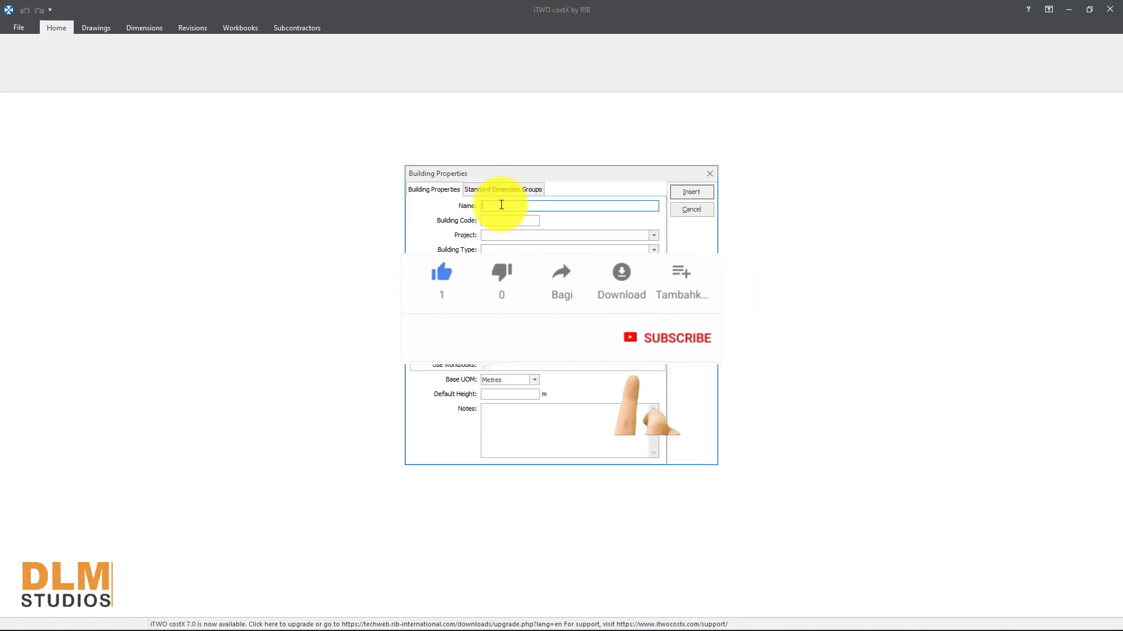
text(Practice T)
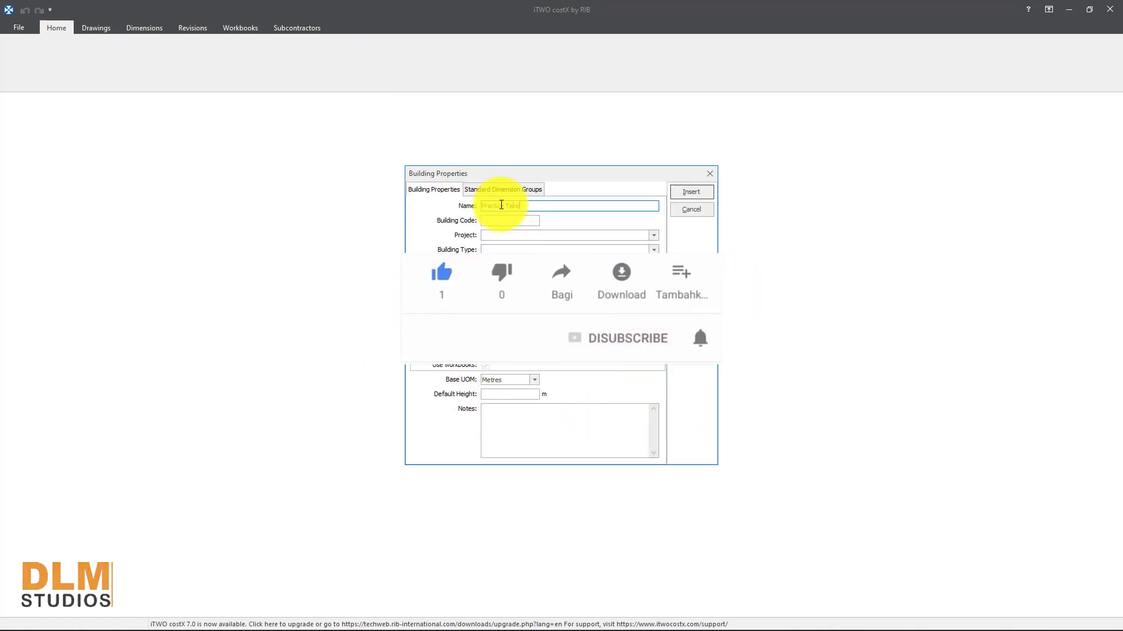
text(akeoff)
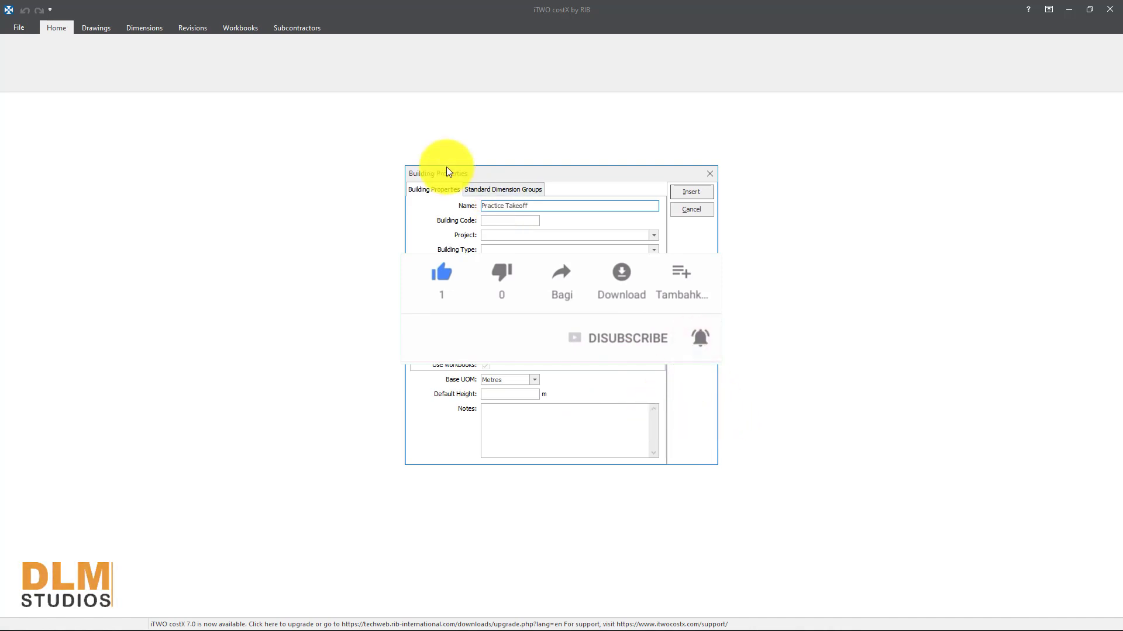
click(501, 220)
click(502, 221)
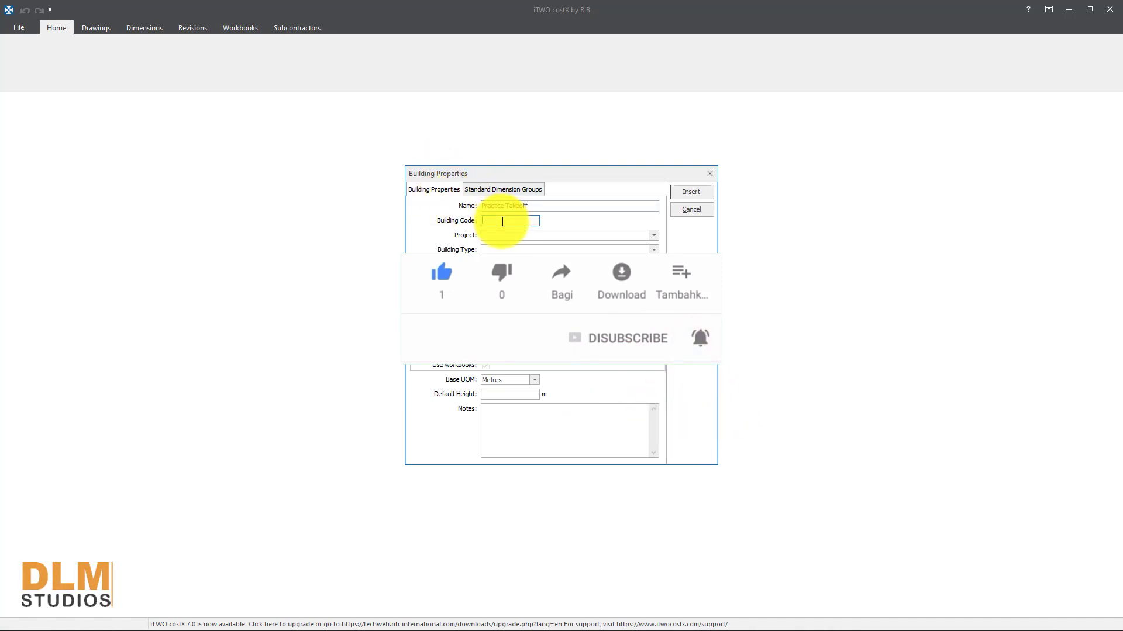
text(1)
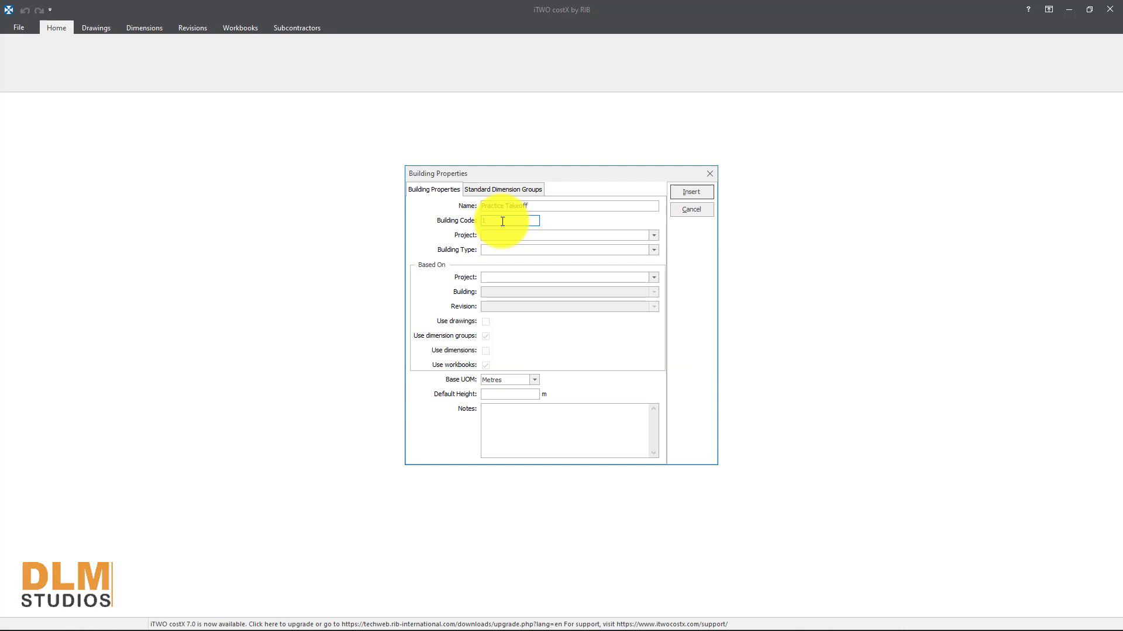
text(21)
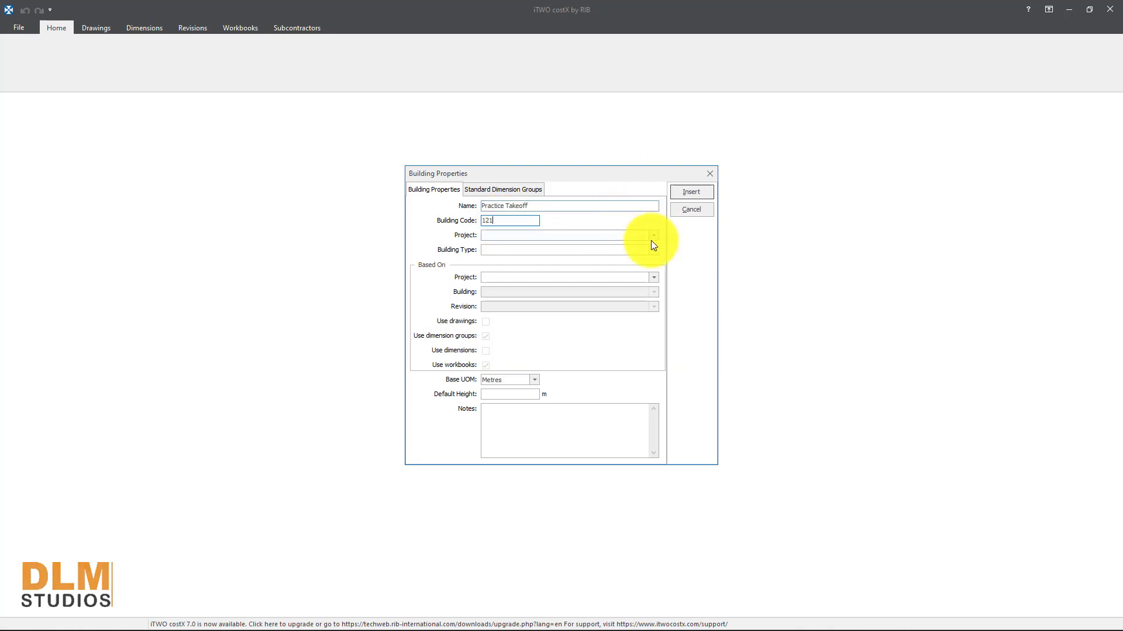
click(654, 235)
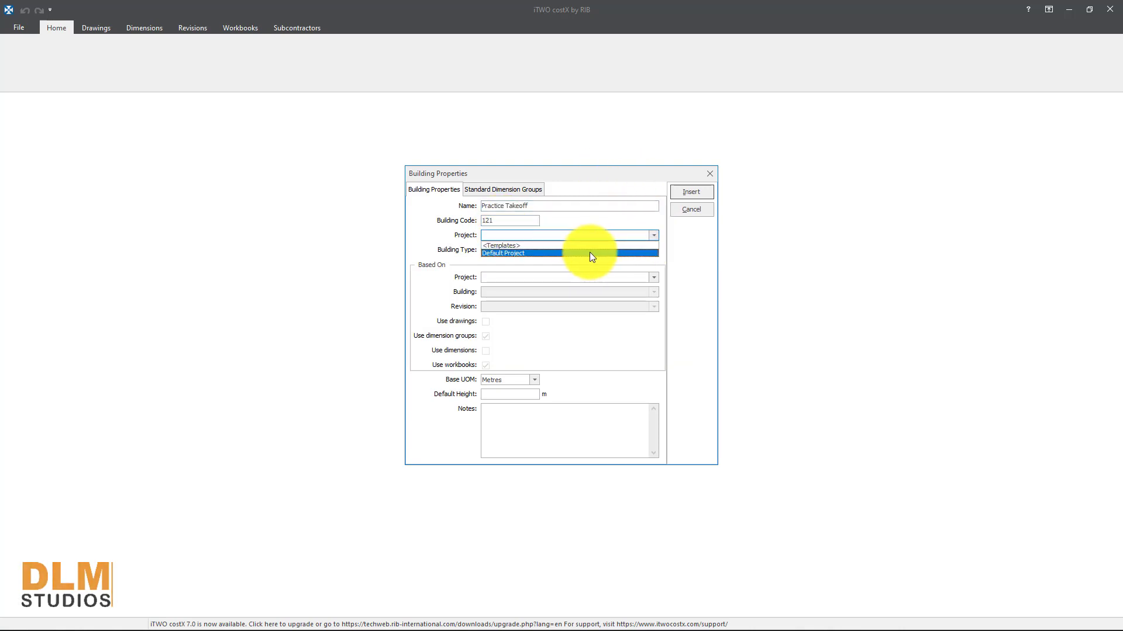
click(555, 246)
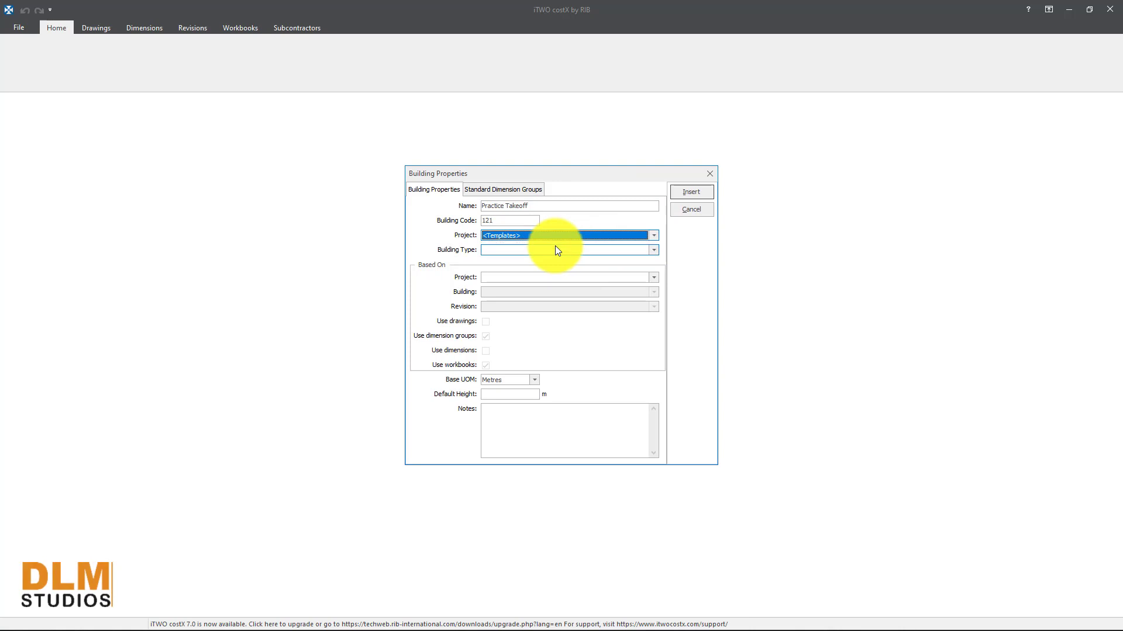
click(654, 236)
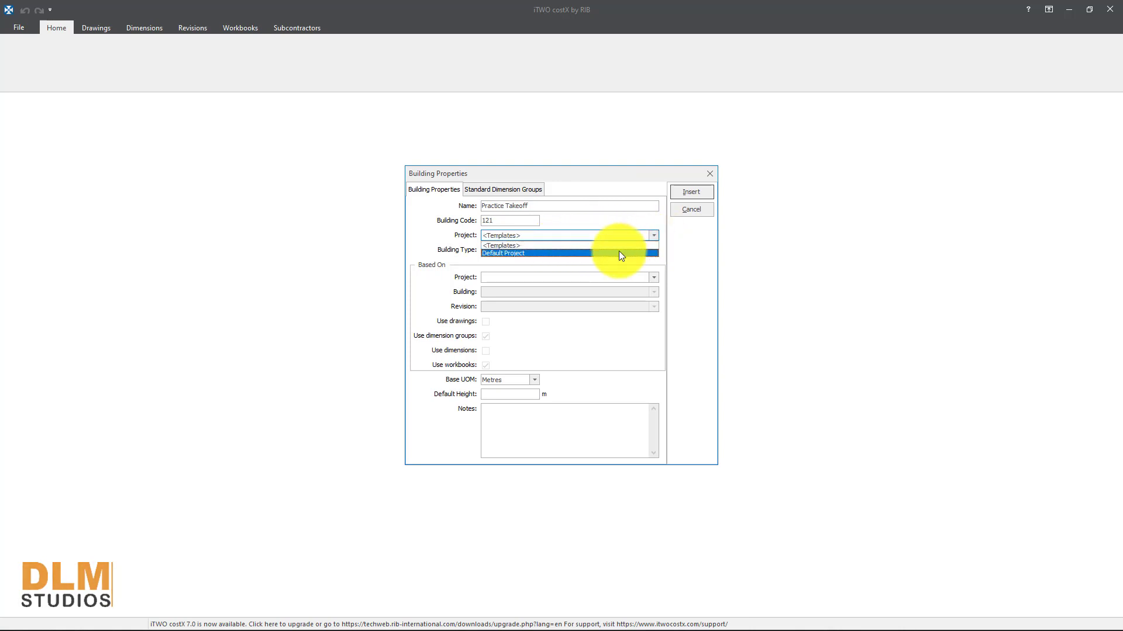
click(621, 253)
Step: Leave the building type empty, set a 3 m default height, and insert the building
click(654, 249)
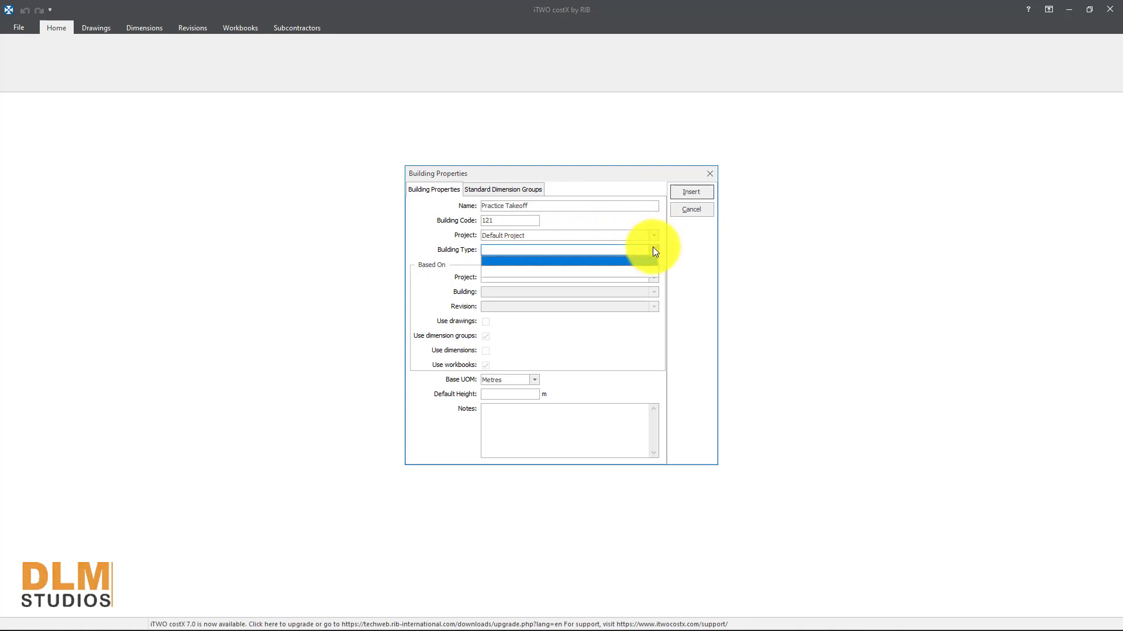
click(459, 251)
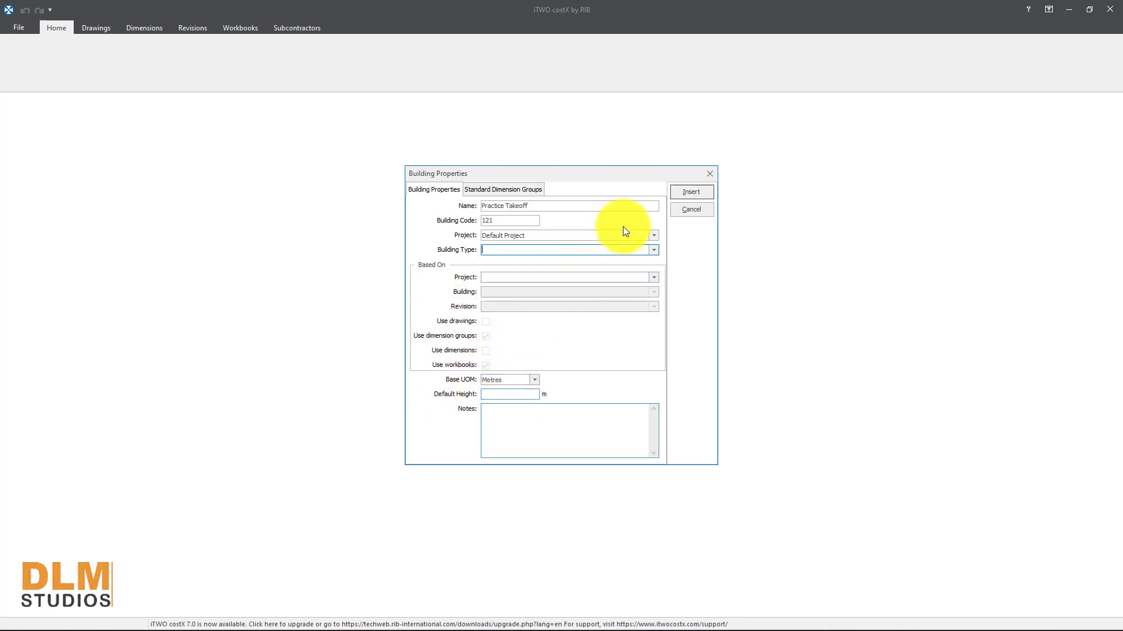
click(503, 190)
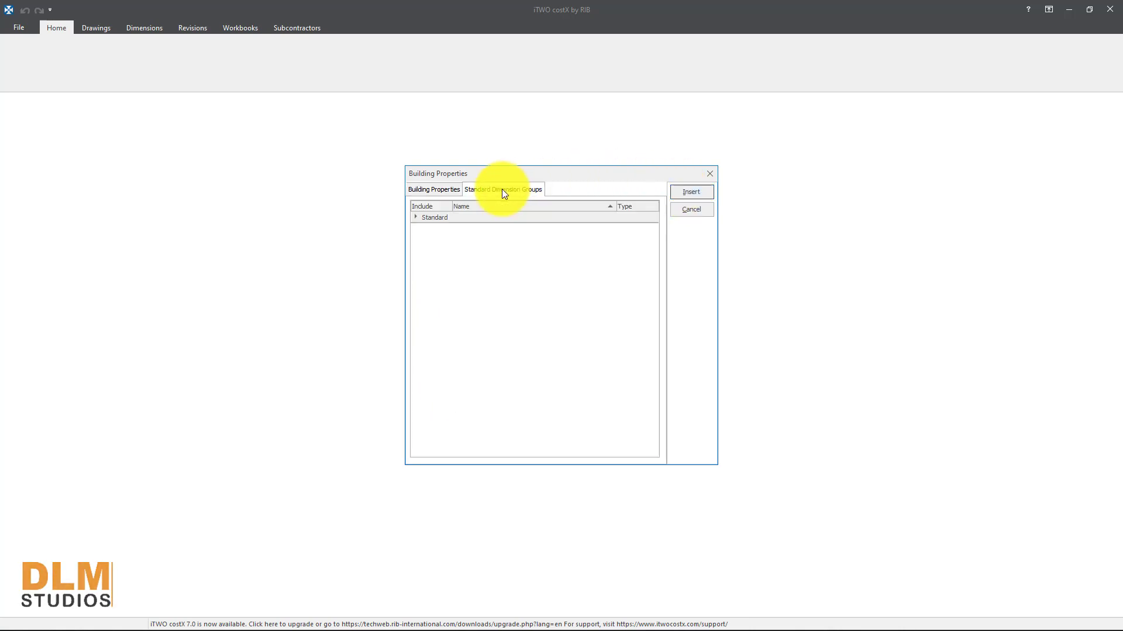
click(447, 189)
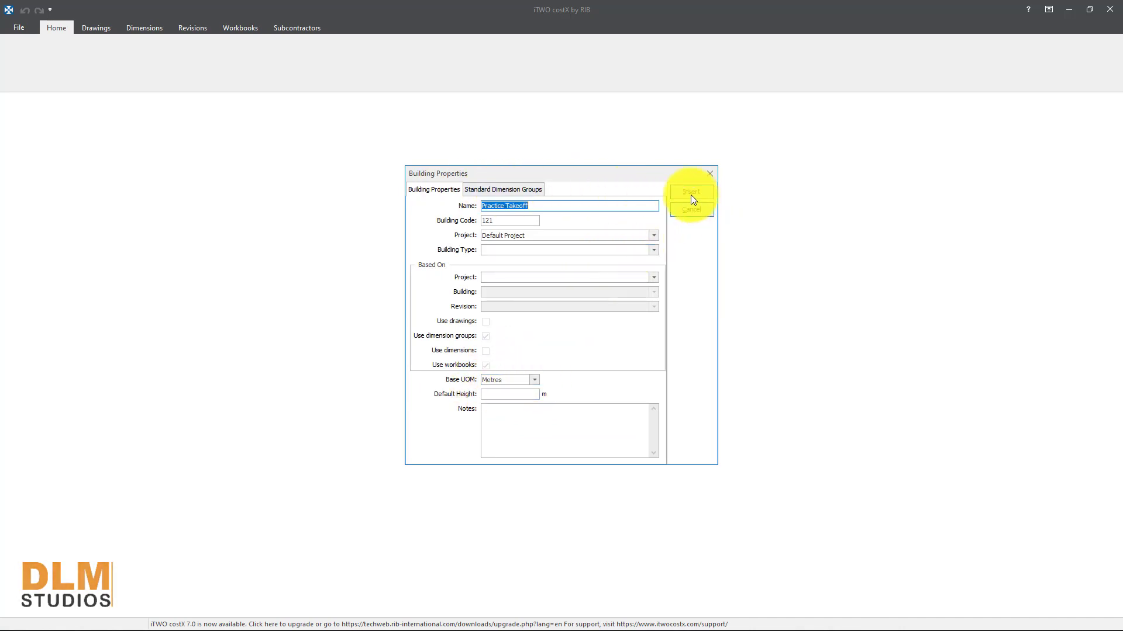
click(509, 395)
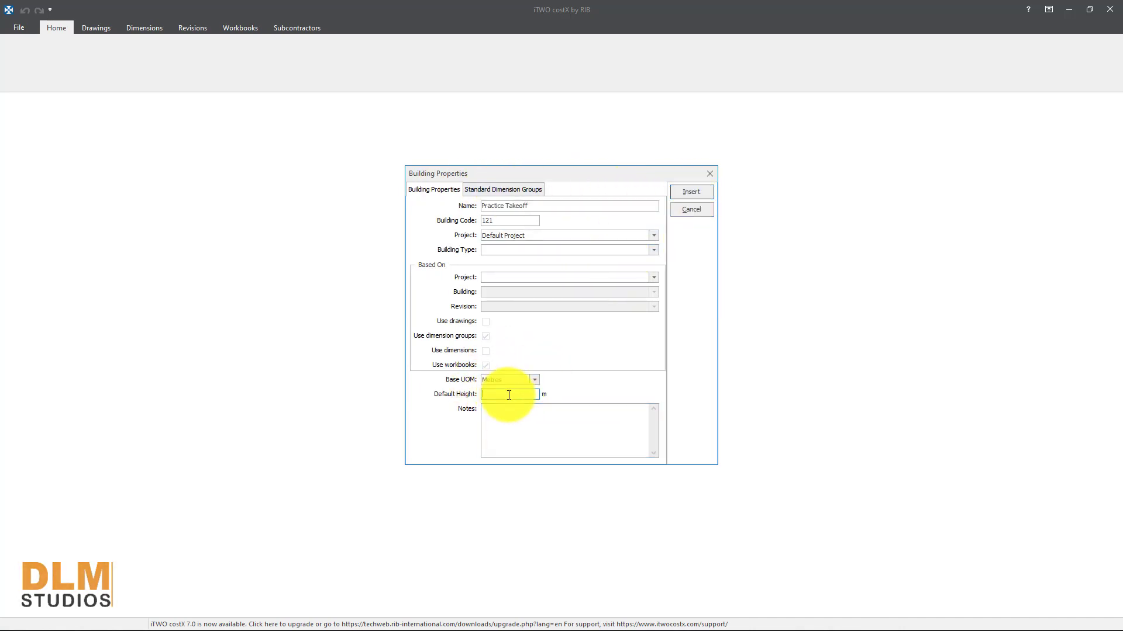
text(3)
click(680, 196)
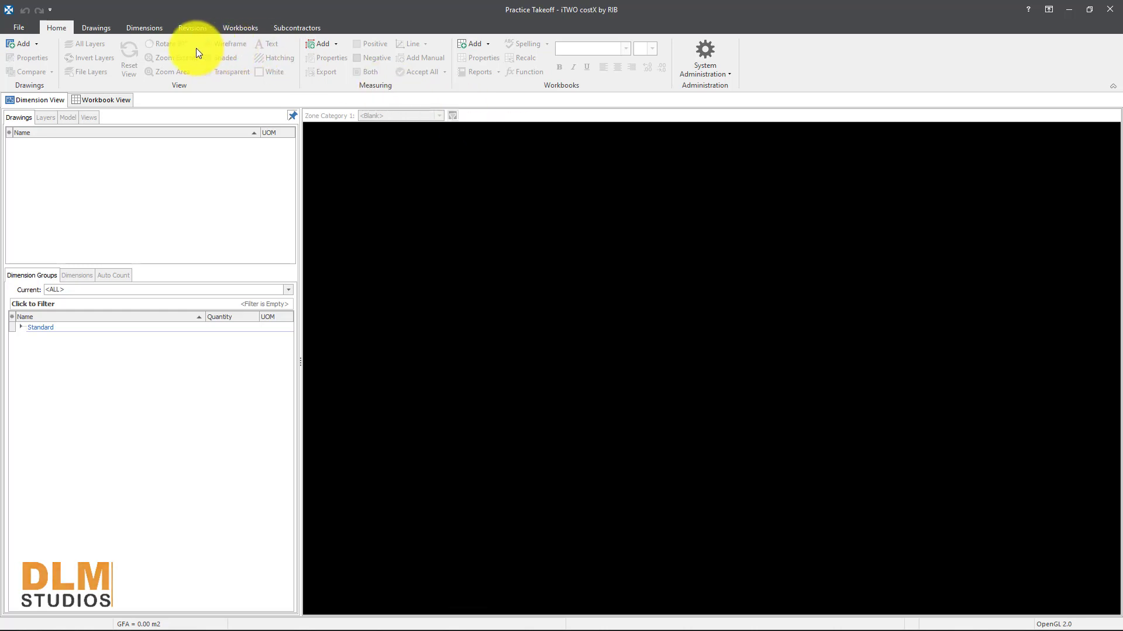
Step: Show the Drawings tools and zoom out to the full foundation layout sheet
click(97, 28)
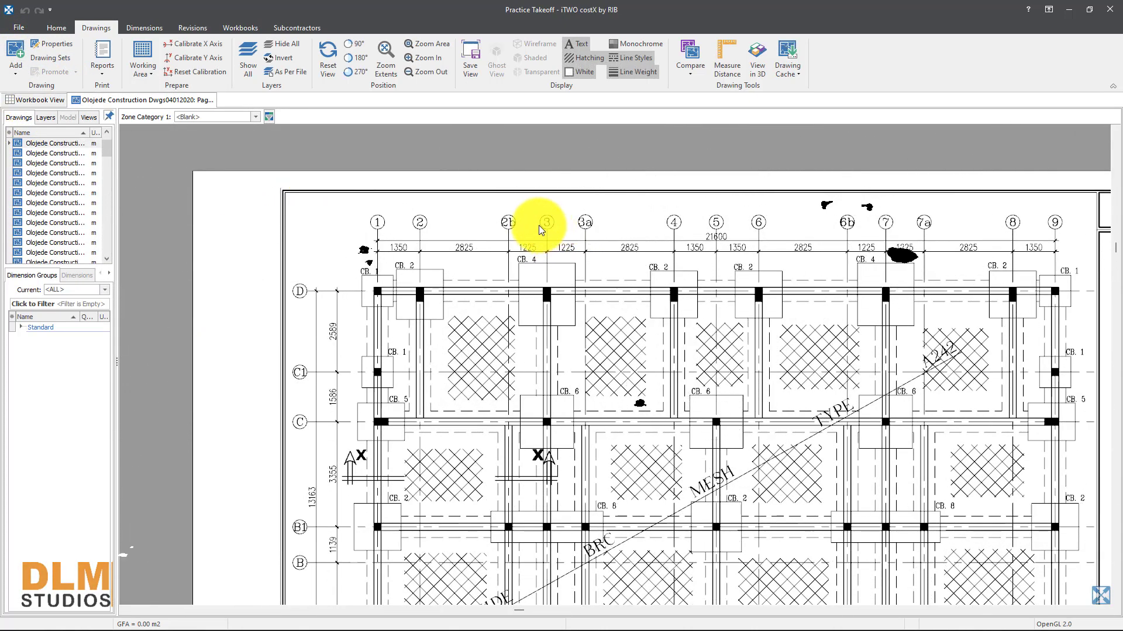
scroll(566, 290, down, 2)
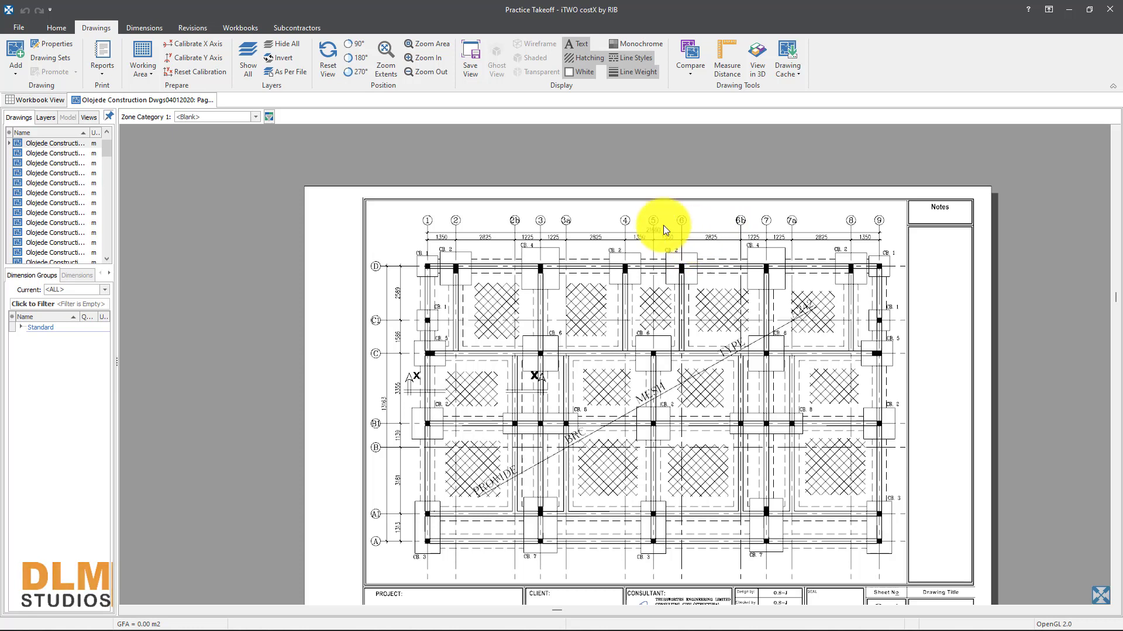
Step: Calibrate the X axis between grid lines 1 and 9 as 21.5 m, not applied to Y
click(195, 40)
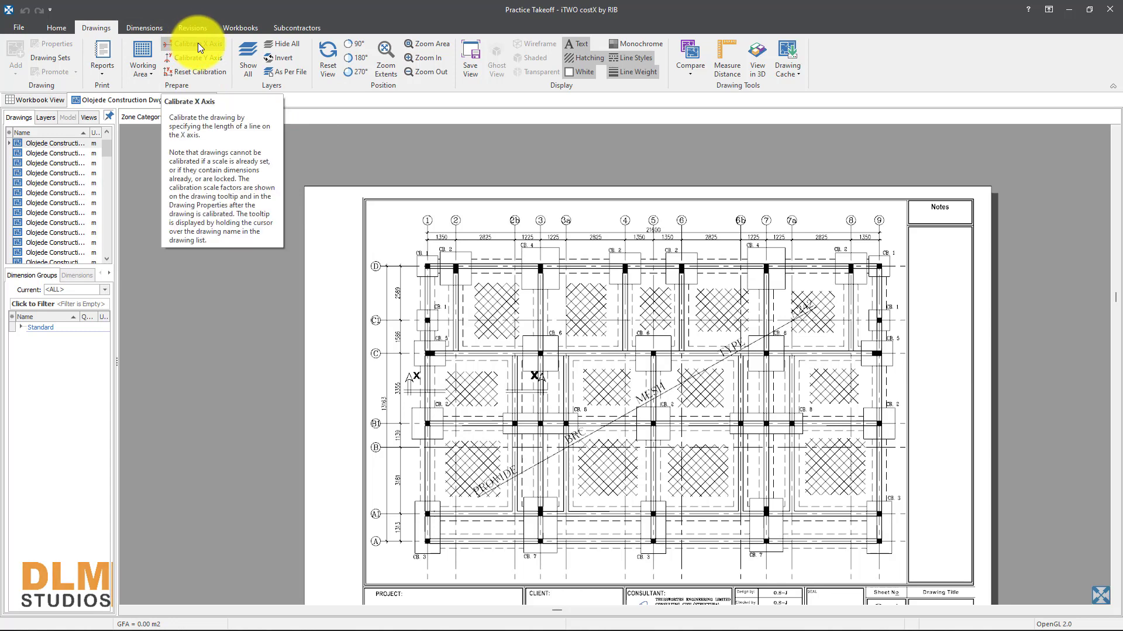
click(427, 235)
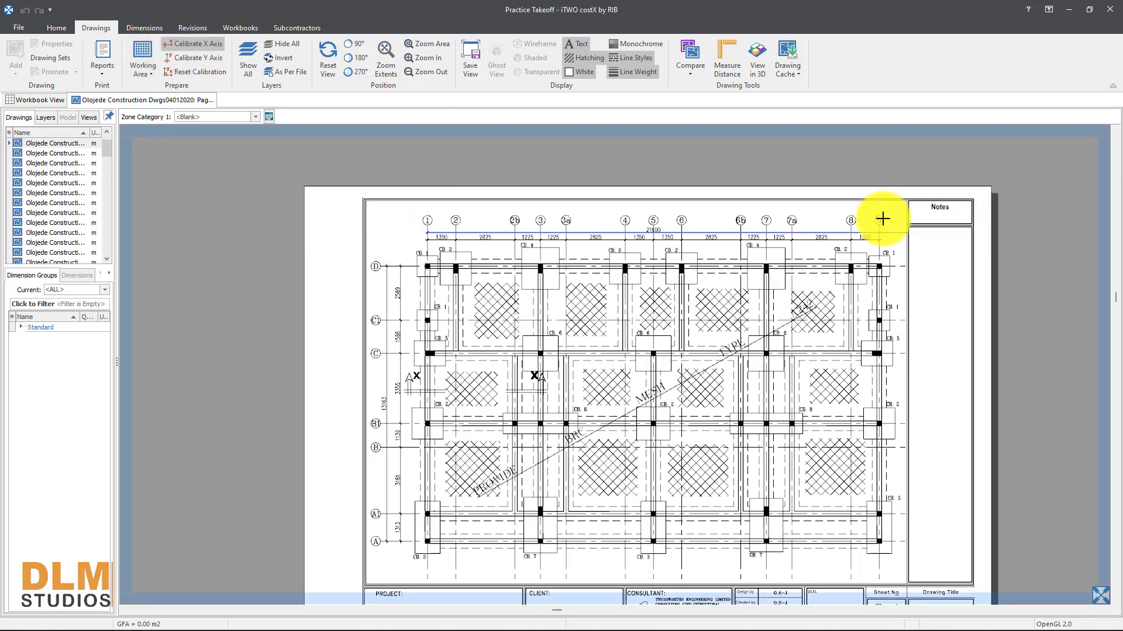
scroll(880, 230, up, 5)
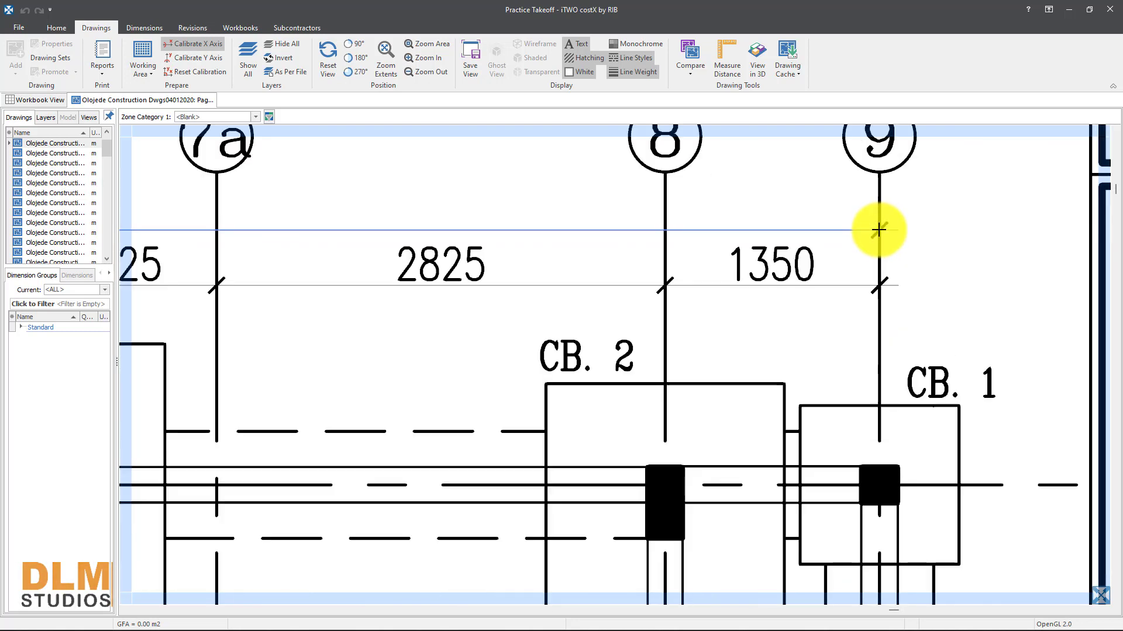
click(878, 229)
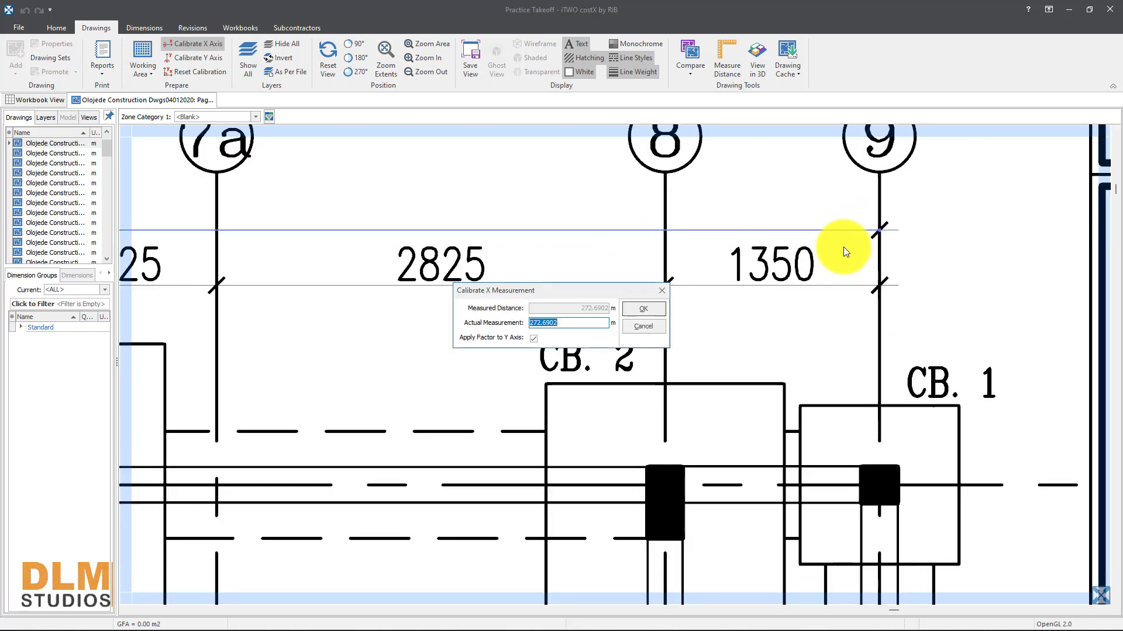
text(2105)
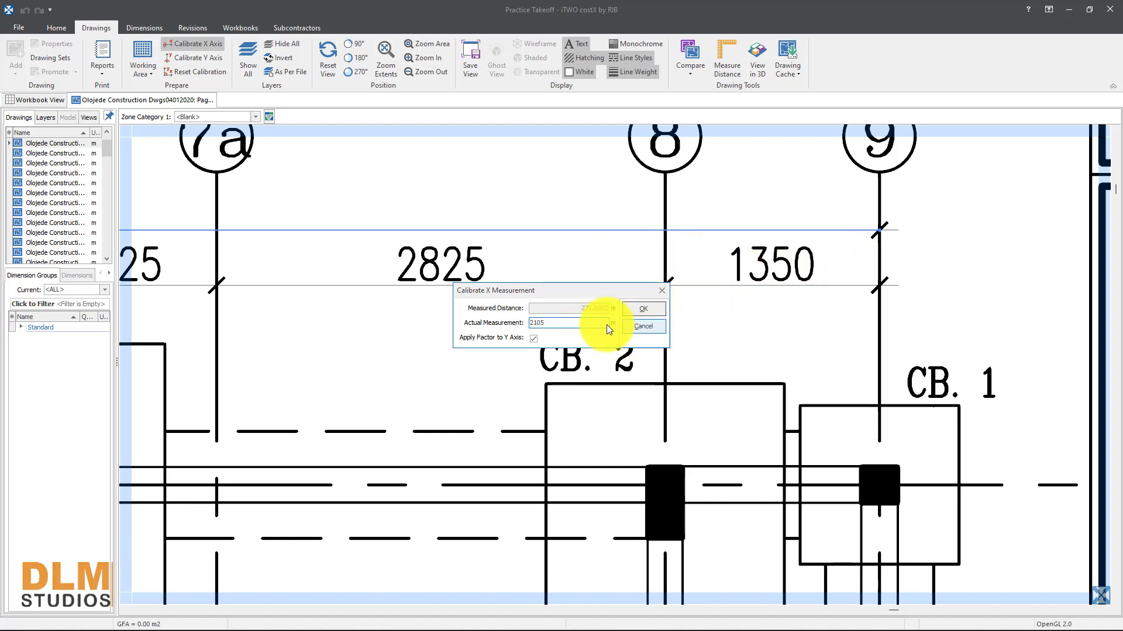
click(535, 340)
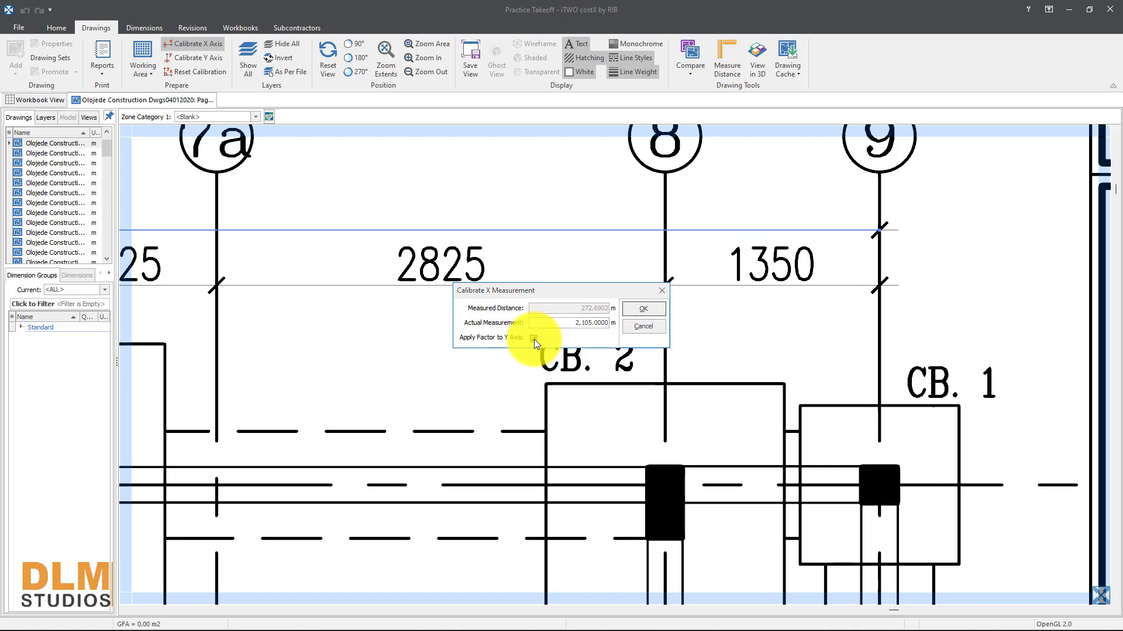
click(593, 324)
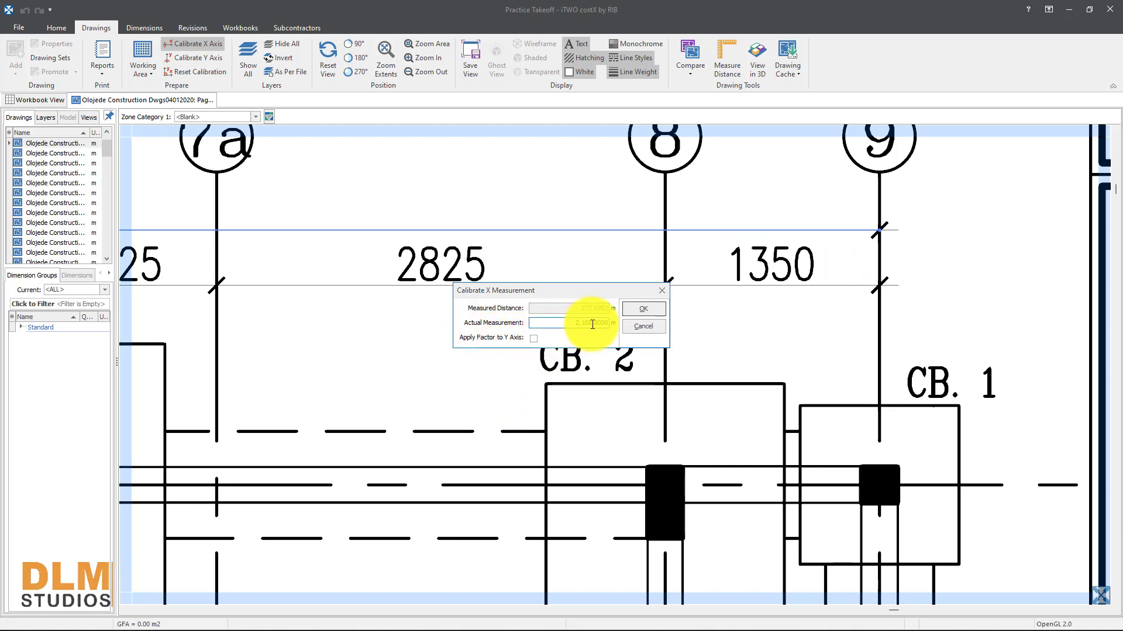
drag(593, 324, 466, 330)
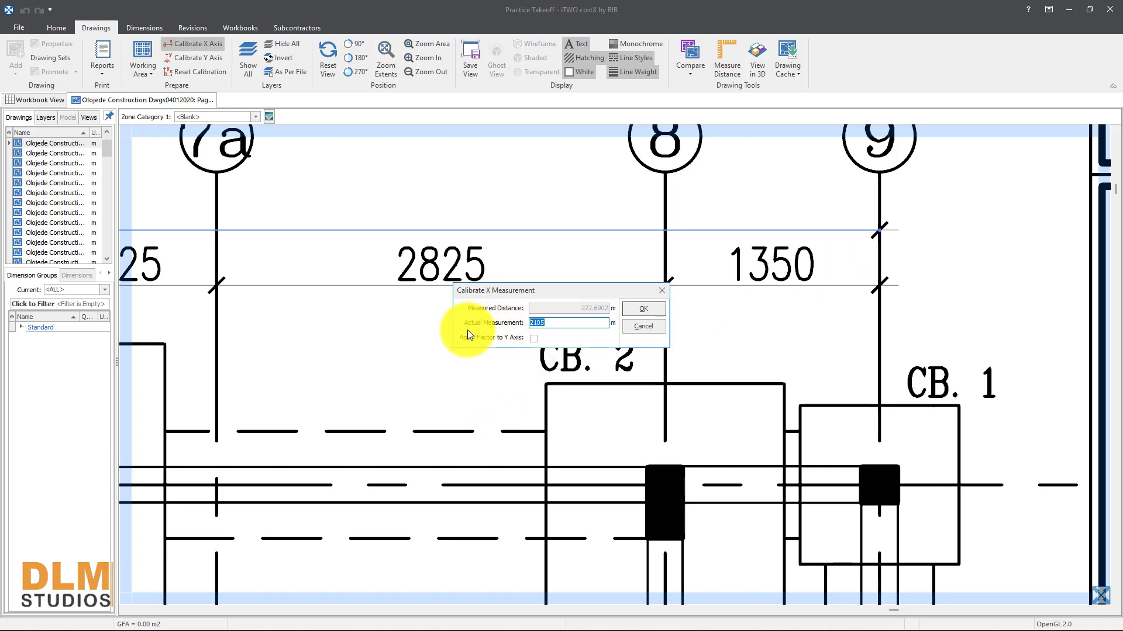
text(21.5)
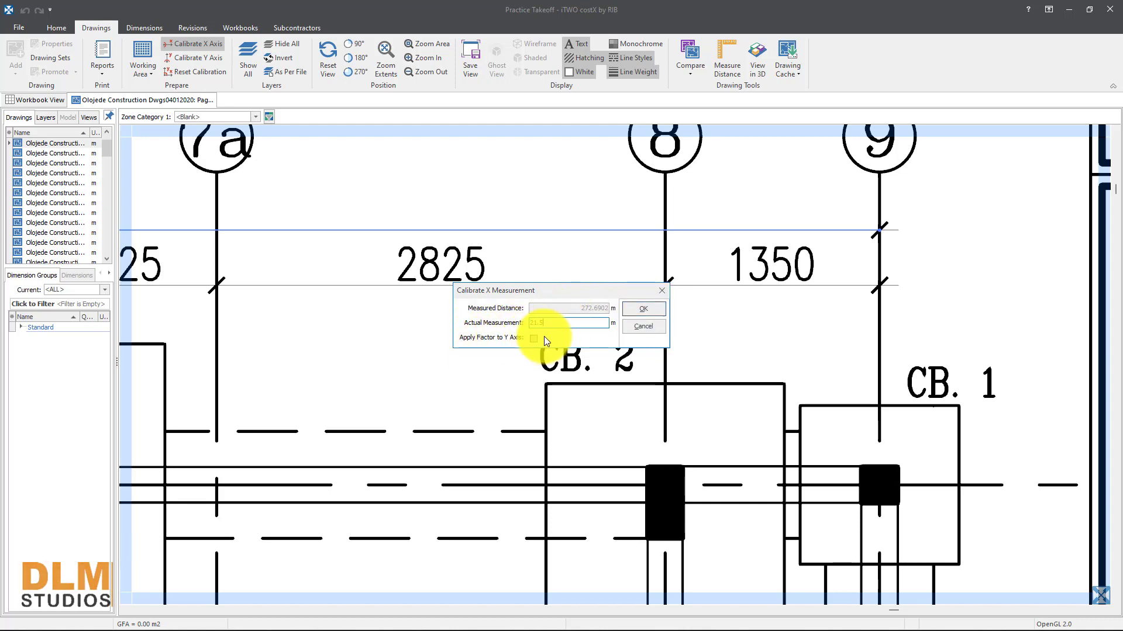
click(650, 310)
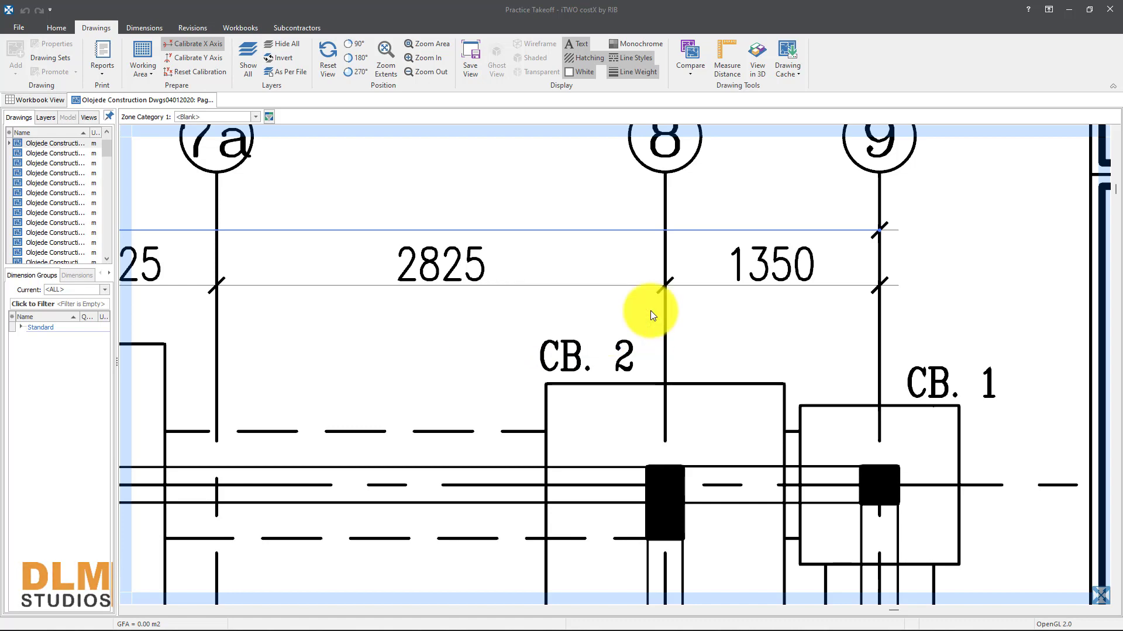
Step: Calibrate the Y axis between grid lines A and D to 13.163 m
click(554, 338)
scroll(566, 326, down, 6)
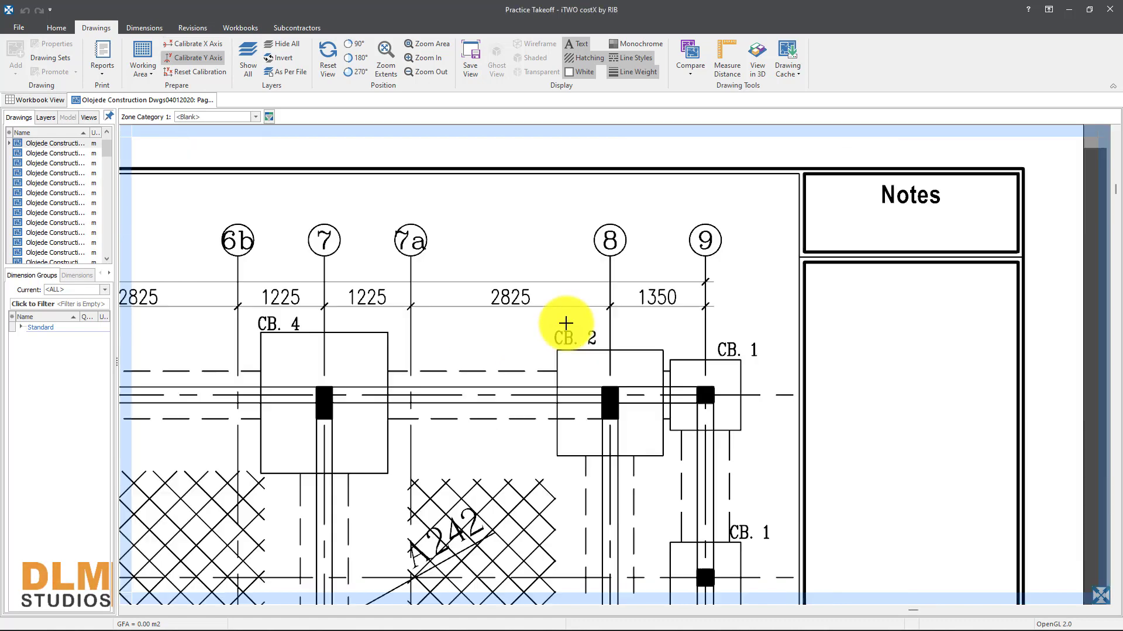
scroll(571, 318, down, 3)
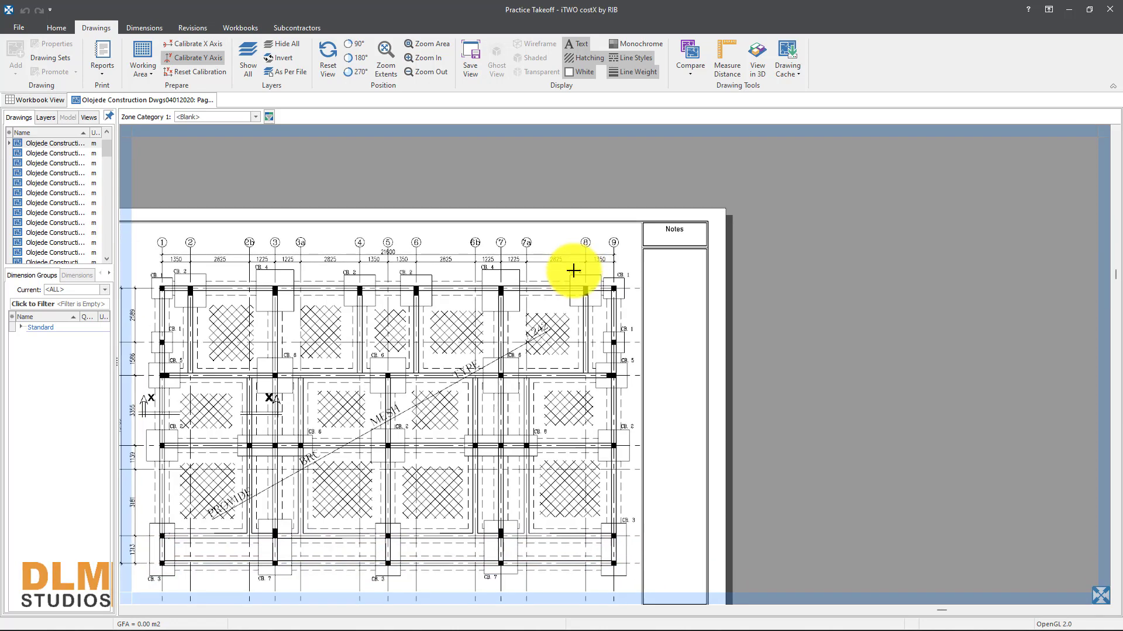
scroll(302, 482, up, 2)
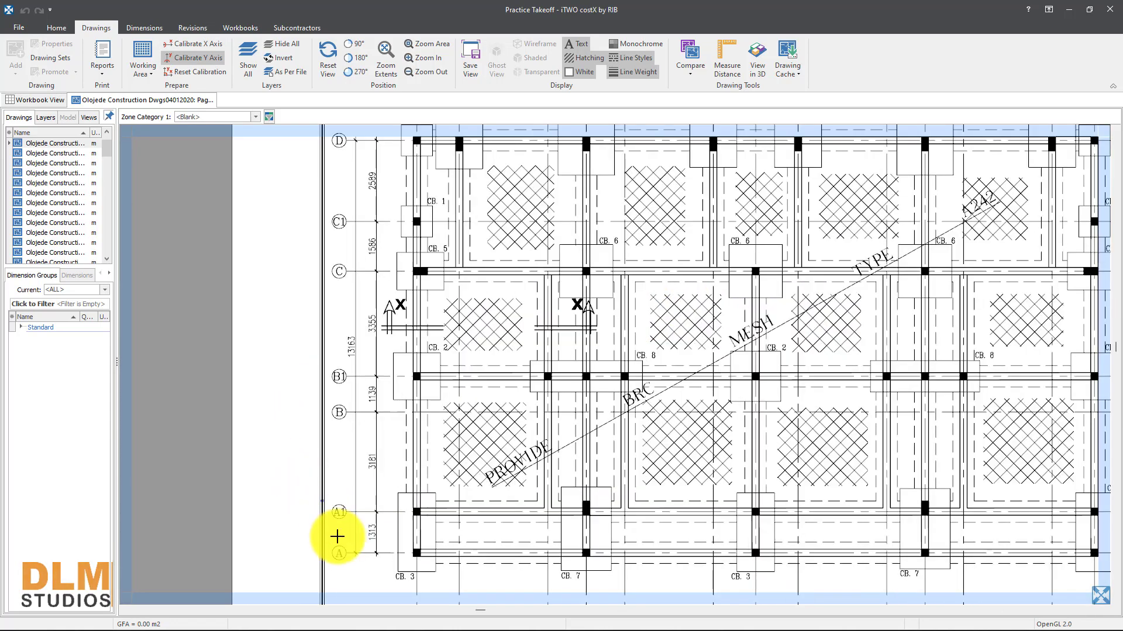
scroll(356, 561, down, 1)
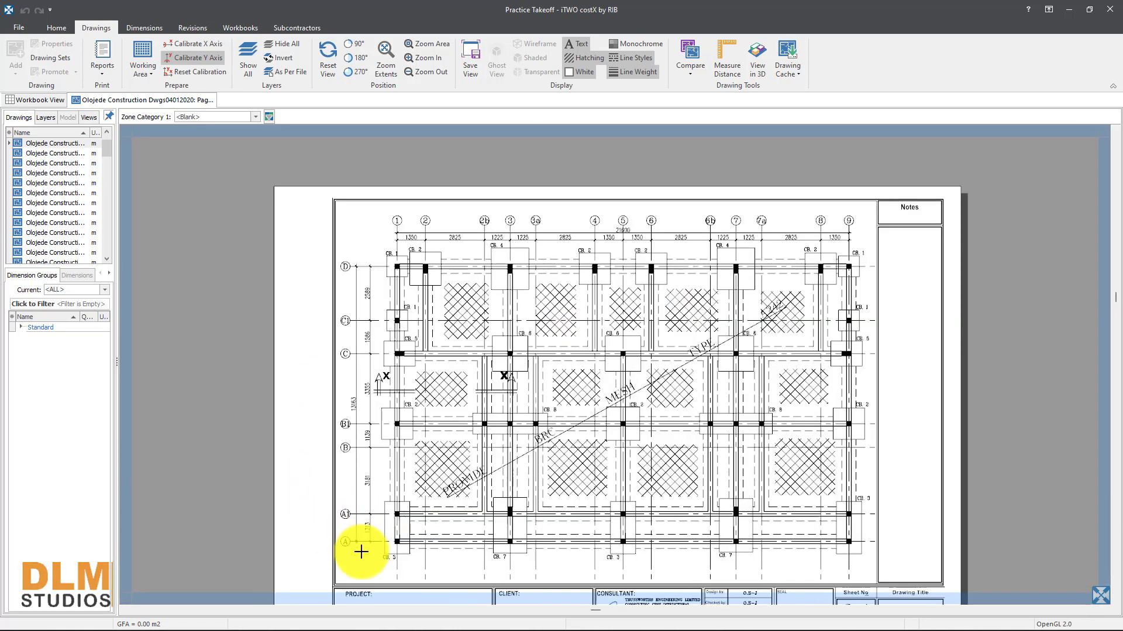
scroll(363, 546, up, 3)
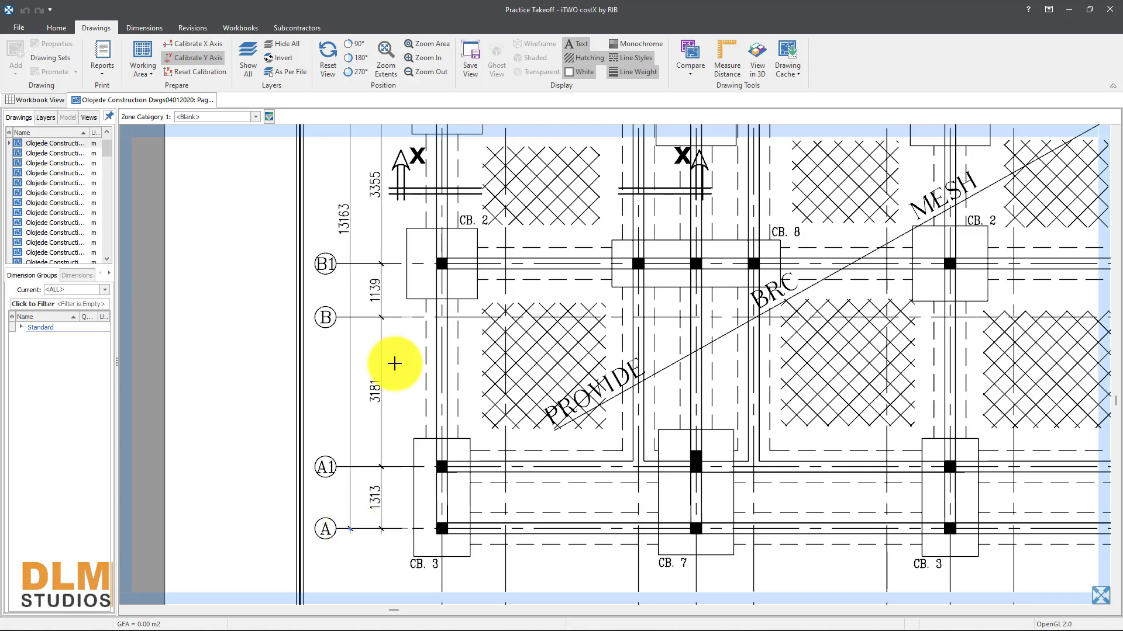
mouse_move(391, 381)
mouse_down()
mouse_move(380, 406)
mouse_move(392, 504)
mouse_up()
scroll(363, 331, down, 1)
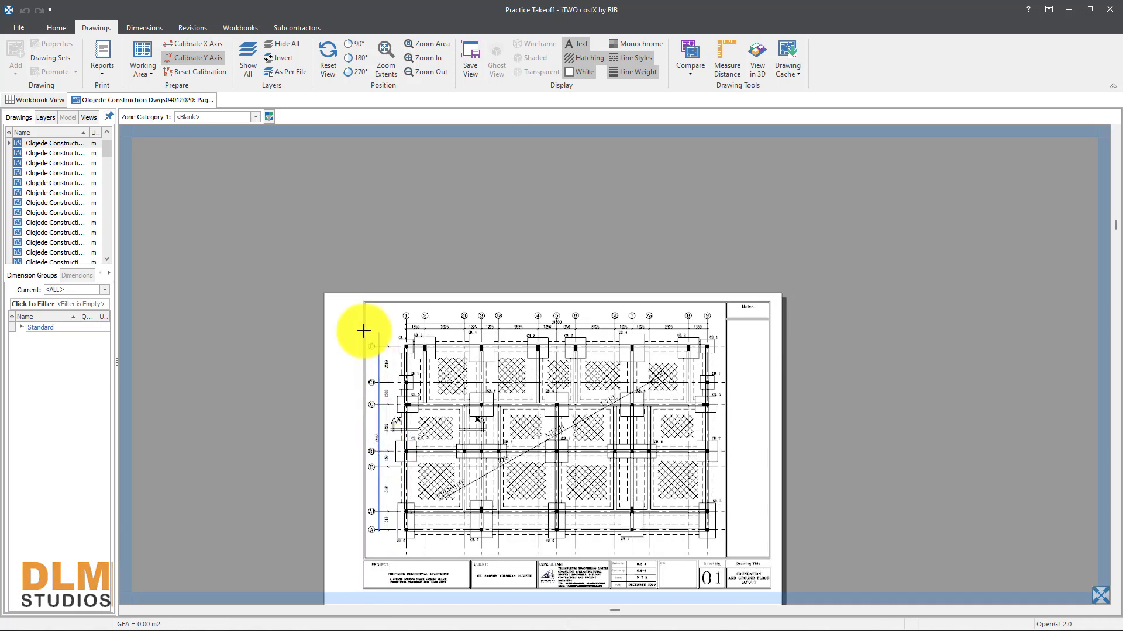
scroll(371, 342, up, 4)
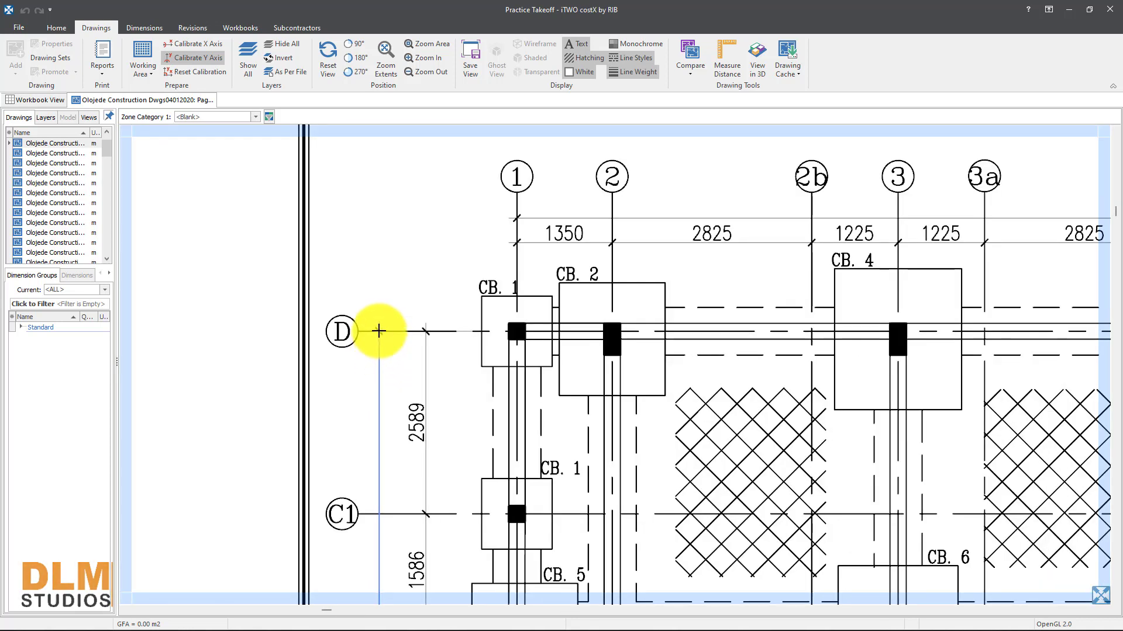
click(379, 332)
text(13.163)
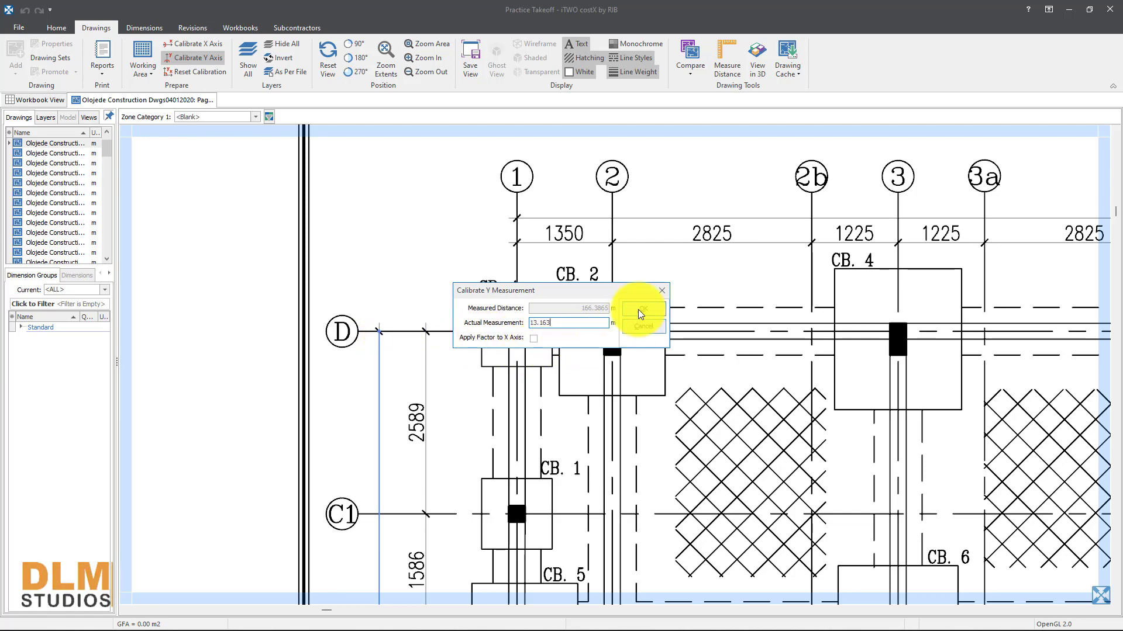
click(641, 309)
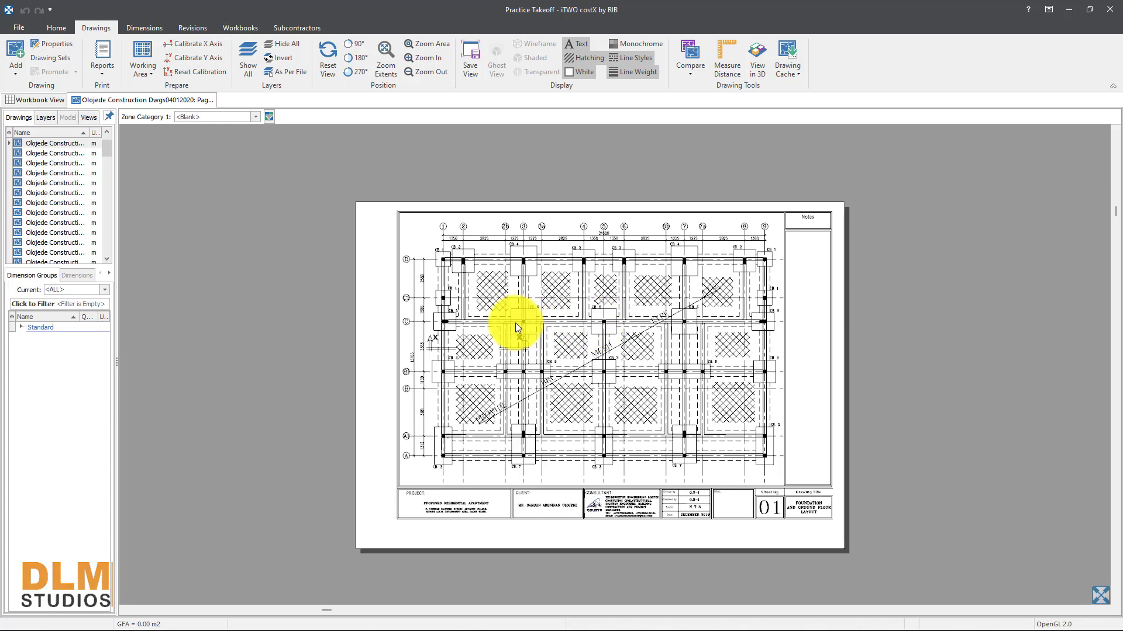
Step: Switch to the Dimensions tools over the calibrated foundation plan
scroll(514, 323, up, 3)
scroll(515, 323, down, 2)
drag(518, 324, 491, 319)
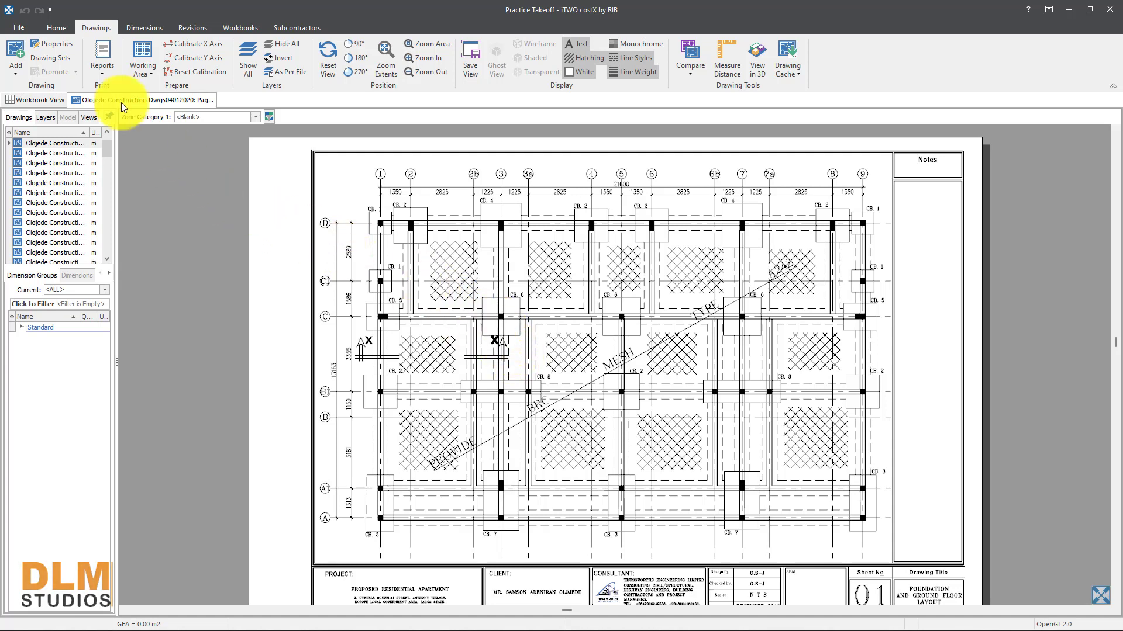
click(145, 33)
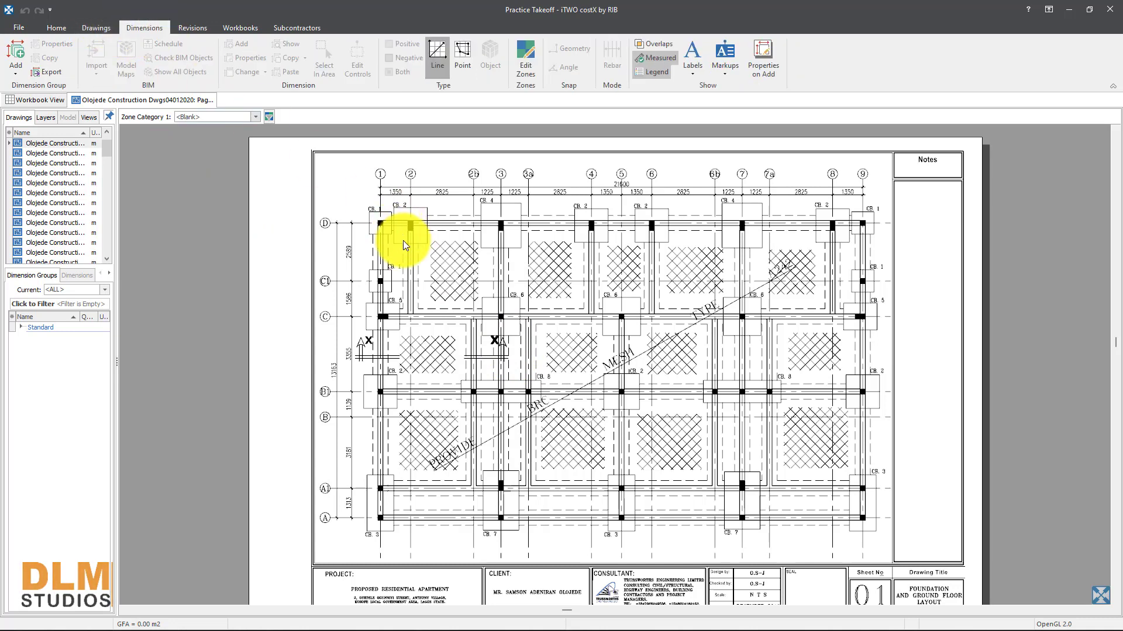
drag(401, 240, 387, 238)
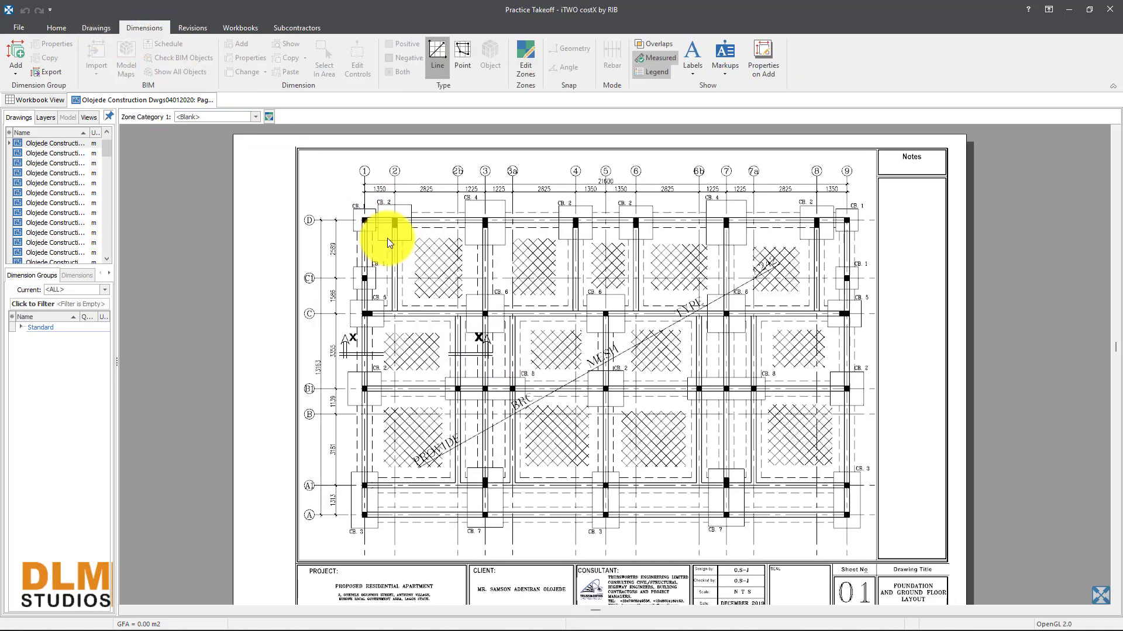
Step: Add a dimension group named Trench Excavation in a Substructure folder
click(21, 52)
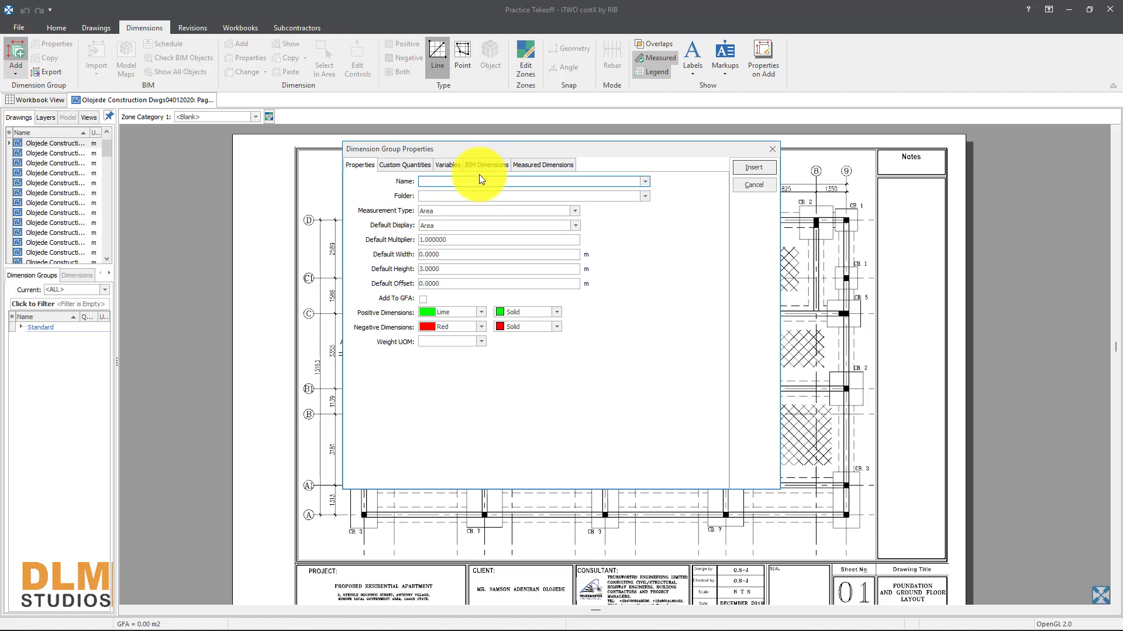
text(Tr)
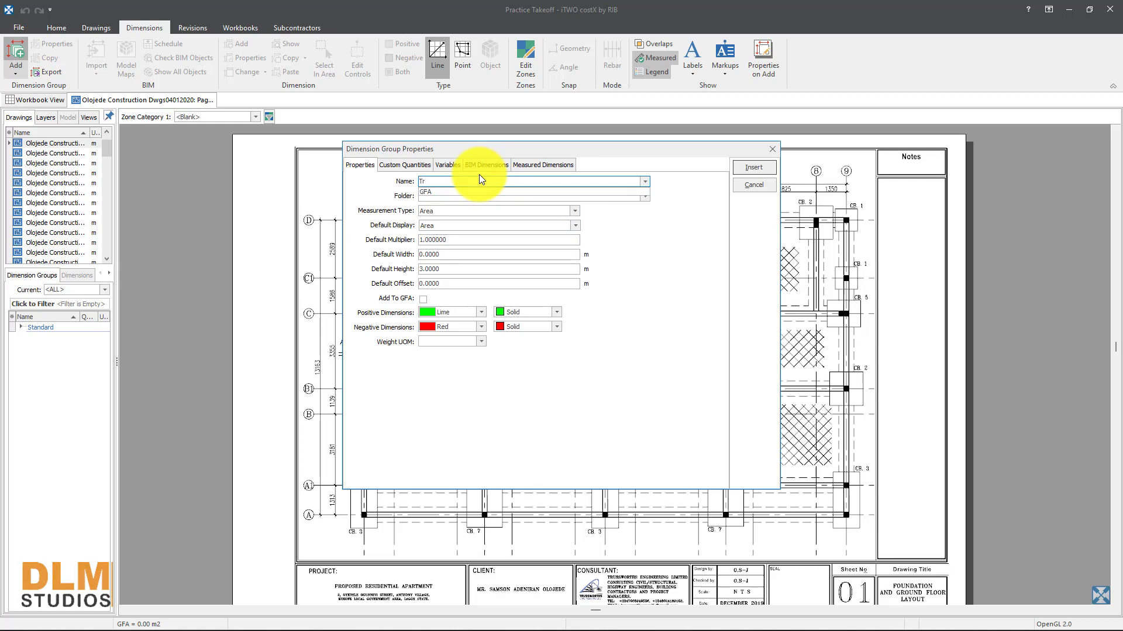
text(ench Excavatio)
text(n)
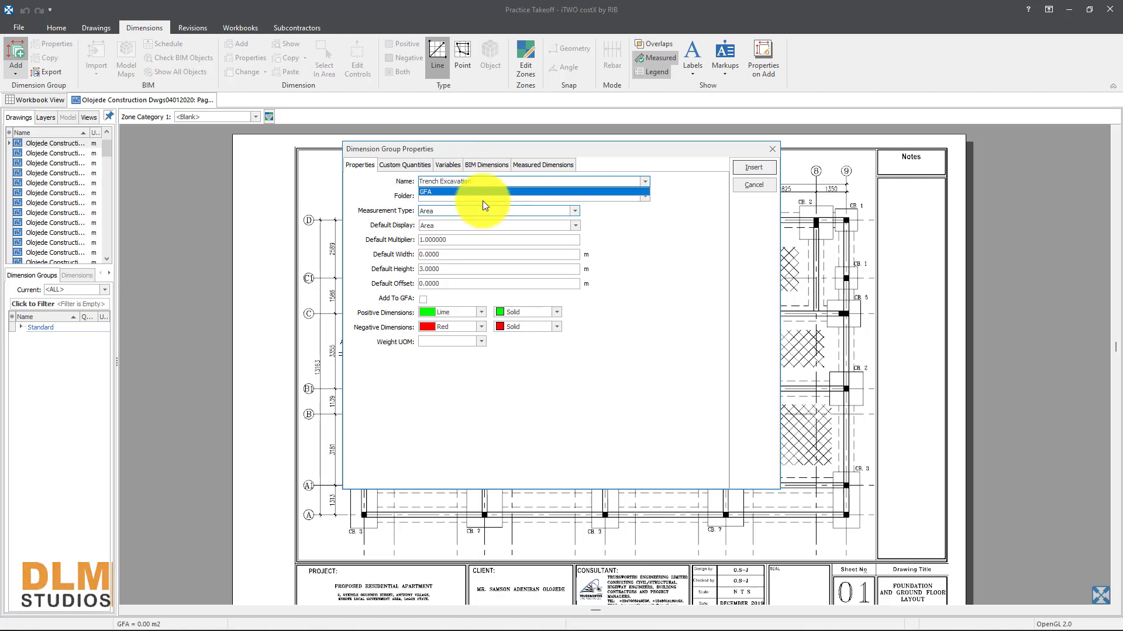
click(534, 183)
key(Tab)
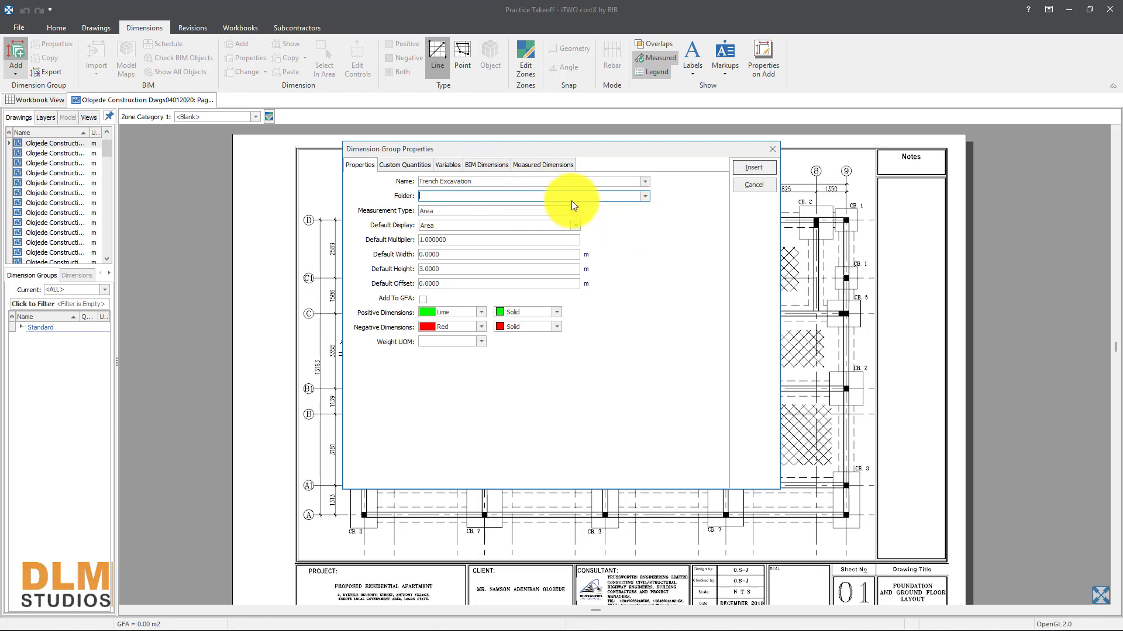
text(S)
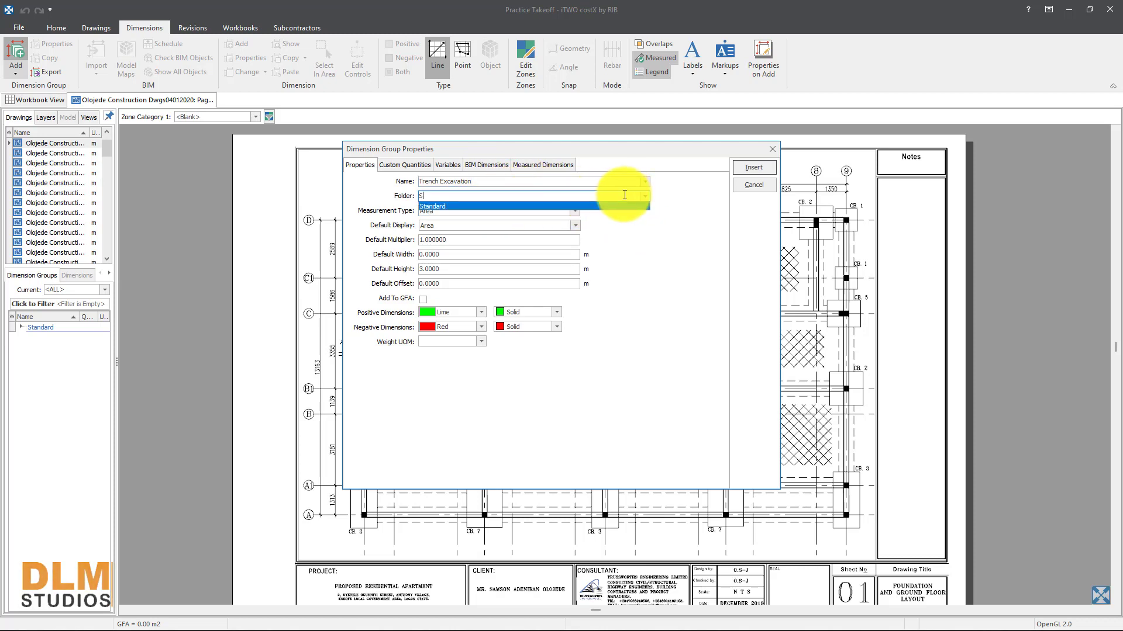
text(ubs)
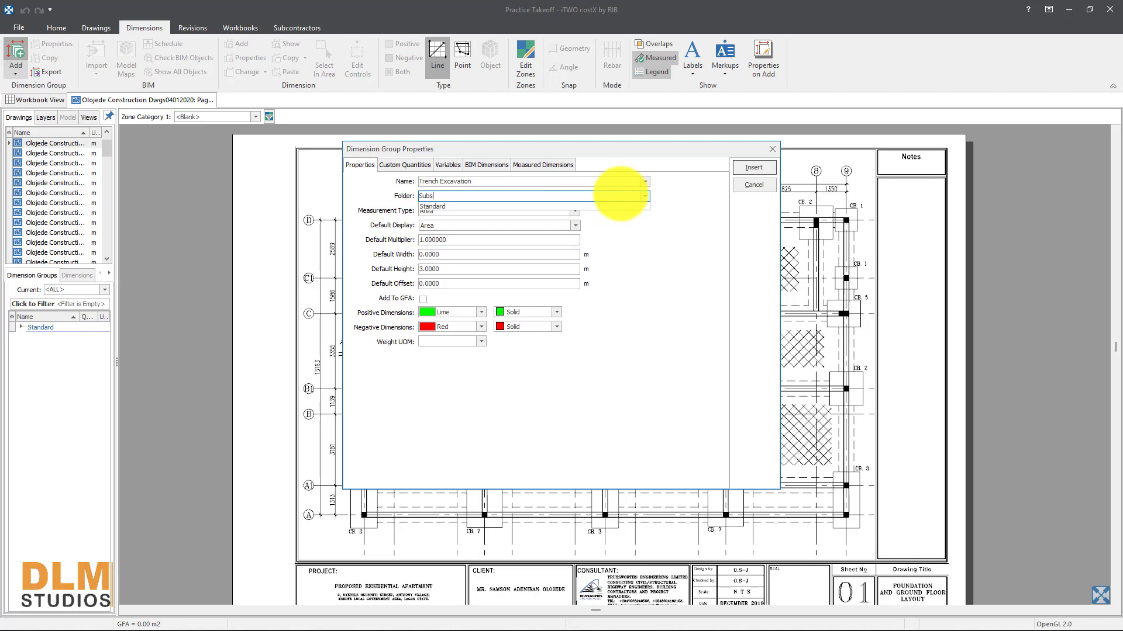
text(tructure)
key(Return)
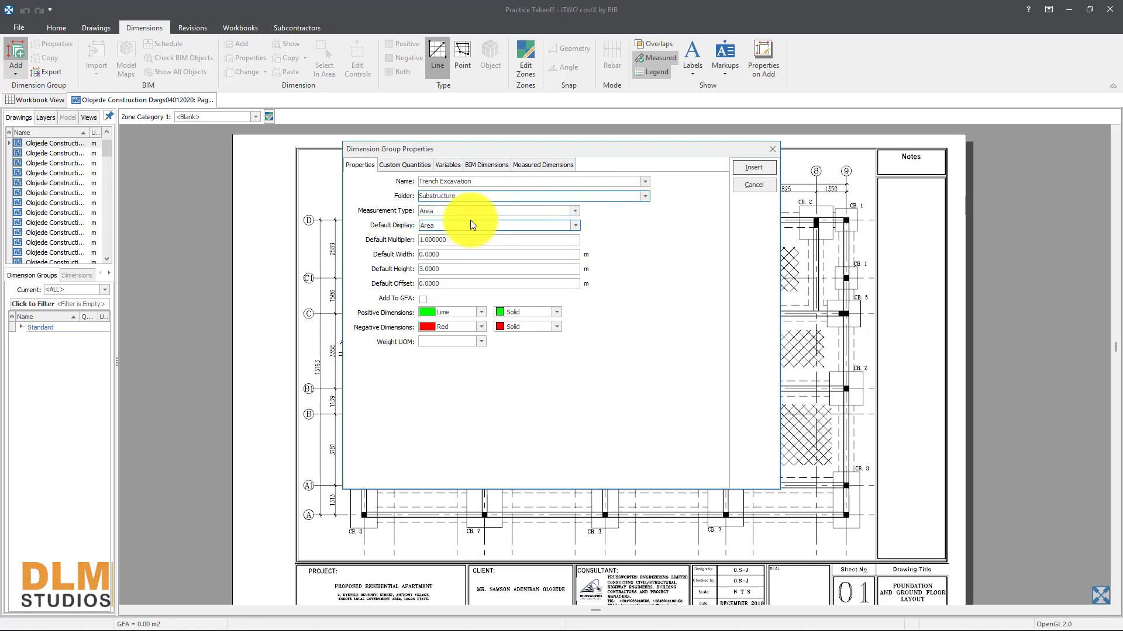
Step: Set Length measurement, Volume display and 3 m default height, then insert the group
click(572, 212)
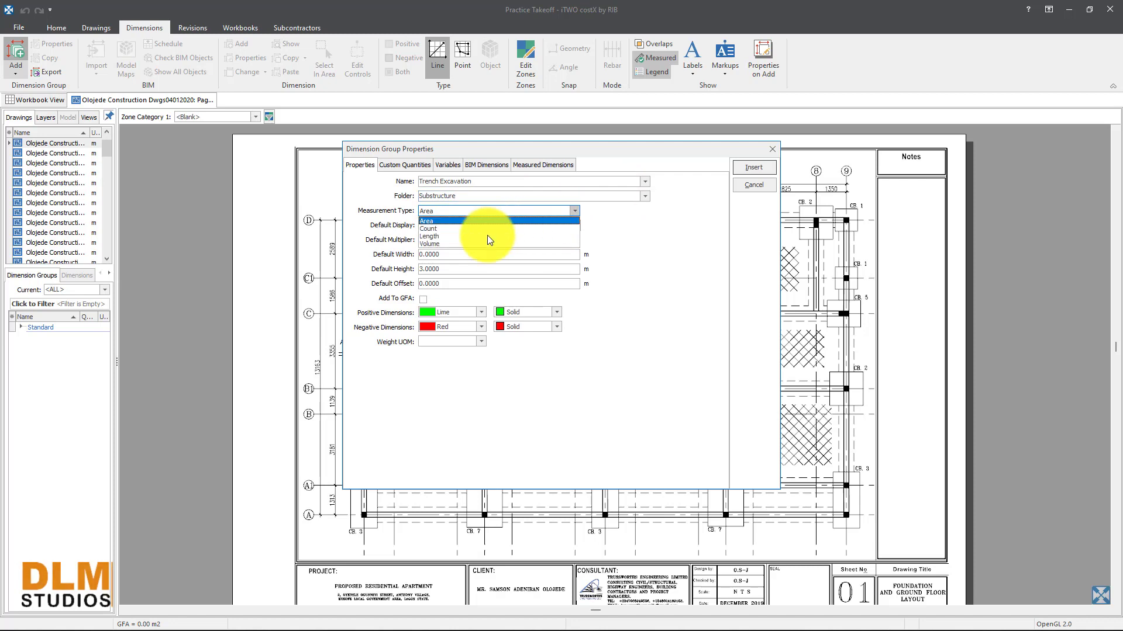
click(443, 234)
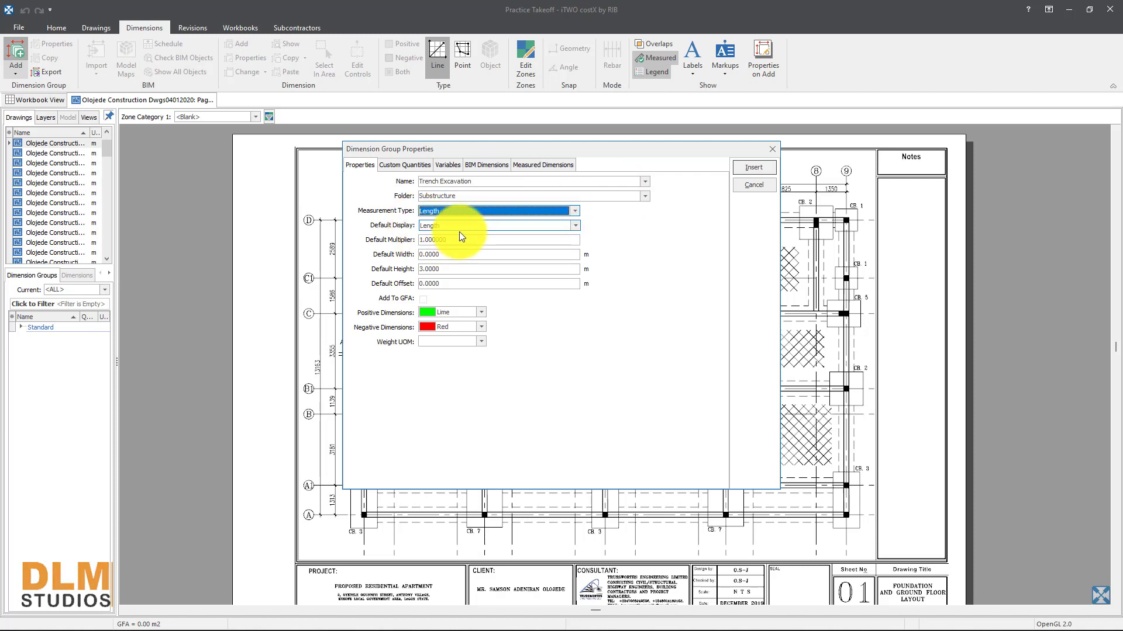
click(574, 224)
click(485, 266)
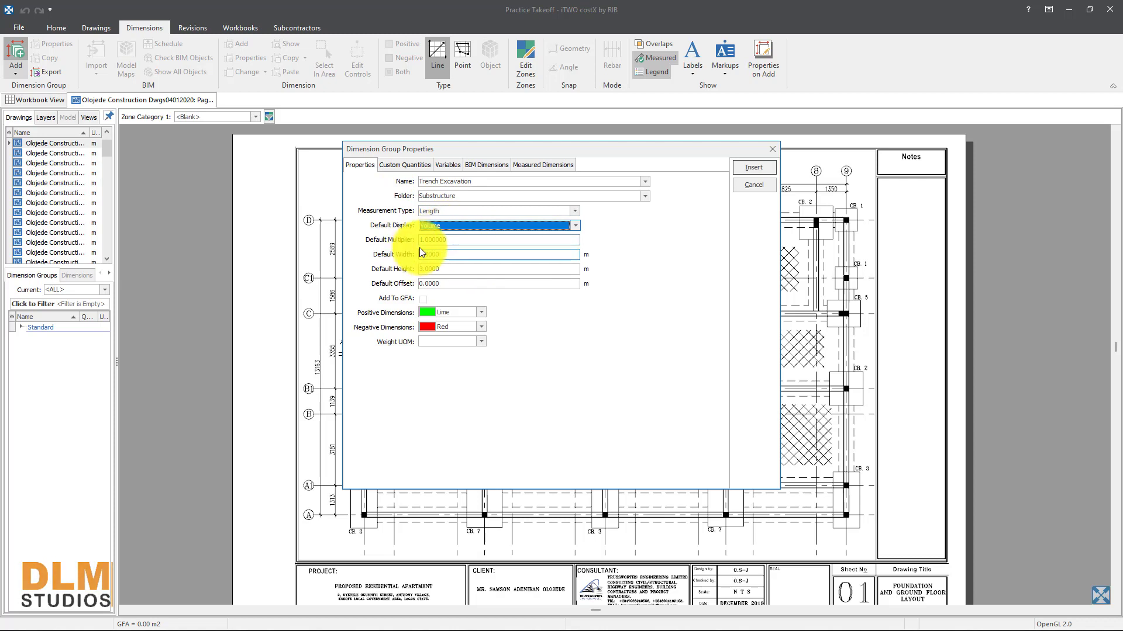
double_click(456, 270)
text(3)
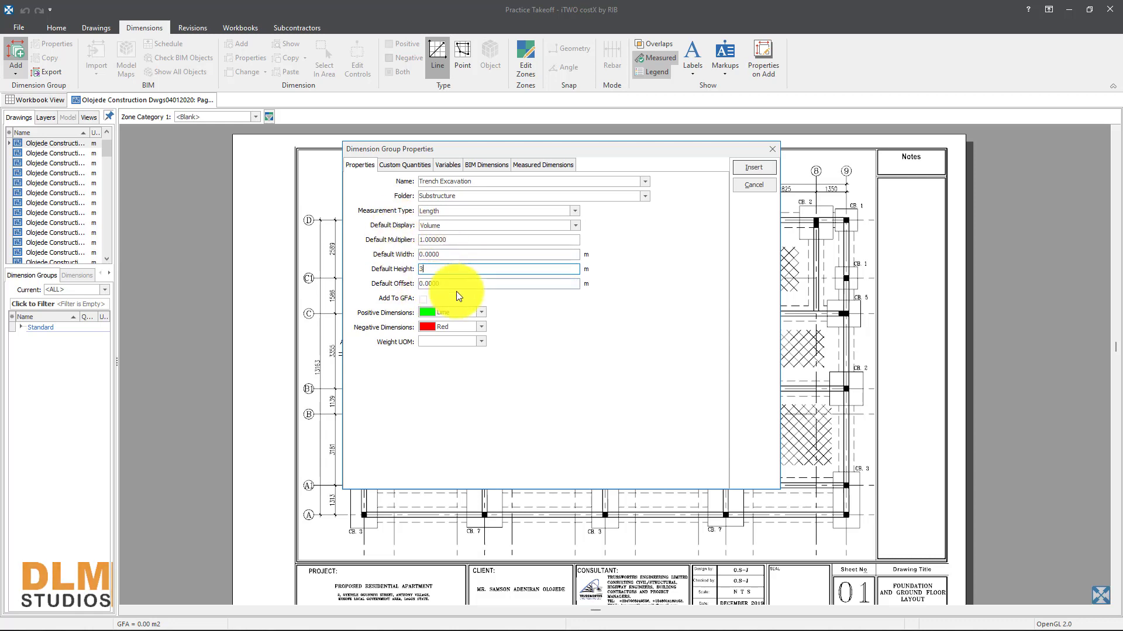
click(744, 170)
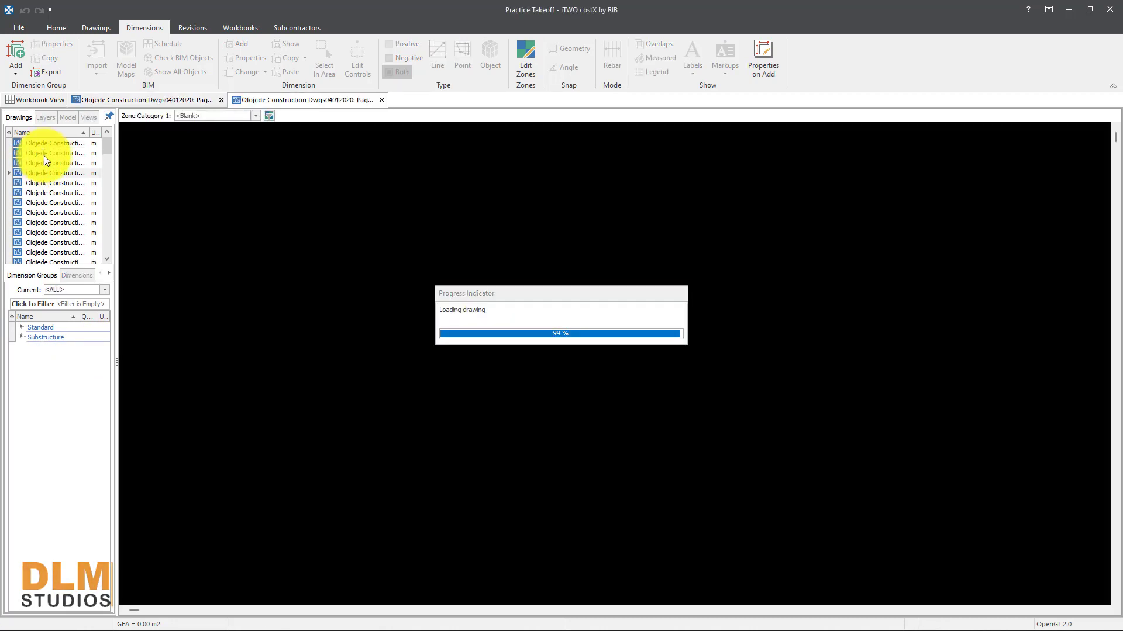
Step: Calibrate the section's X axis across the 675 footing width as 0.675 m
scroll(492, 317, up, 3)
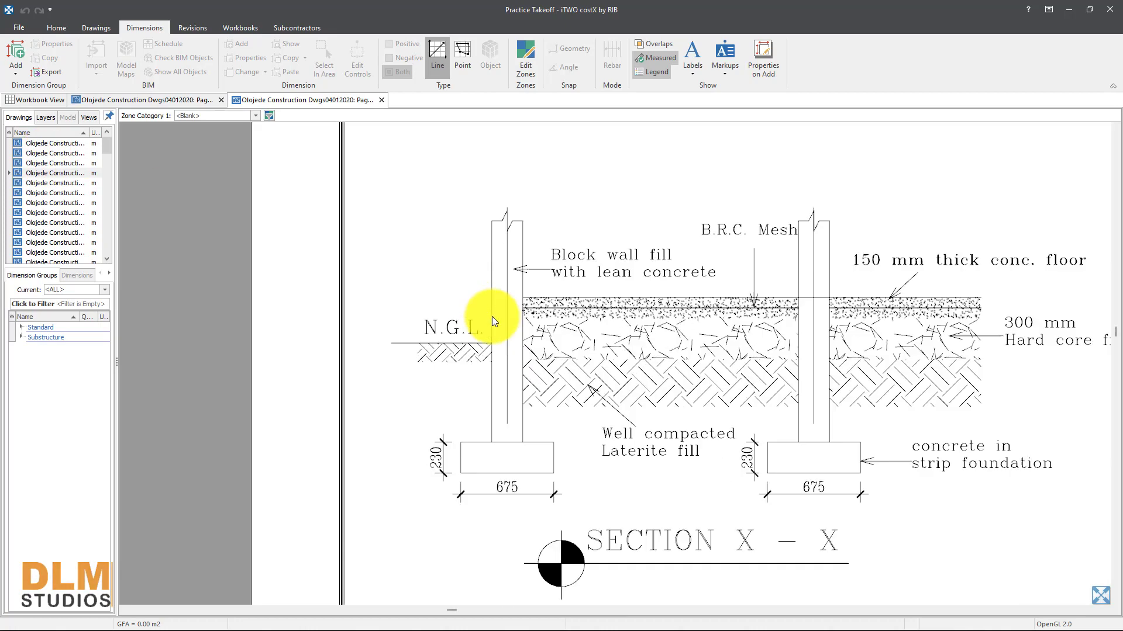
scroll(492, 317, down, 1)
scroll(490, 317, up, 1)
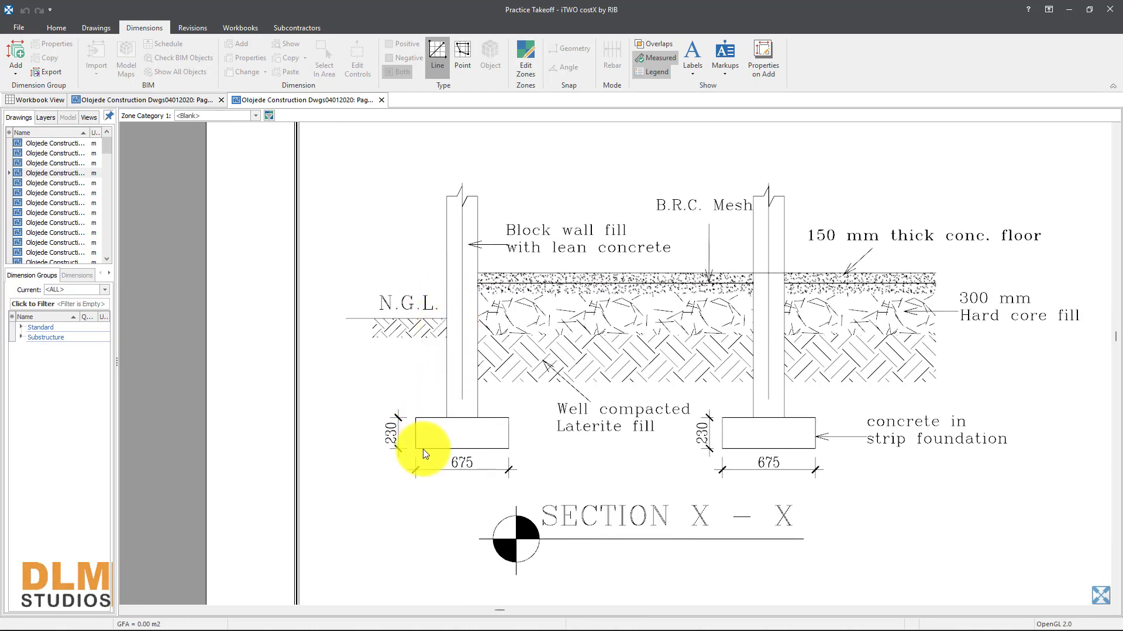
drag(440, 434, 423, 416)
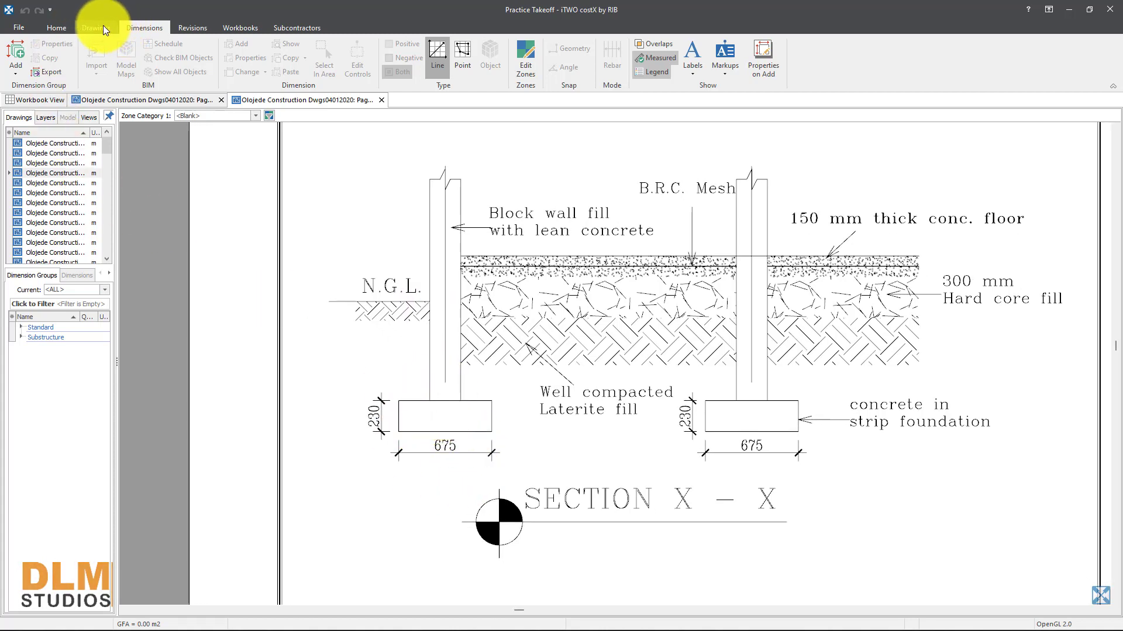
click(80, 26)
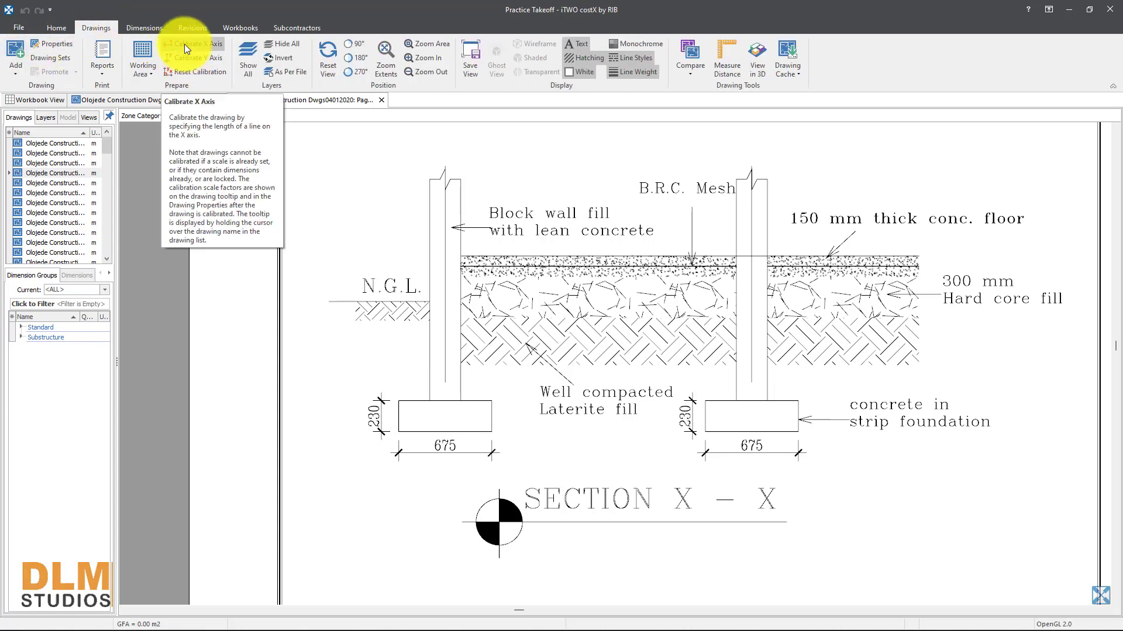
click(184, 44)
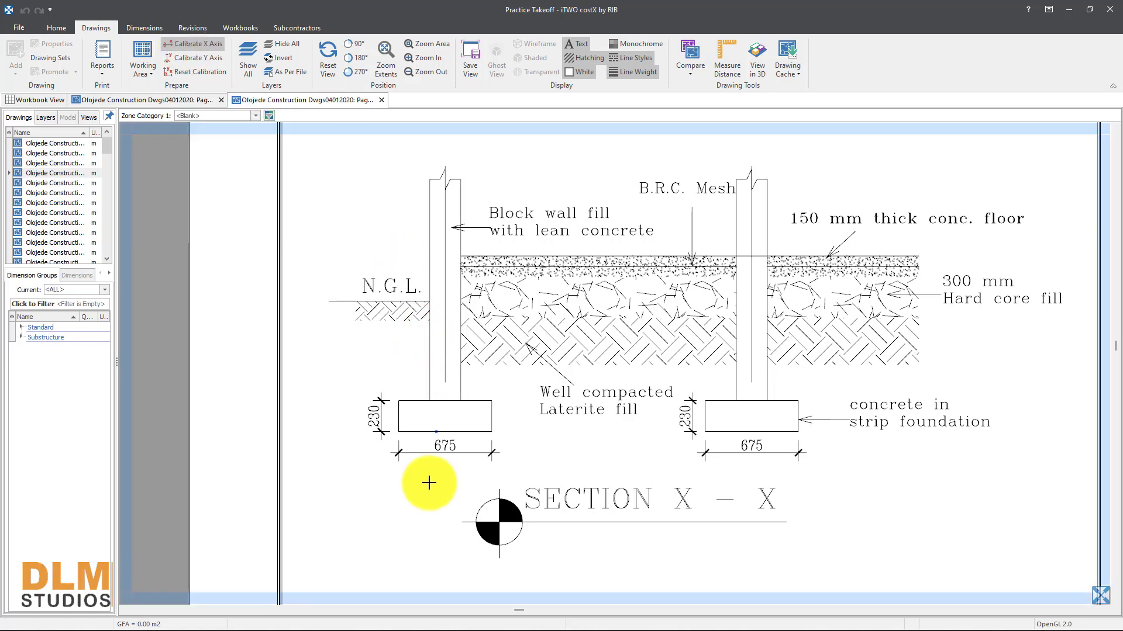
click(397, 451)
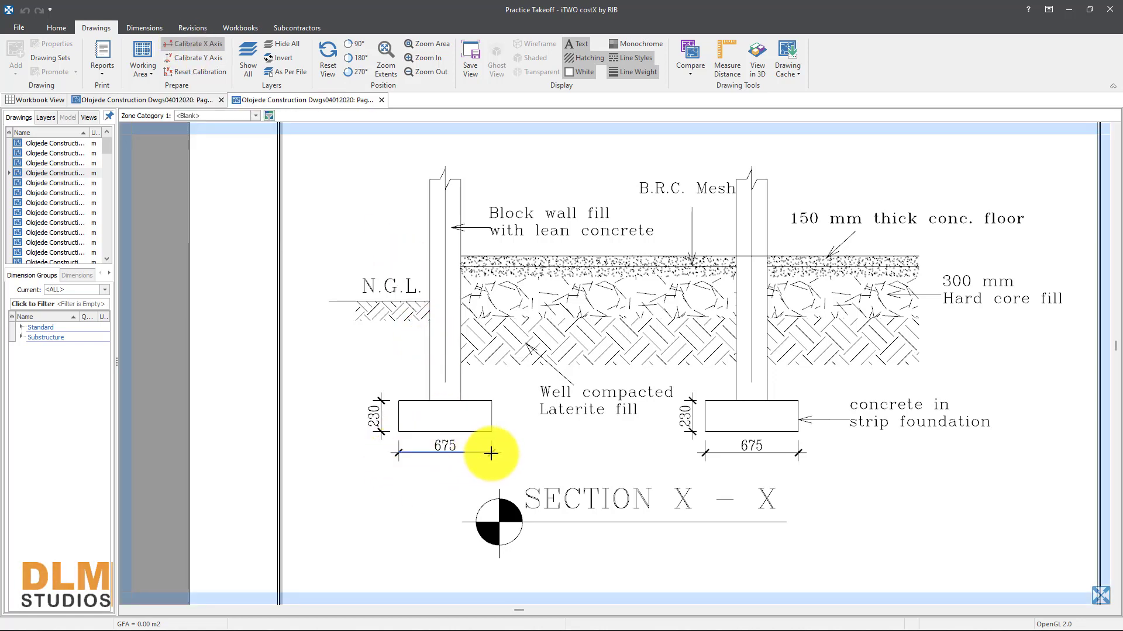
click(491, 454)
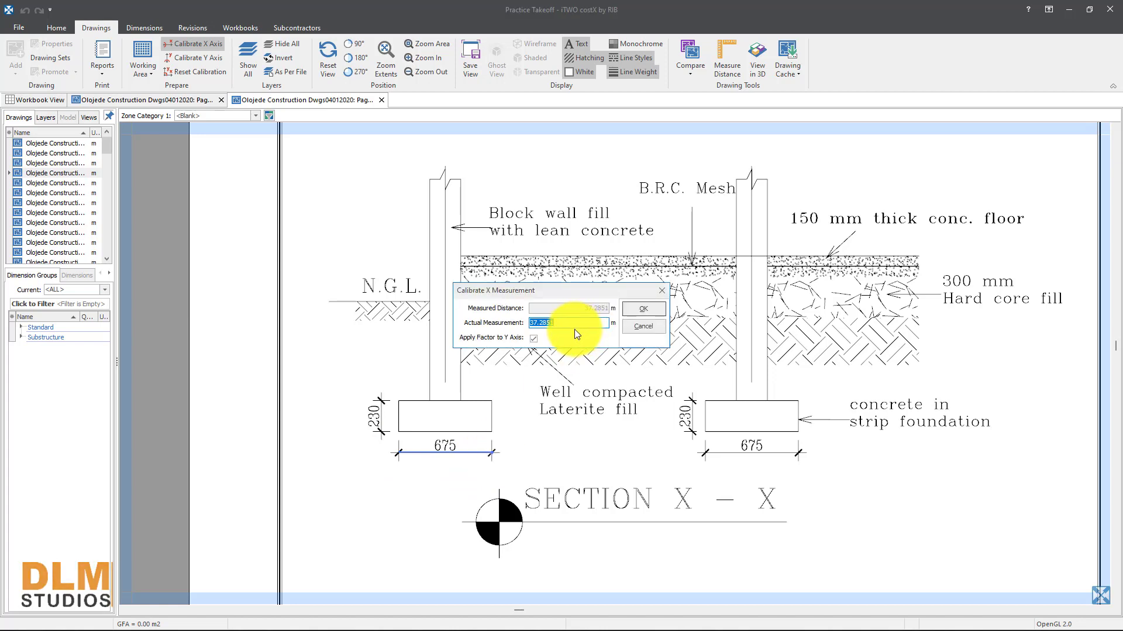
text(0.675)
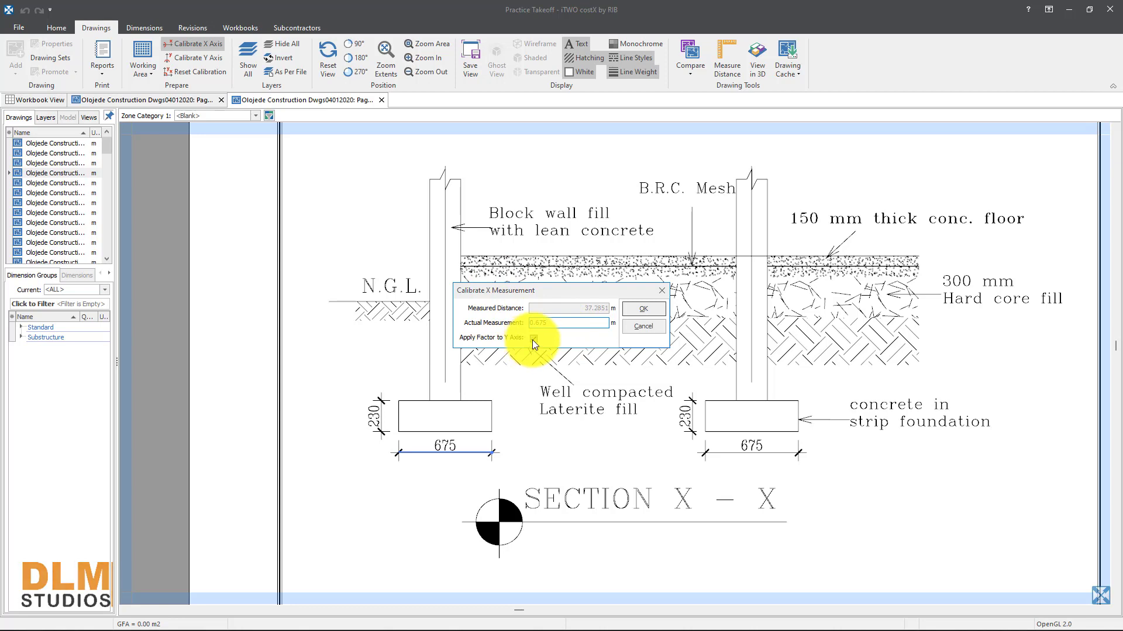
click(642, 311)
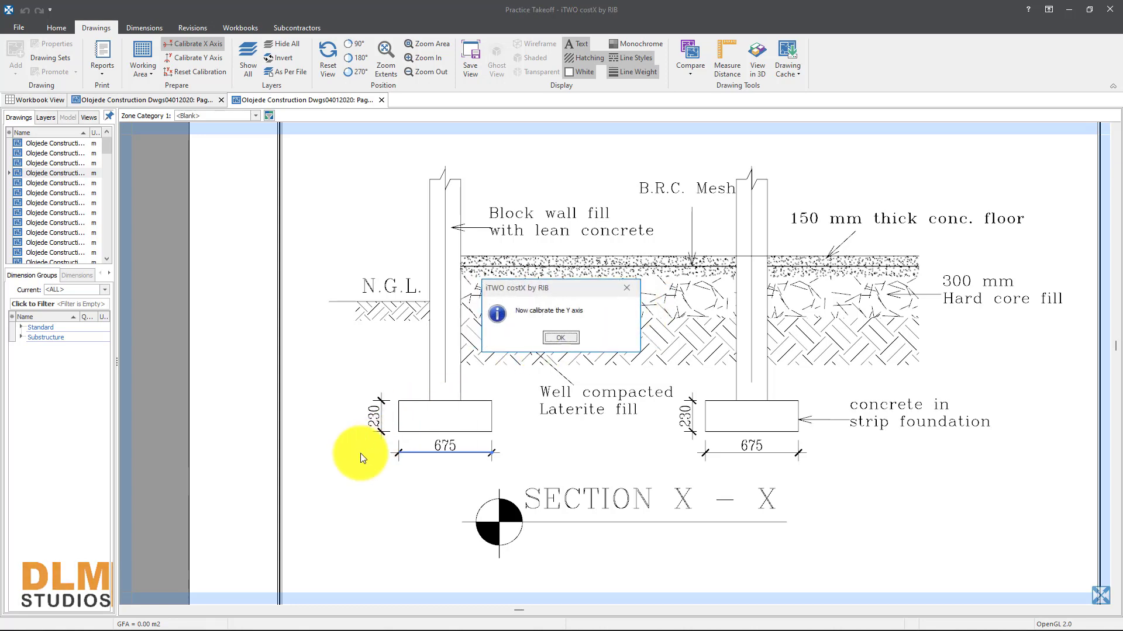
Step: Calibrate the Y axis on the 230 depth as 0.23 m
click(571, 339)
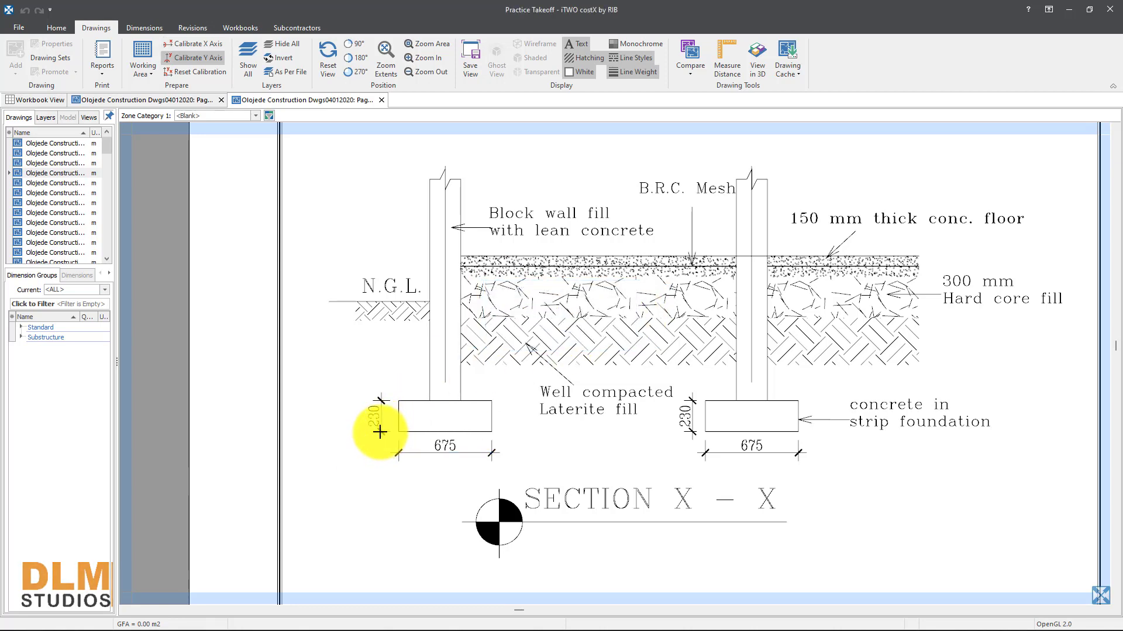
click(382, 402)
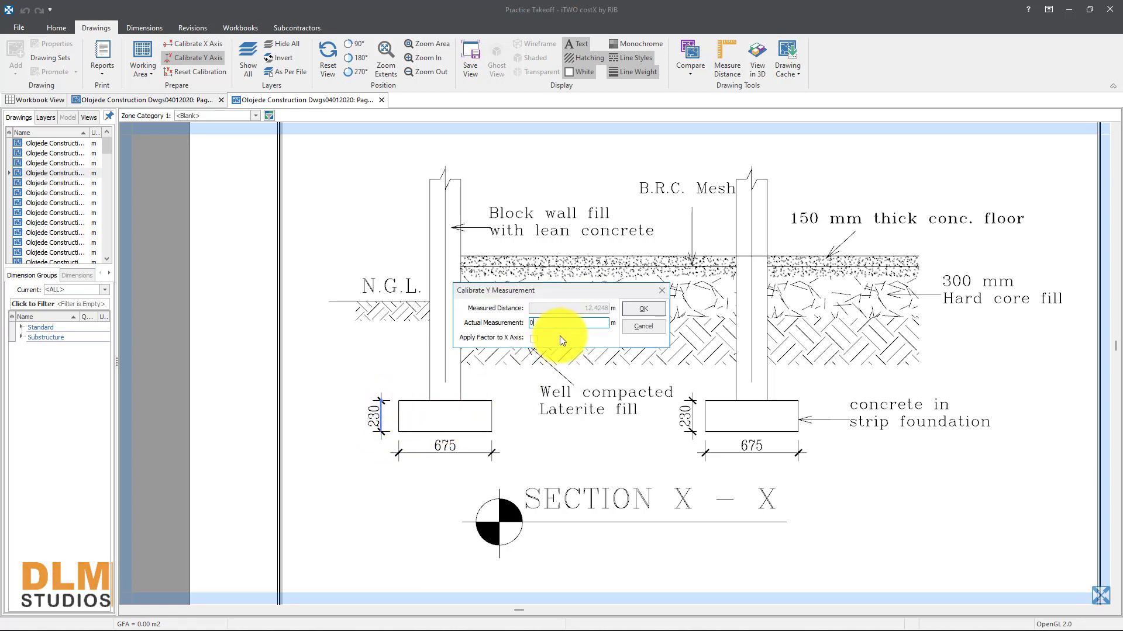
text(0.23)
click(639, 310)
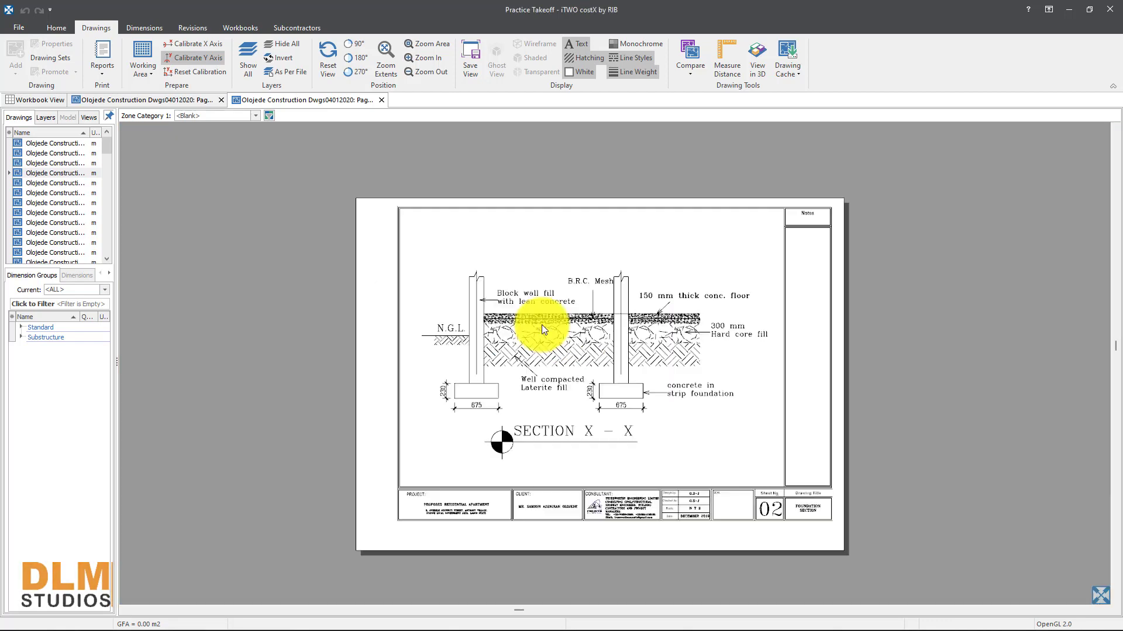
Step: Measure the distance from the N.G.L. wall corner down to the footing base
scroll(450, 384, up, 3)
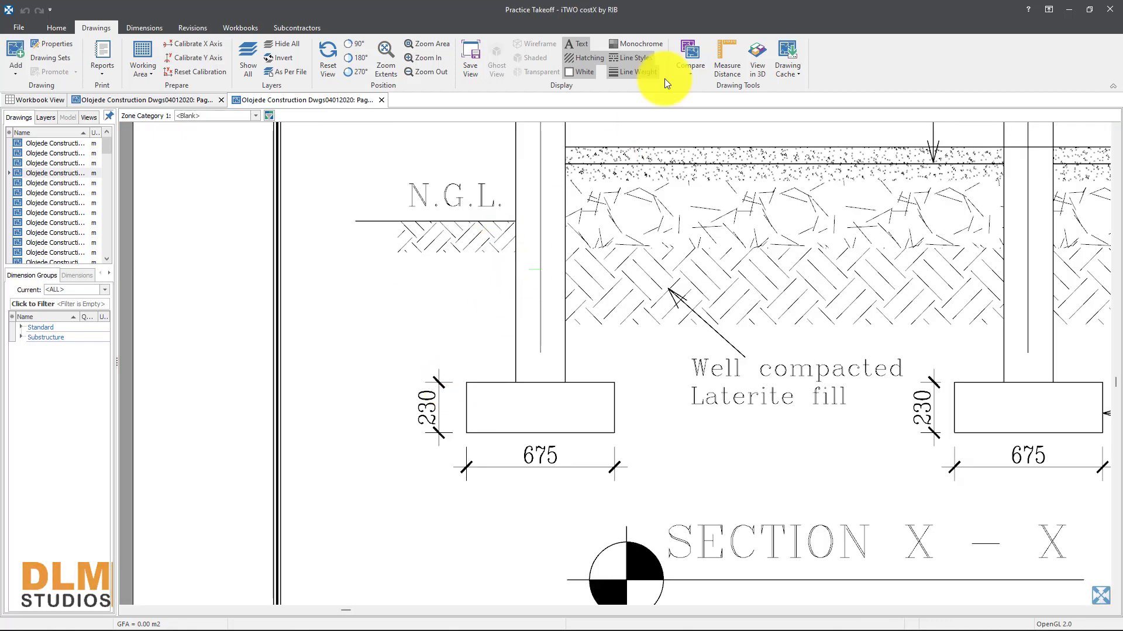
click(725, 48)
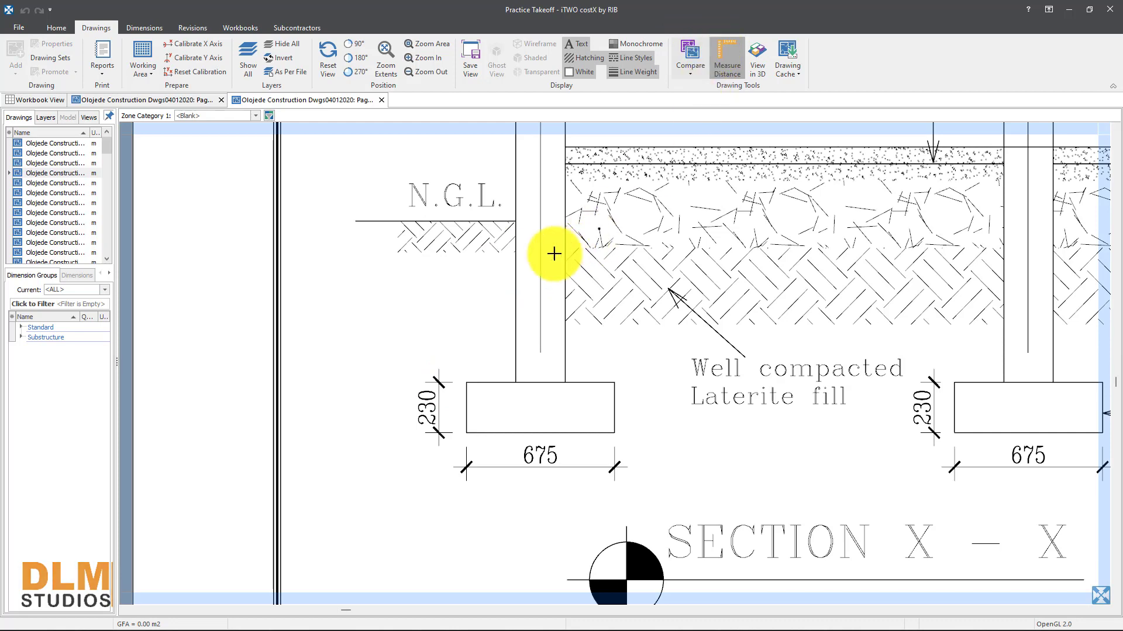
scroll(514, 221, up, 5)
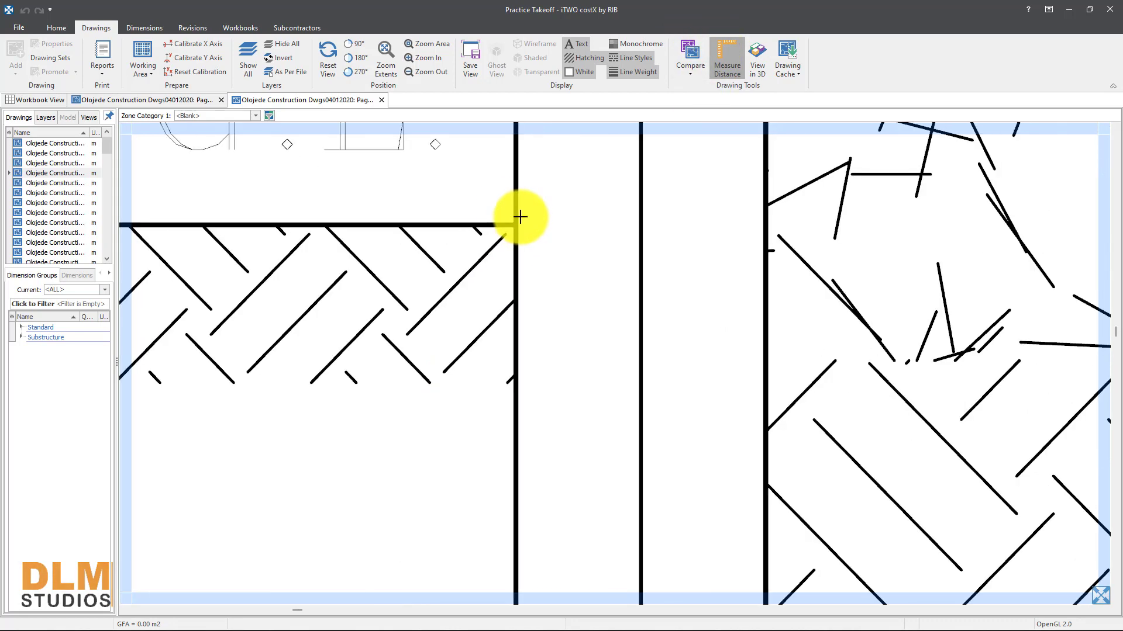
click(512, 228)
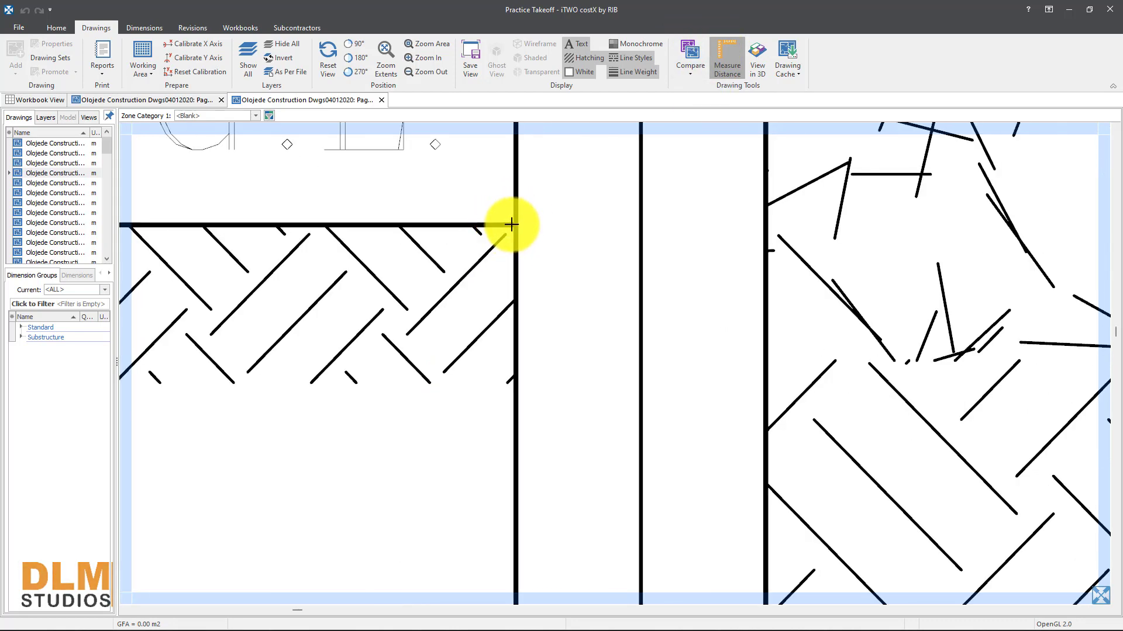
scroll(497, 517, down, 5)
scroll(493, 532, up, 3)
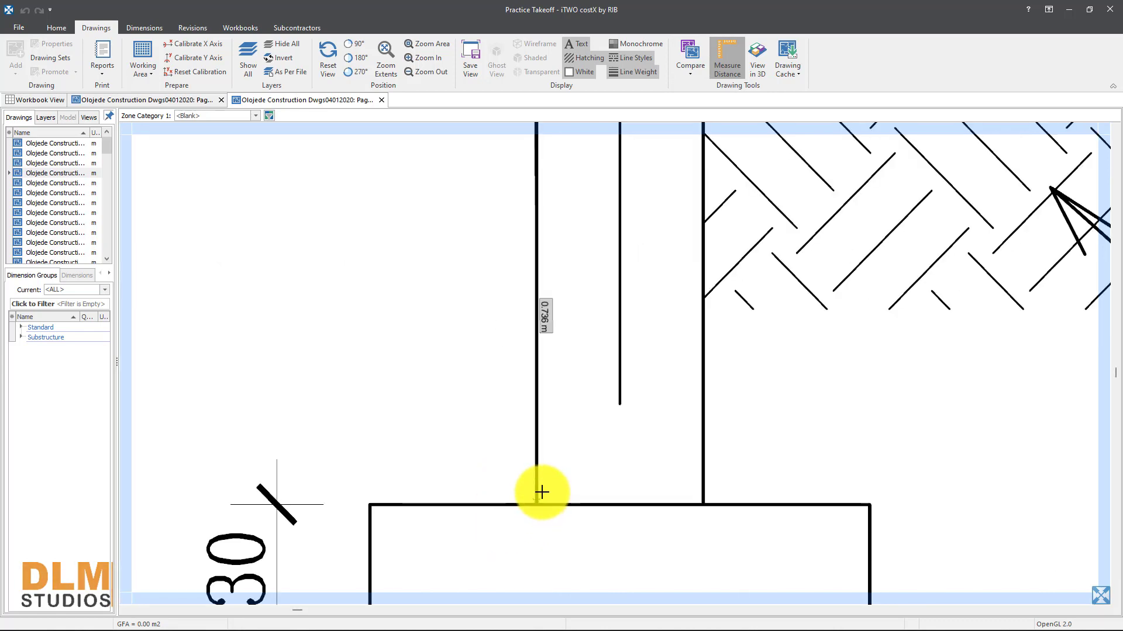
scroll(538, 491, down, 4)
scroll(532, 527, up, 4)
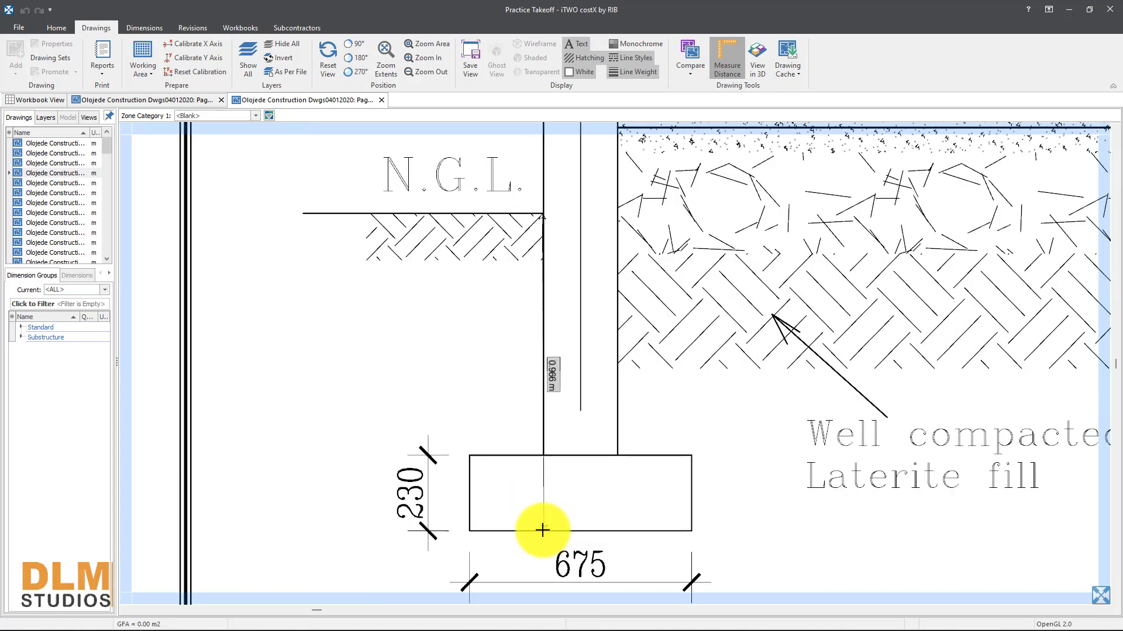
scroll(540, 529, up, 3)
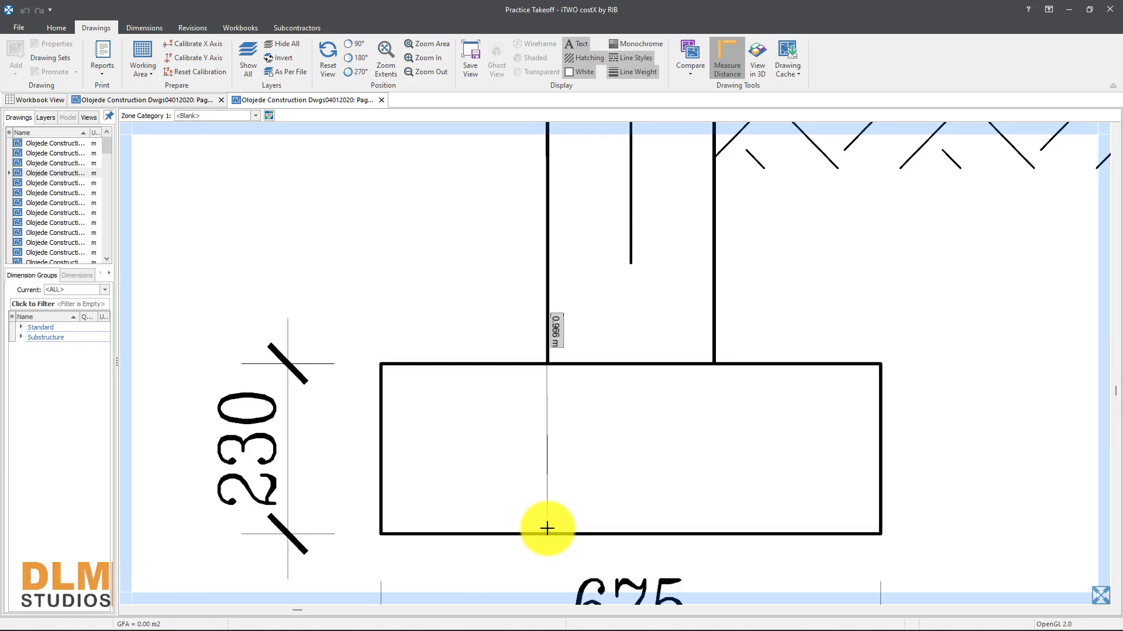
click(547, 529)
Step: Finish the roughly 0.966 m depth measurement, clear it, and open the foundation layout drawing
scroll(550, 316, down, 5)
drag(549, 303, 552, 336)
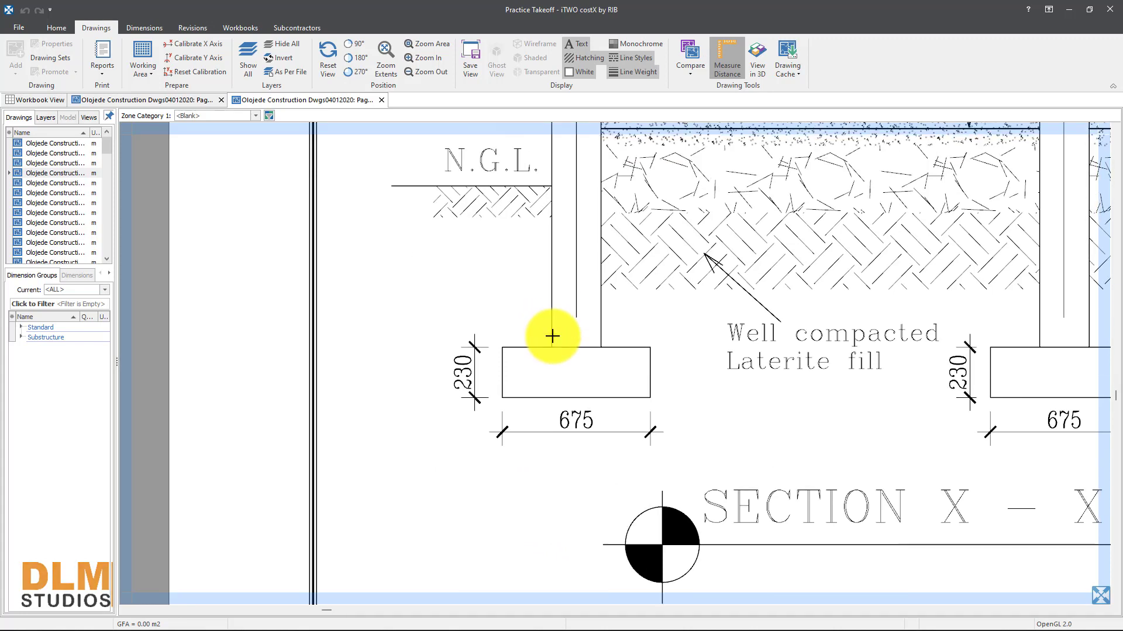
scroll(553, 186, up, 5)
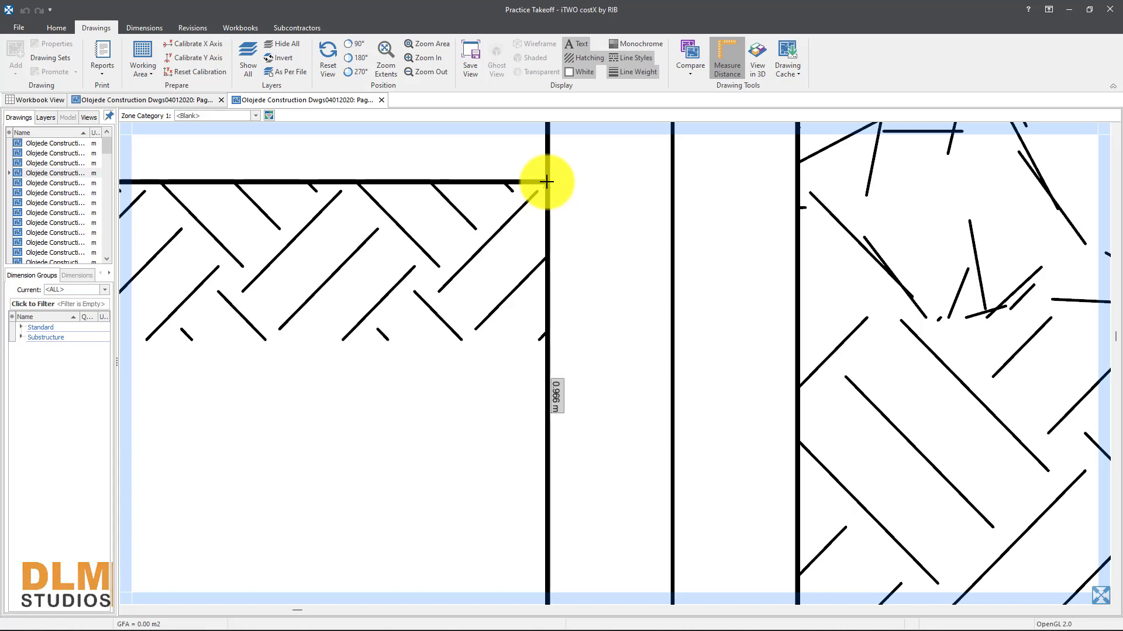
click(547, 182)
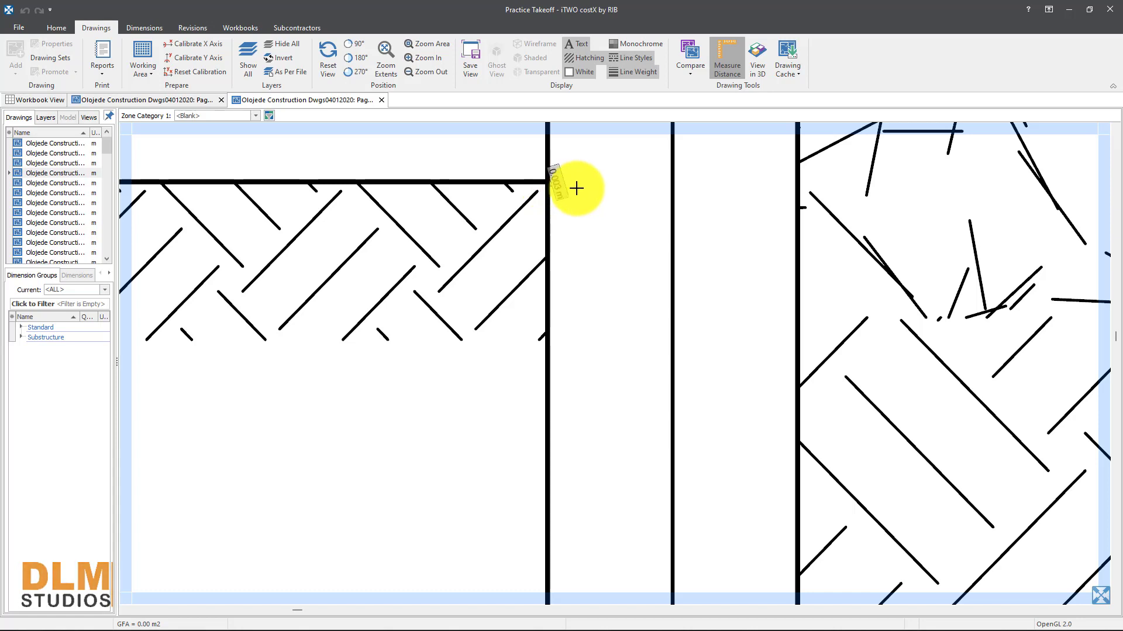
key(Escape)
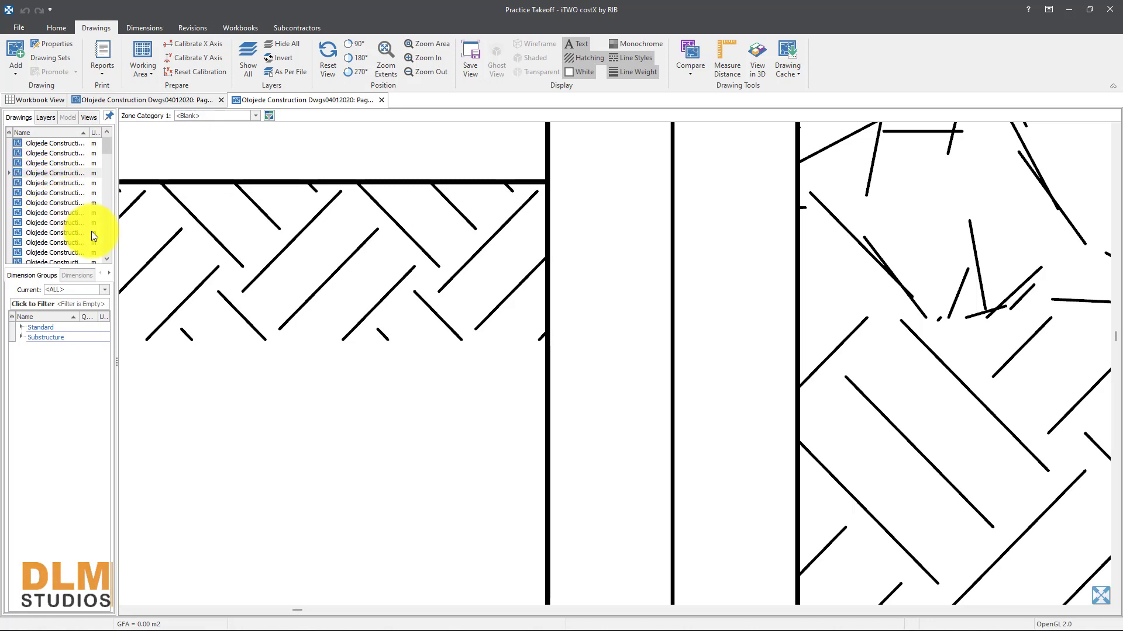
double_click(65, 166)
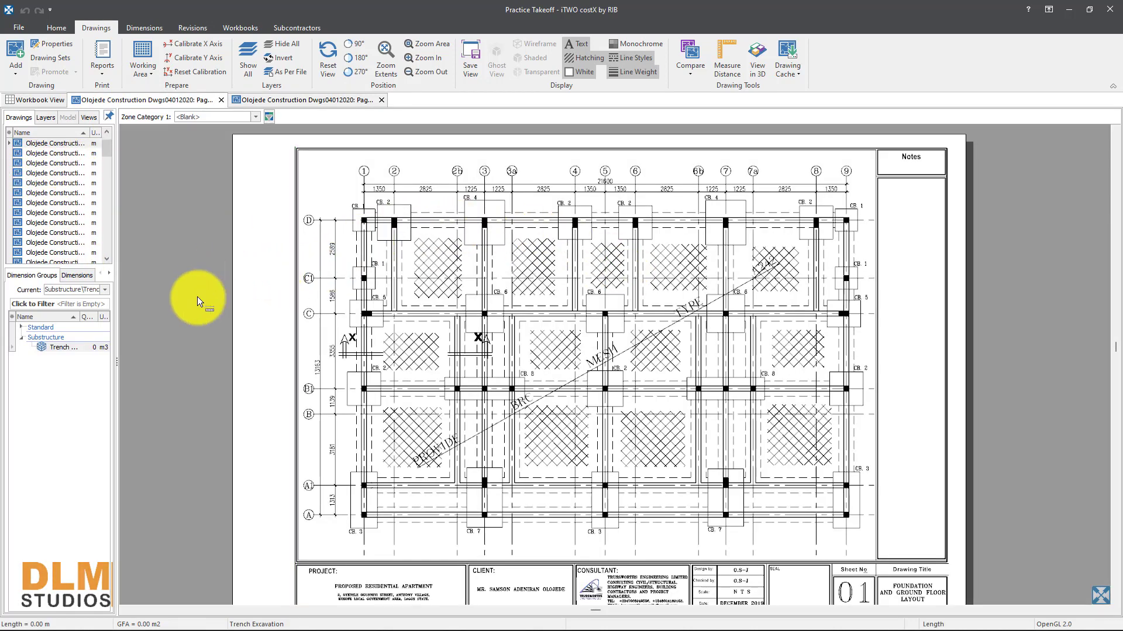
Step: Change Trench Excavation's default height to 0.96 m and apply it to all its dimensions
click(64, 348)
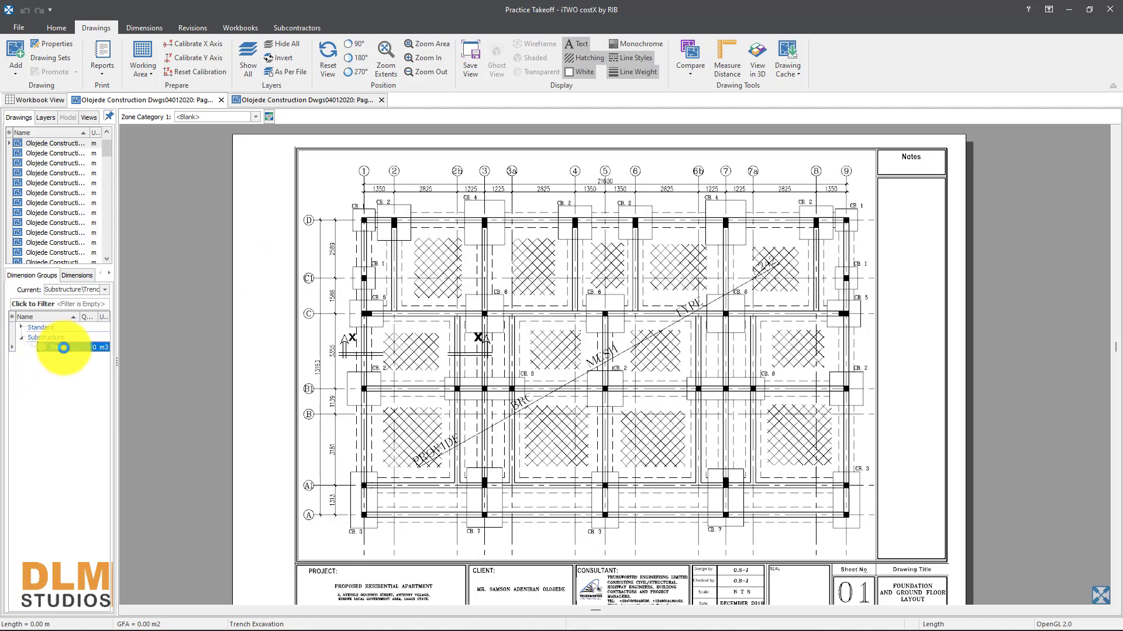
double_click(63, 348)
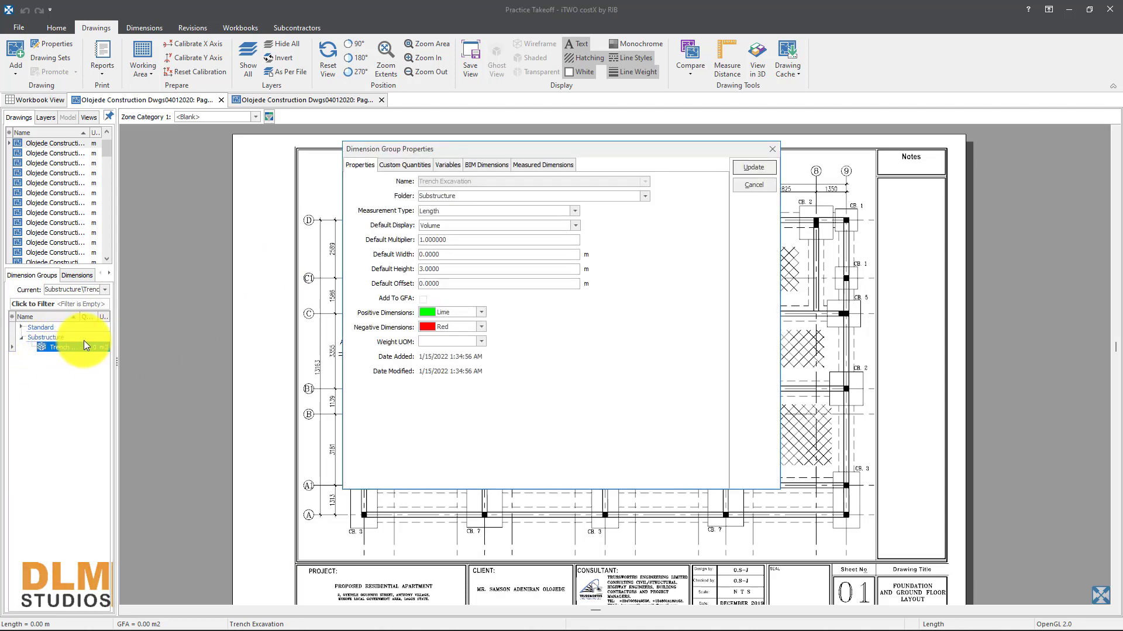
triple_click(459, 269)
text(3)
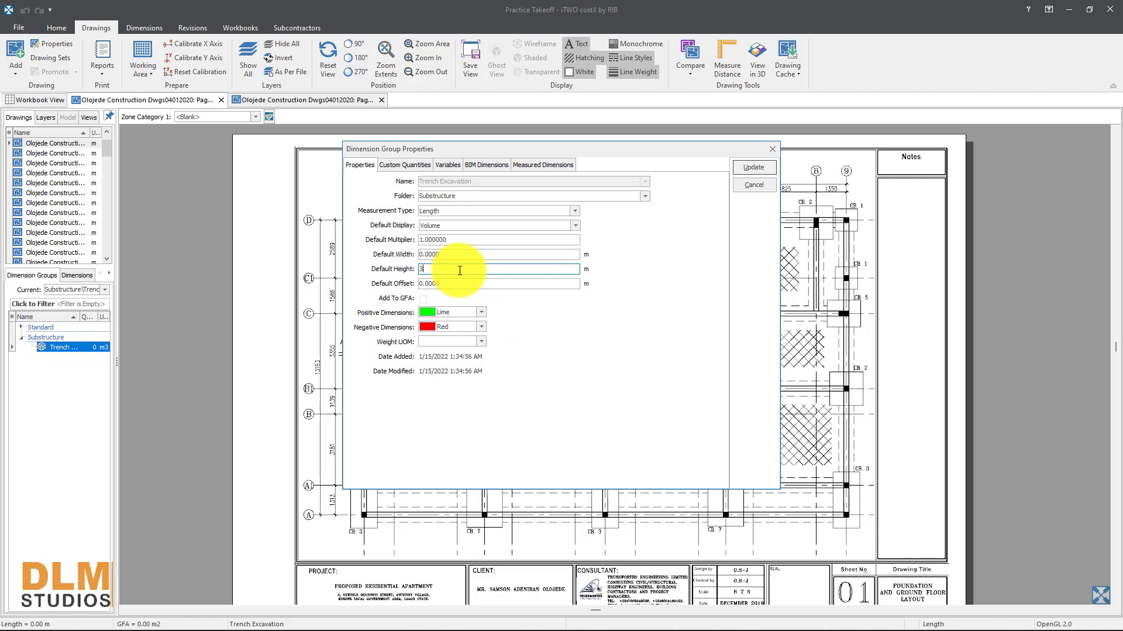
key(BackSpace)
text(.96)
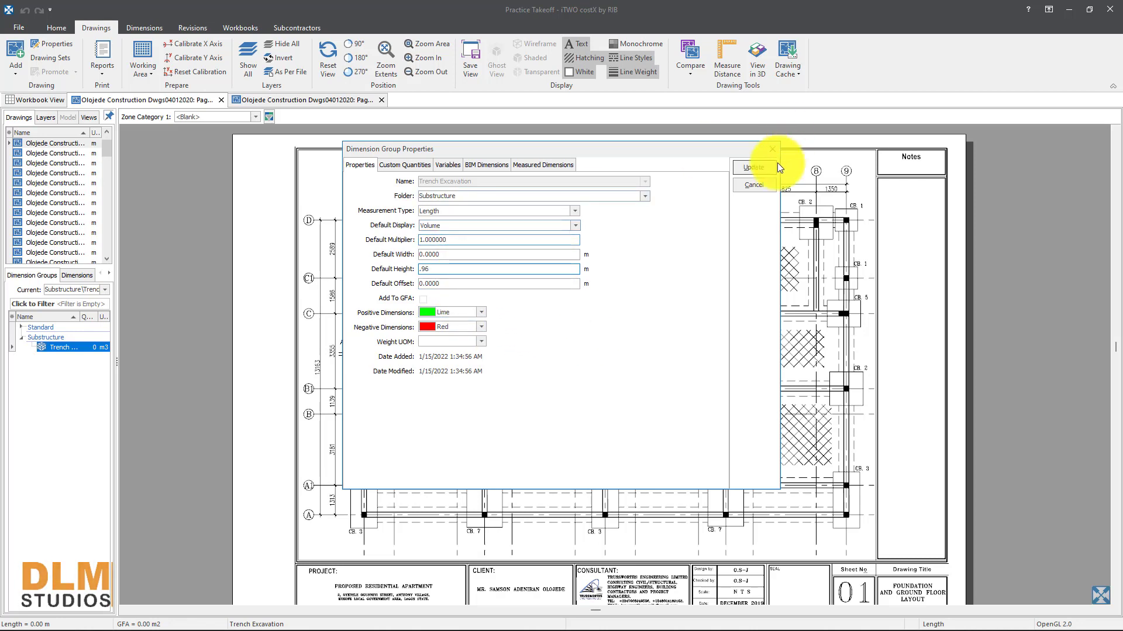
click(753, 169)
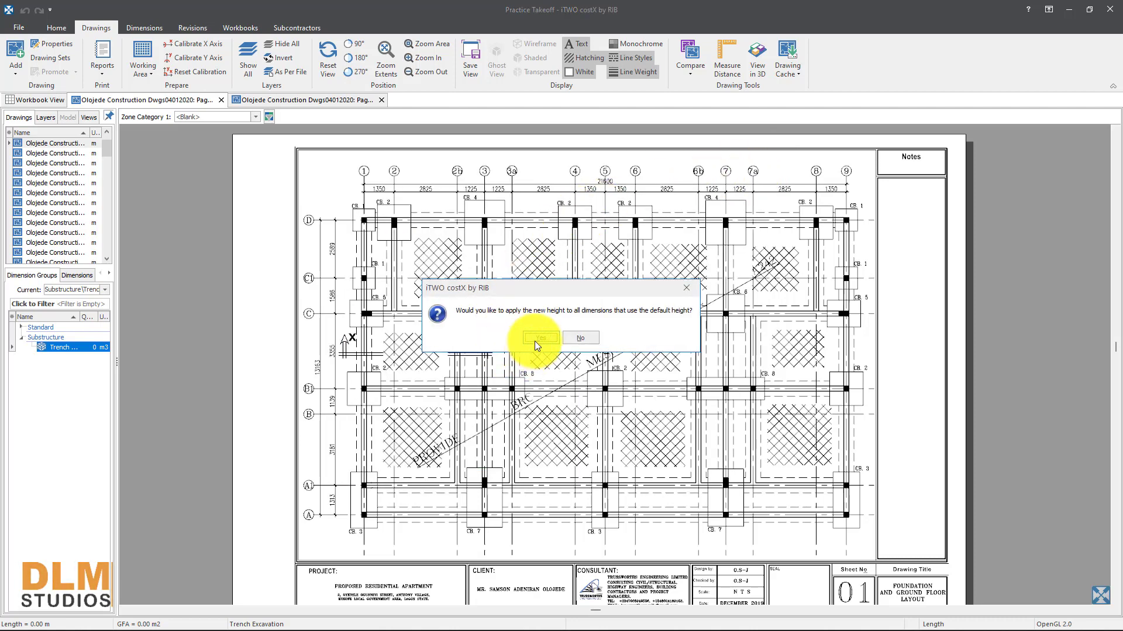
click(536, 339)
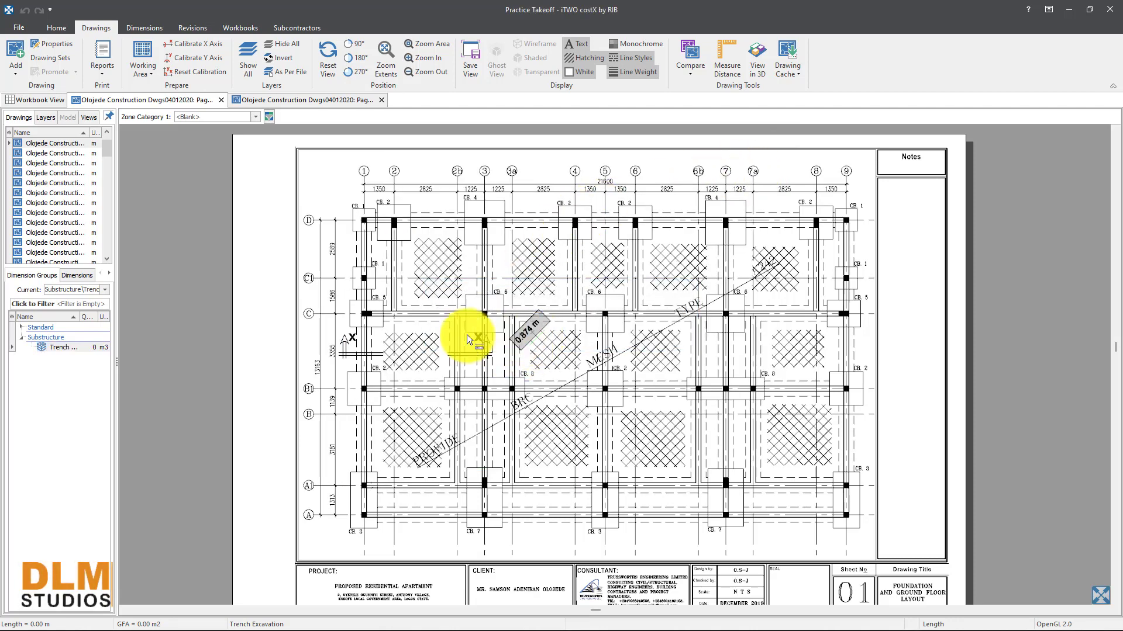
double_click(71, 347)
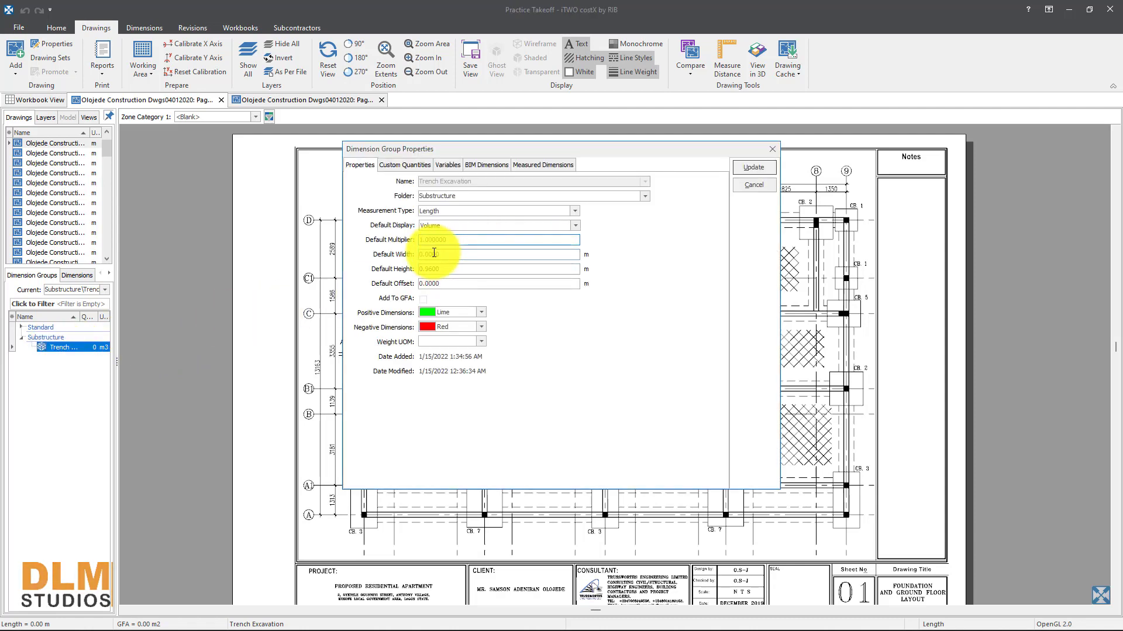
Step: Set the Trench Excavation default width to 0.675 m, leaving existing dimensions' widths unchanged
click(453, 257)
key(BackSpace)
key(BackSpace)
key(BackSpace)
key(BackSpace)
key(BackSpace)
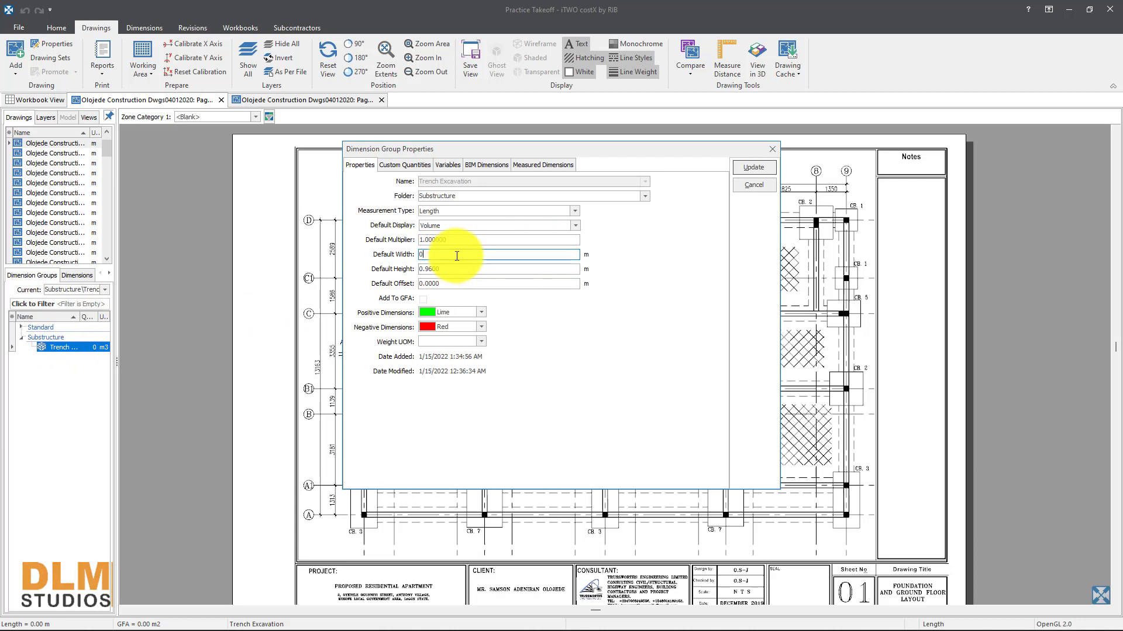
drag(457, 256, 408, 257)
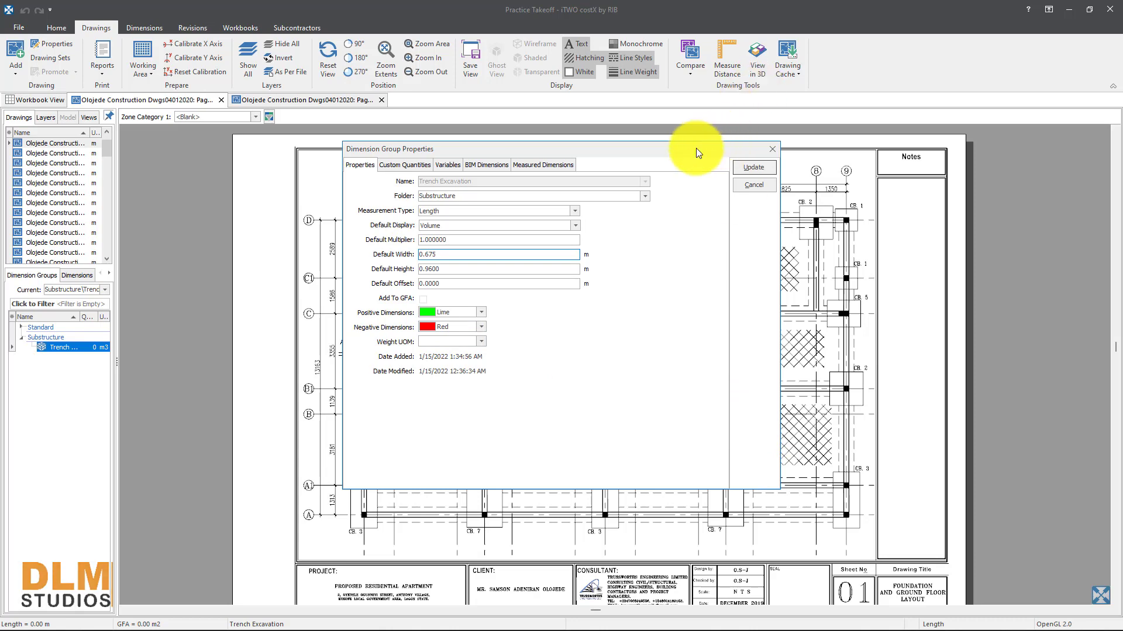
click(751, 169)
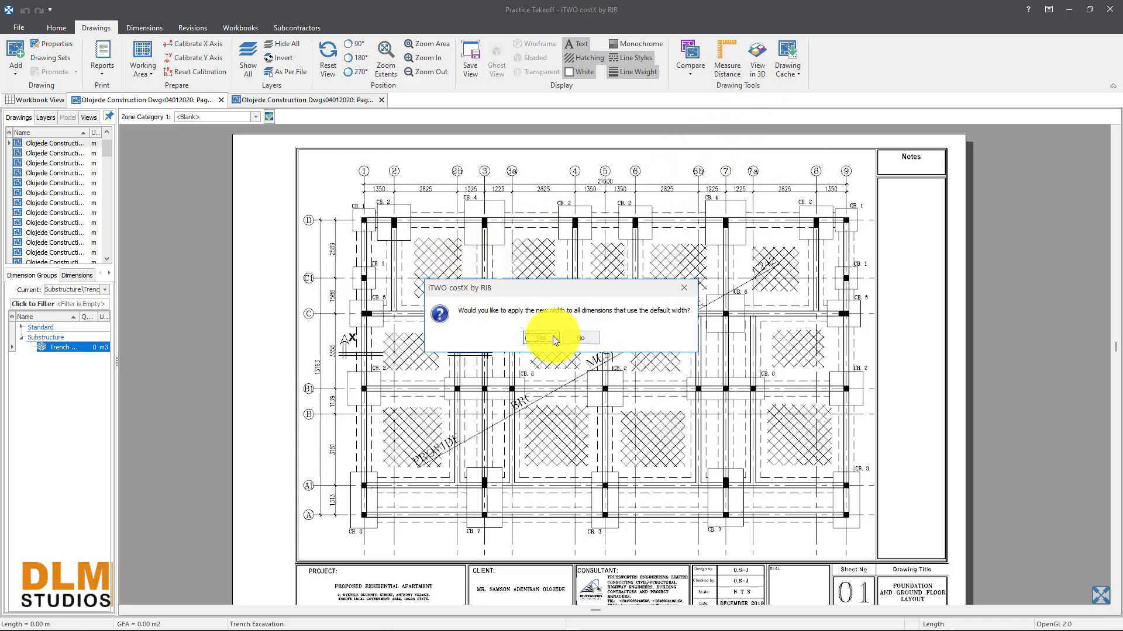
click(585, 338)
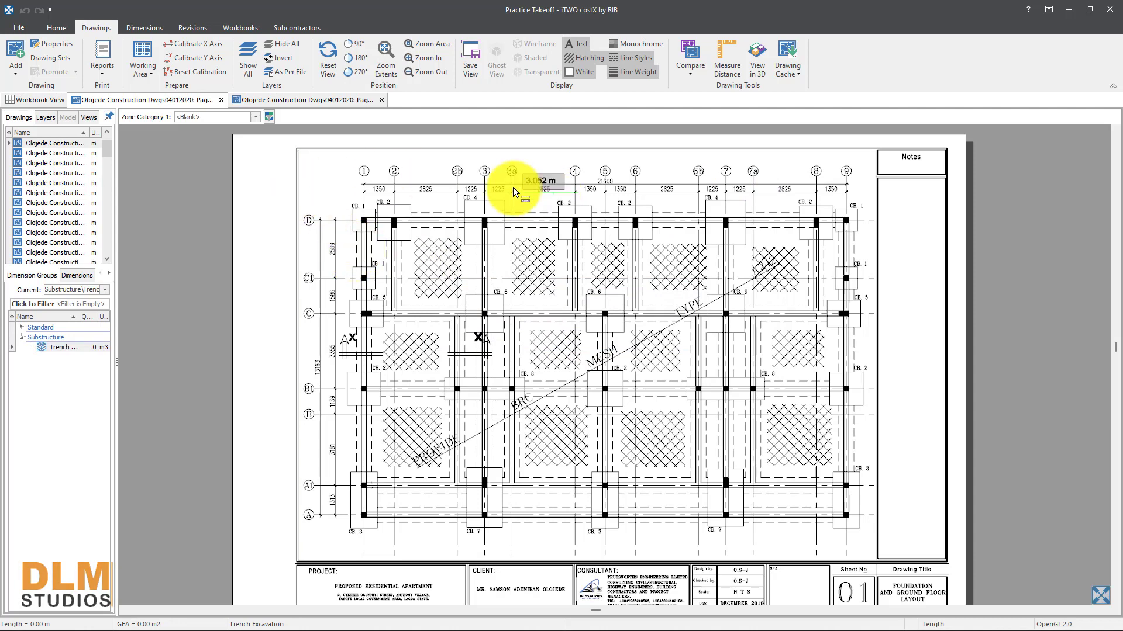
click(145, 29)
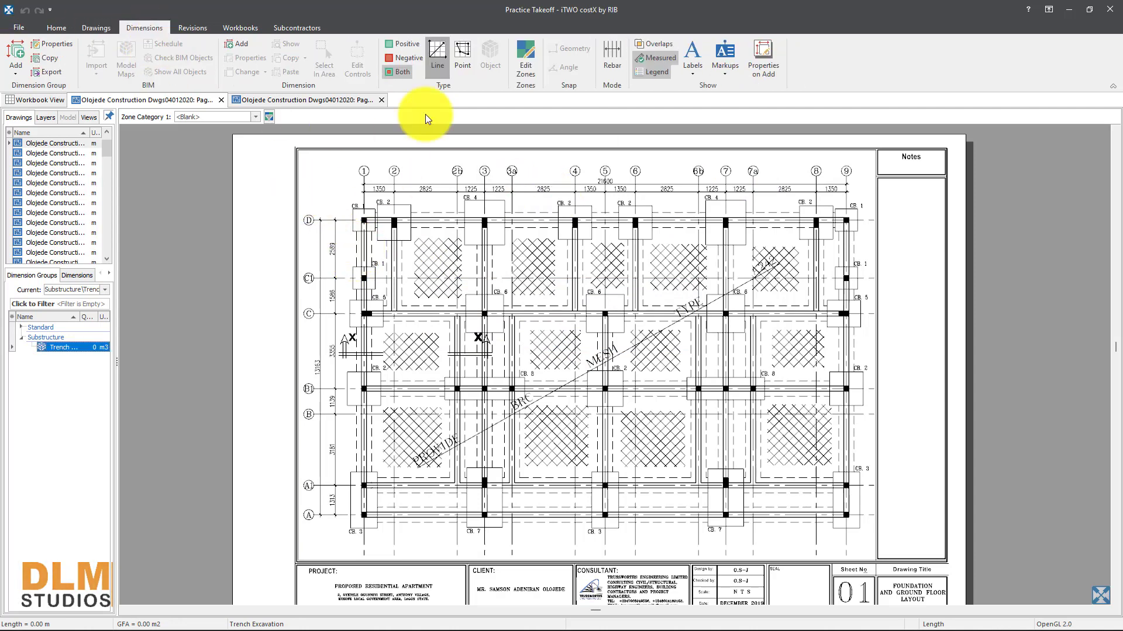
Step: In Point mode, trace the top trench run and the right-edge run up to CB.1
click(462, 49)
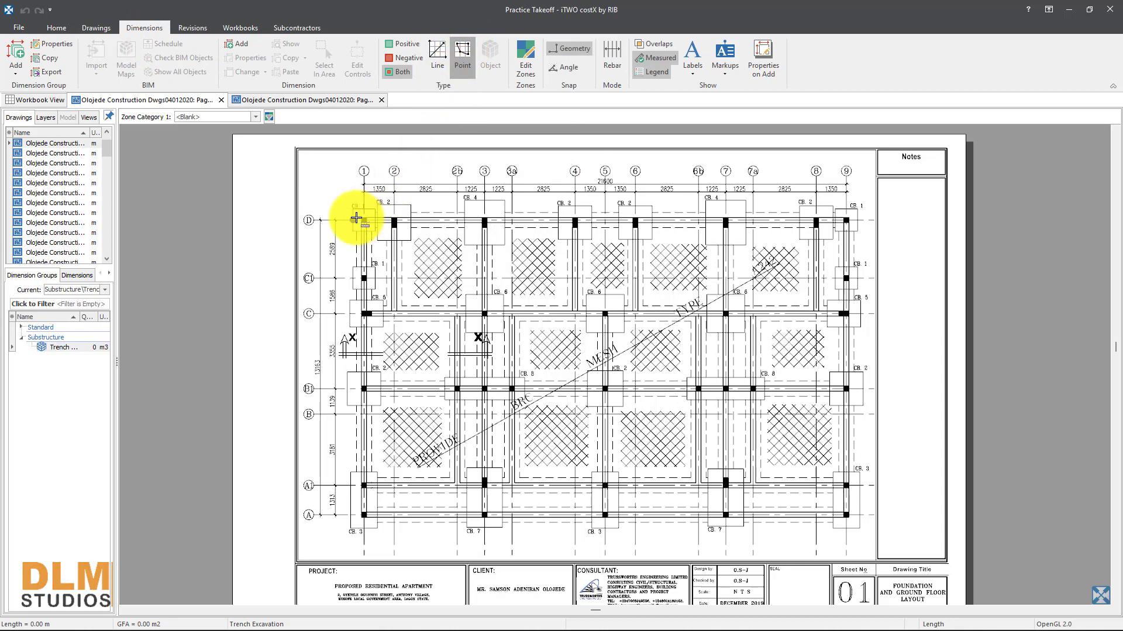
scroll(356, 218, up, 3)
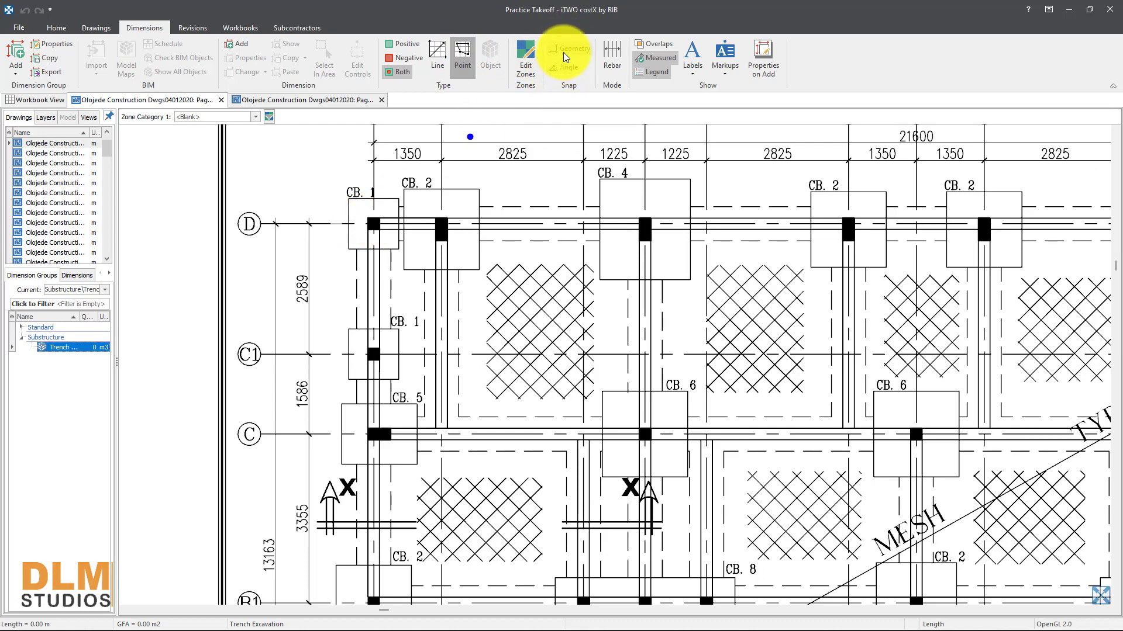
scroll(375, 213, up, 5)
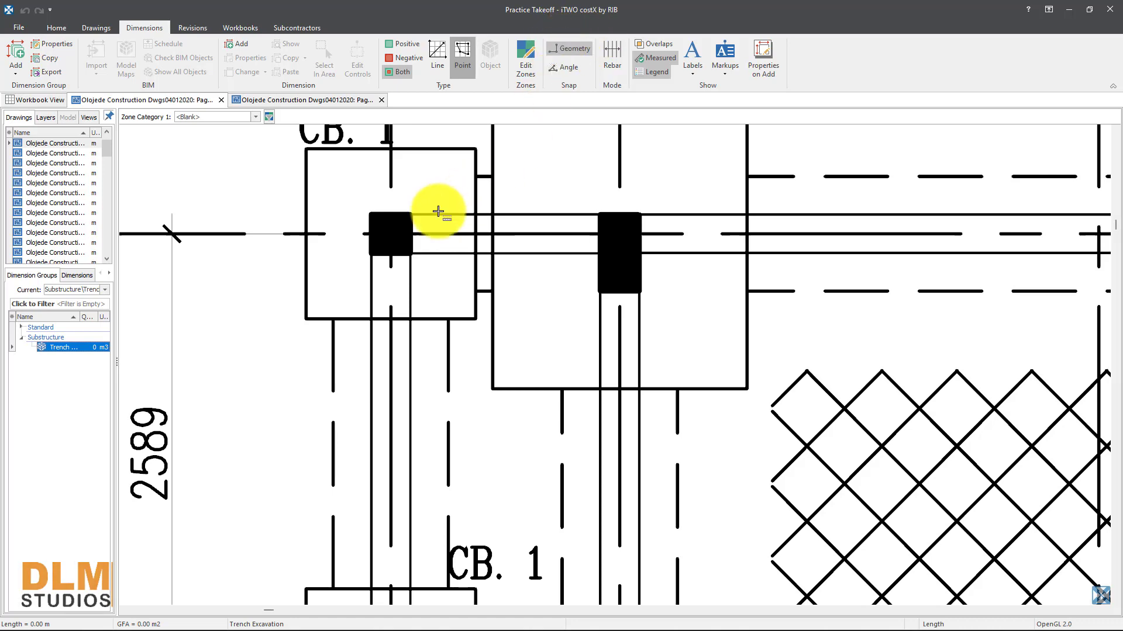
click(372, 212)
scroll(380, 216, down, 8)
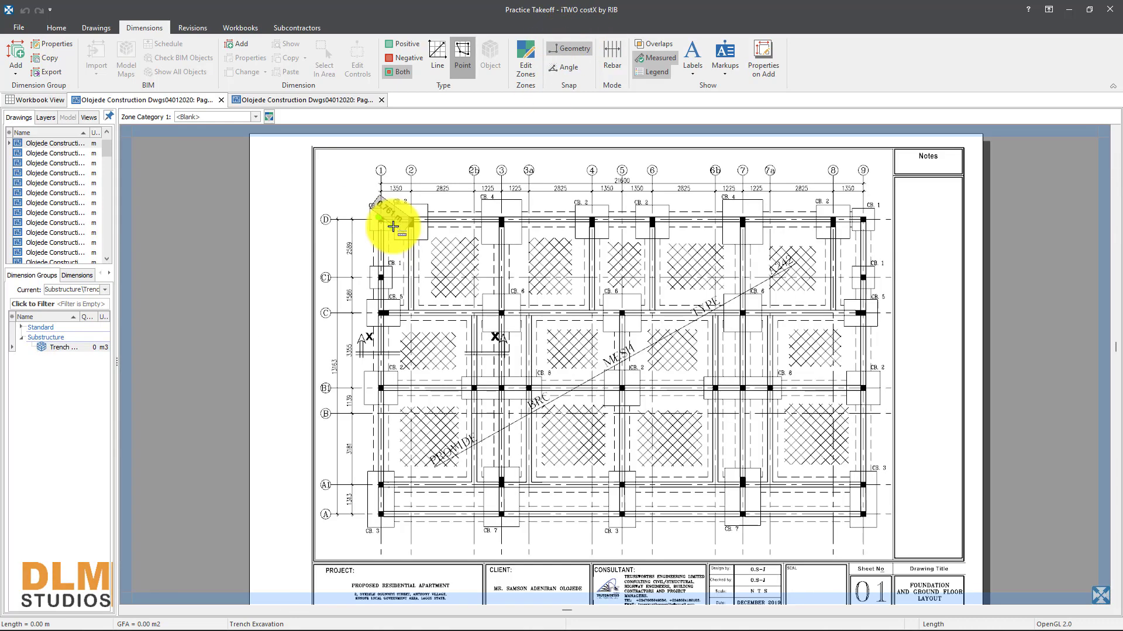
scroll(437, 220, up, 4)
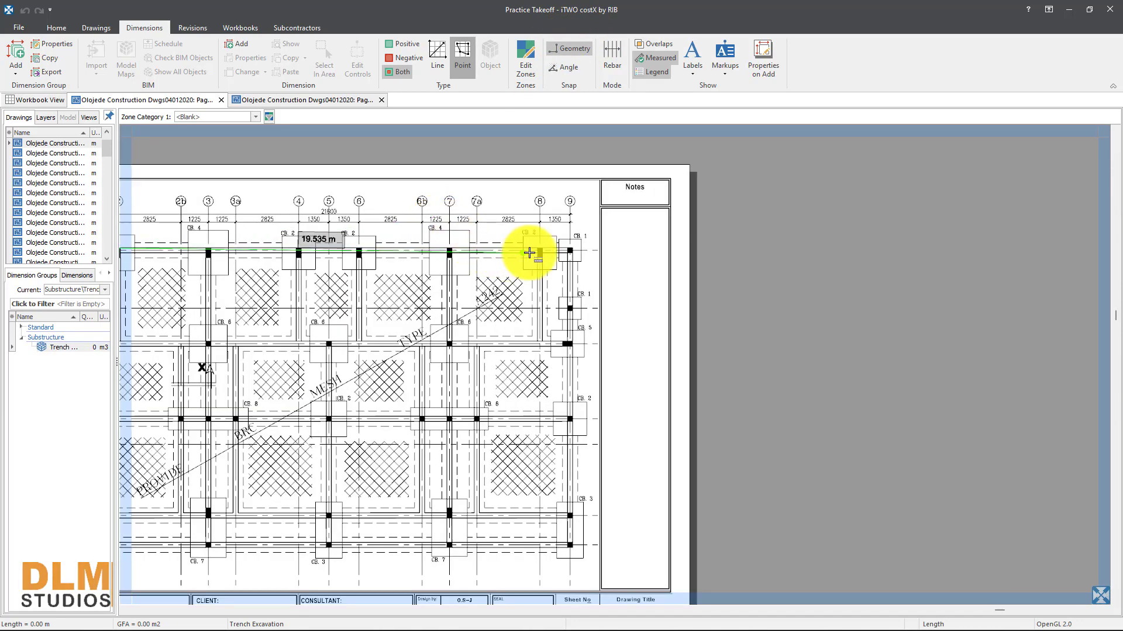
scroll(541, 243, up, 3)
scroll(626, 242, up, 2)
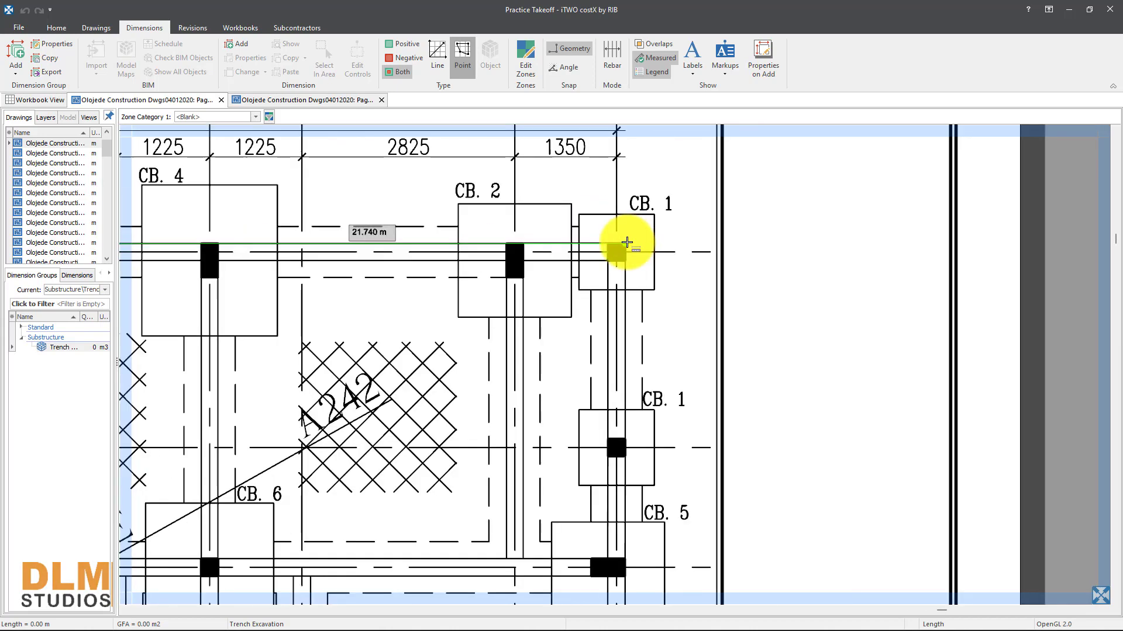
scroll(623, 243, down, 1)
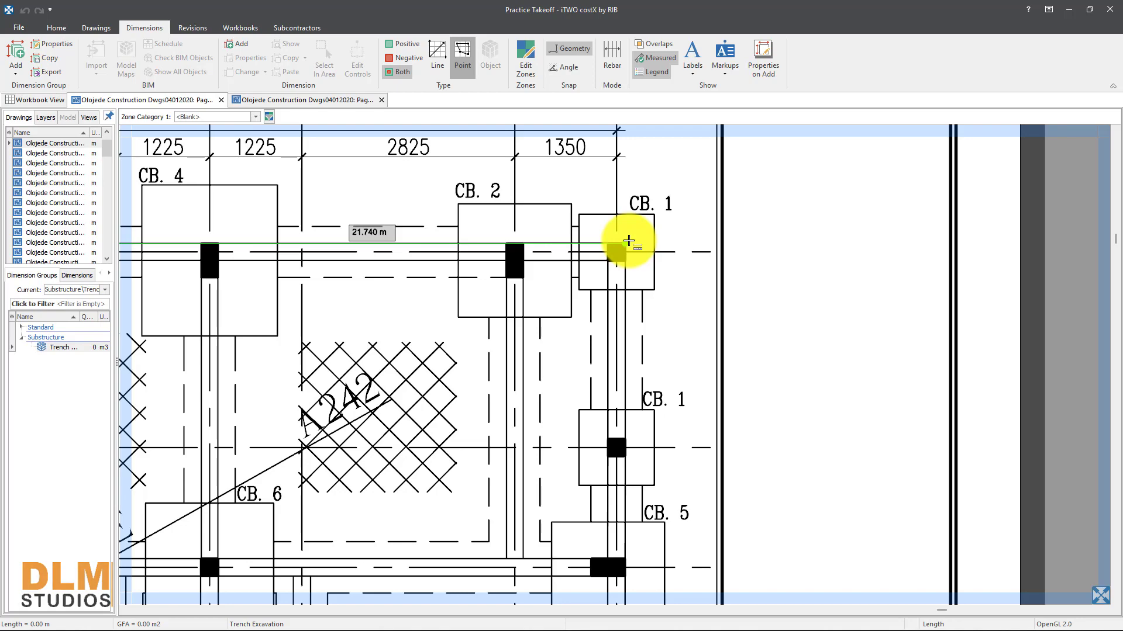
double_click(628, 241)
scroll(657, 481, down, 5)
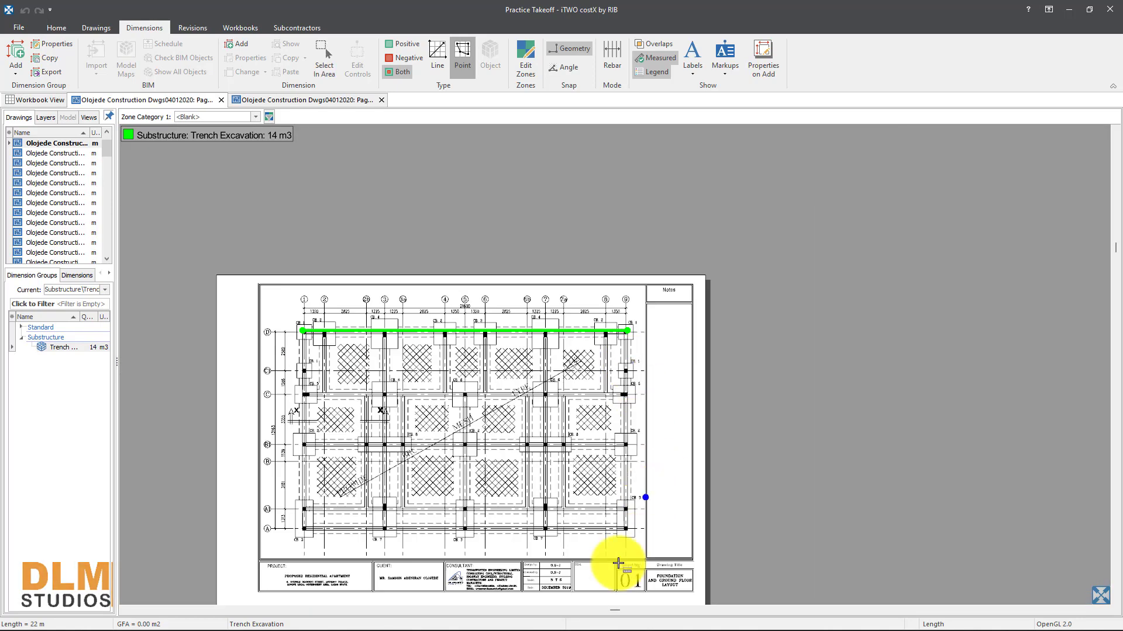
scroll(620, 563, up, 5)
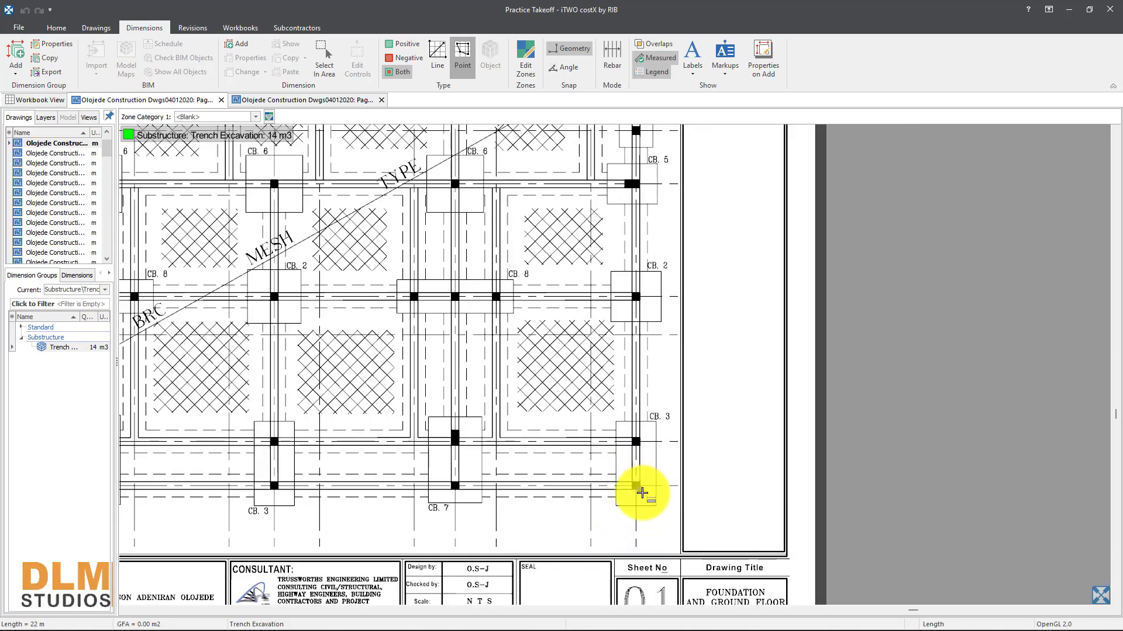
click(642, 493)
scroll(646, 363, down, 5)
scroll(649, 234, up, 5)
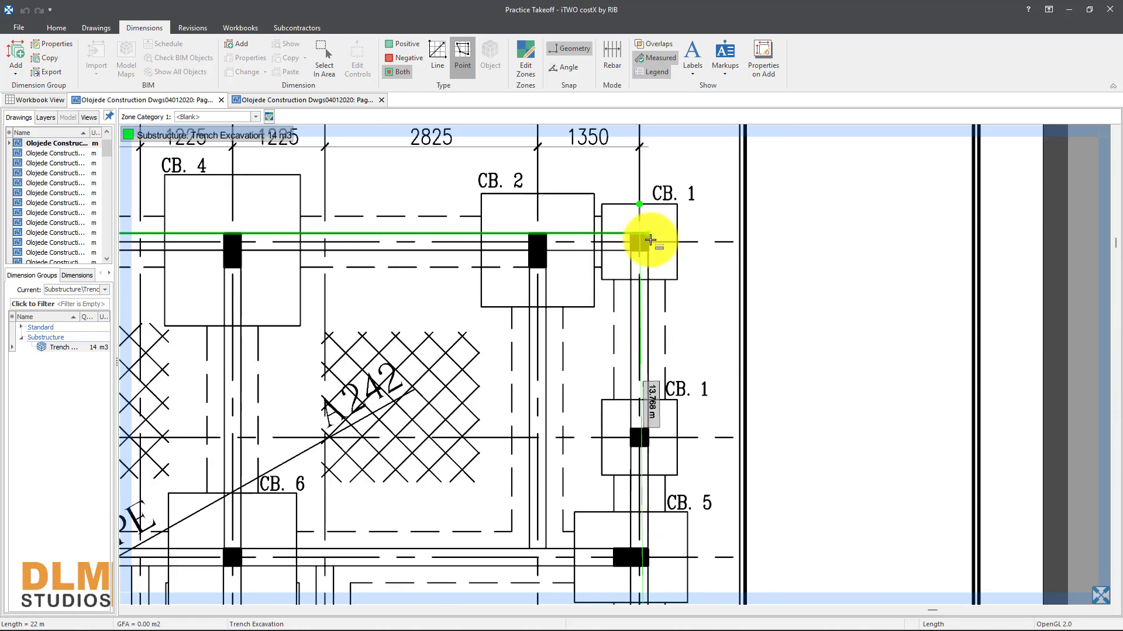
scroll(651, 236, up, 3)
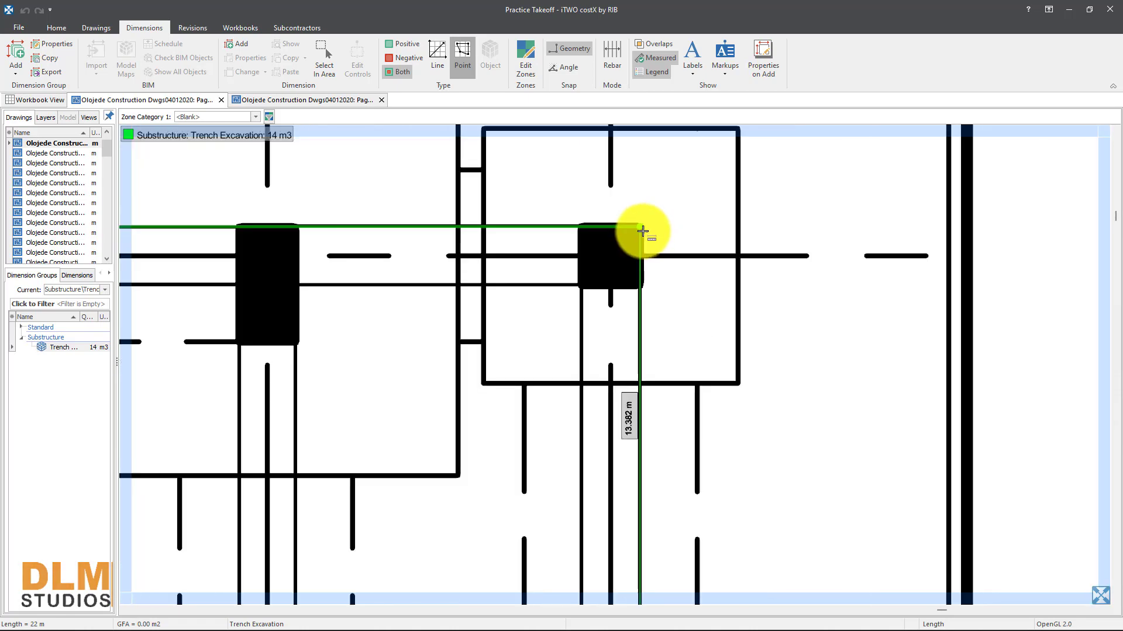
double_click(643, 232)
Step: Trace the remaining perimeter trench runs, closing at top-left CB.1 and down the left edge to CB.3
scroll(524, 532, down, 3)
scroll(690, 342, down, 2)
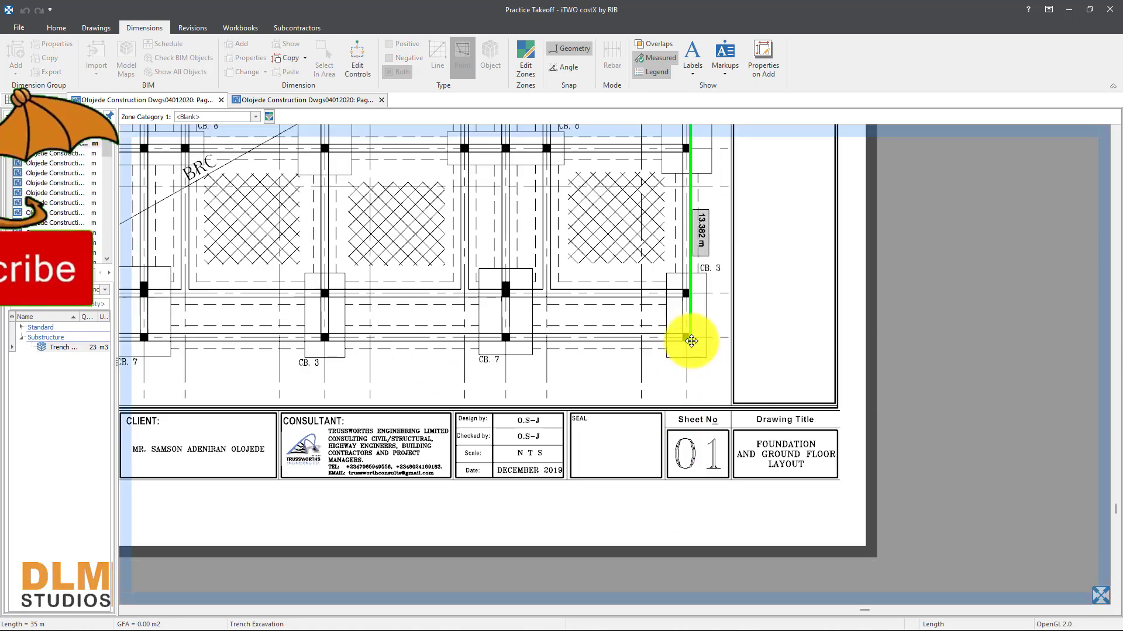
click(691, 341)
scroll(561, 372, down, 4)
scroll(672, 456, up, 4)
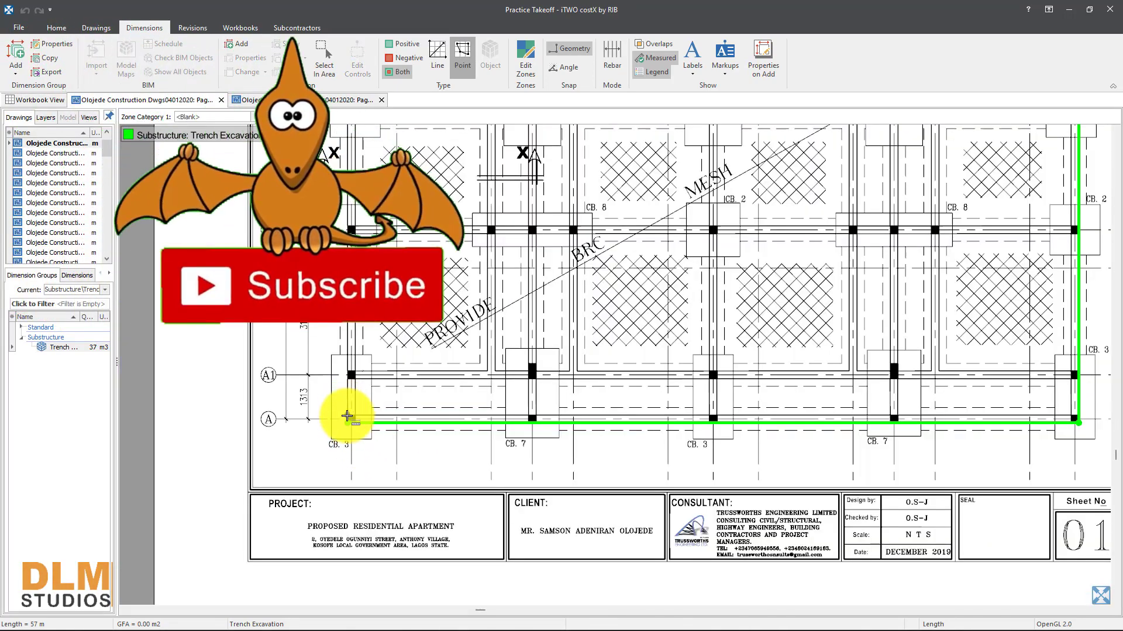
scroll(346, 415, down, 3)
scroll(283, 196, up, 5)
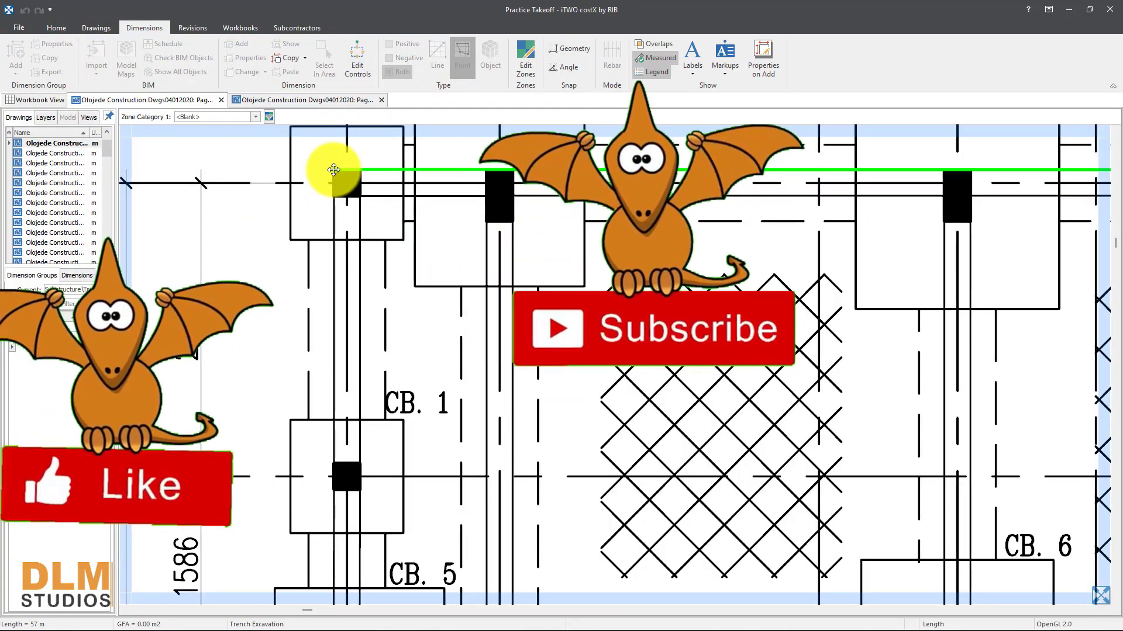
double_click(333, 170)
scroll(321, 175, up, 5)
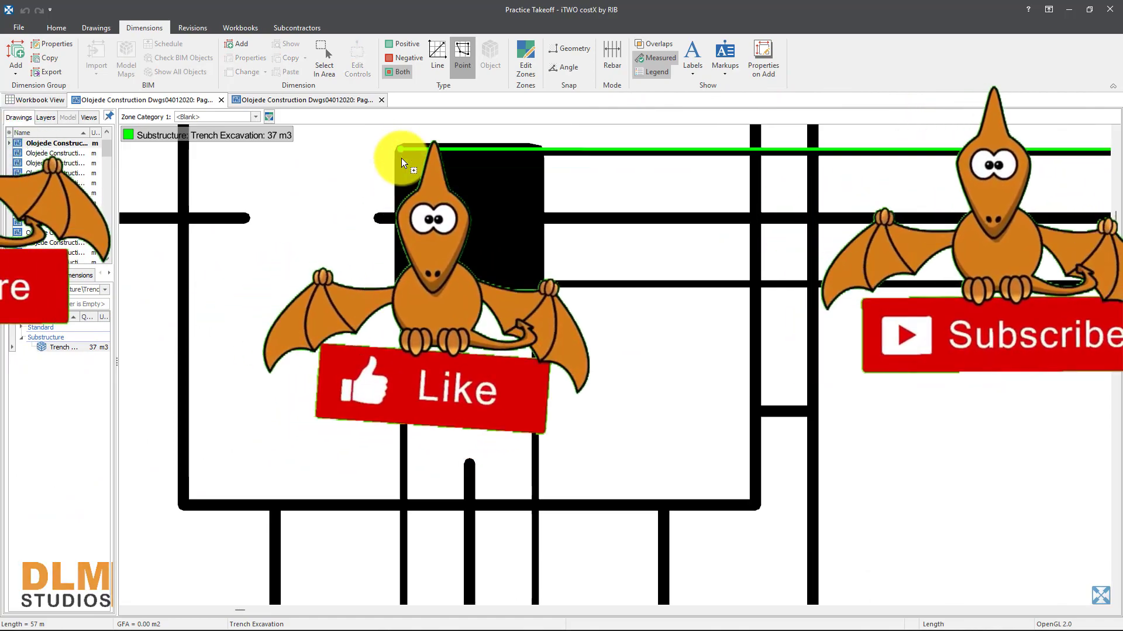
scroll(401, 152, down, 5)
click(414, 368)
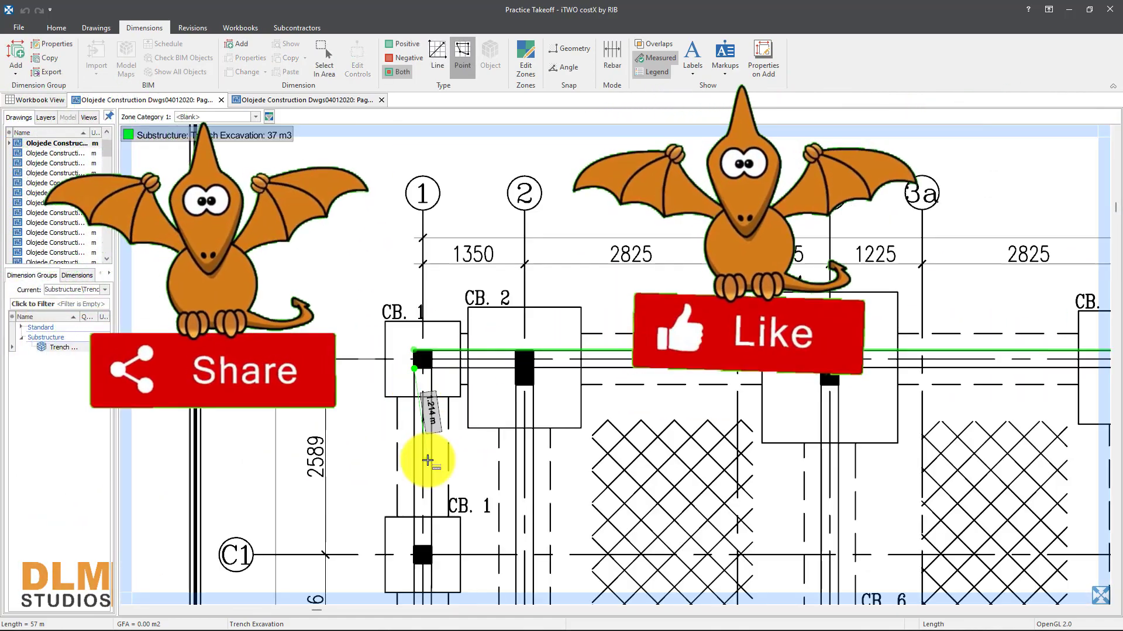
scroll(427, 461, up, 3)
scroll(585, 410, down, 3)
double_click(704, 387)
scroll(704, 387, down, 3)
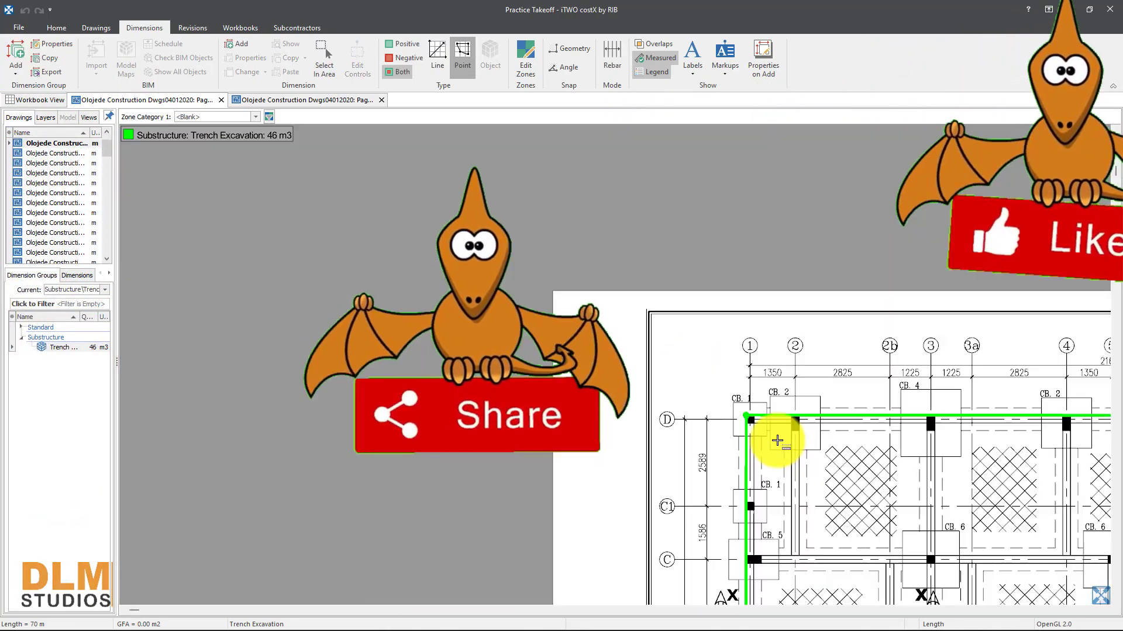
drag(778, 440, 581, 245)
scroll(582, 249, up, 5)
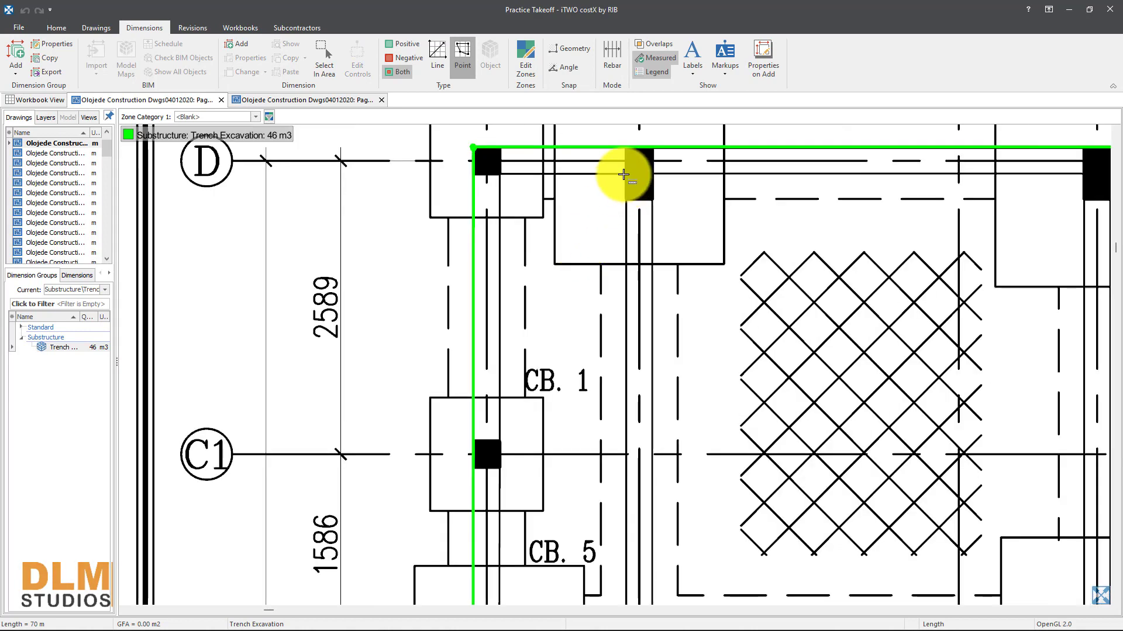
Step: Trace the internal trench runs across the grid from column D through CB.2, CB.8 and B1 to CB.7
click(563, 48)
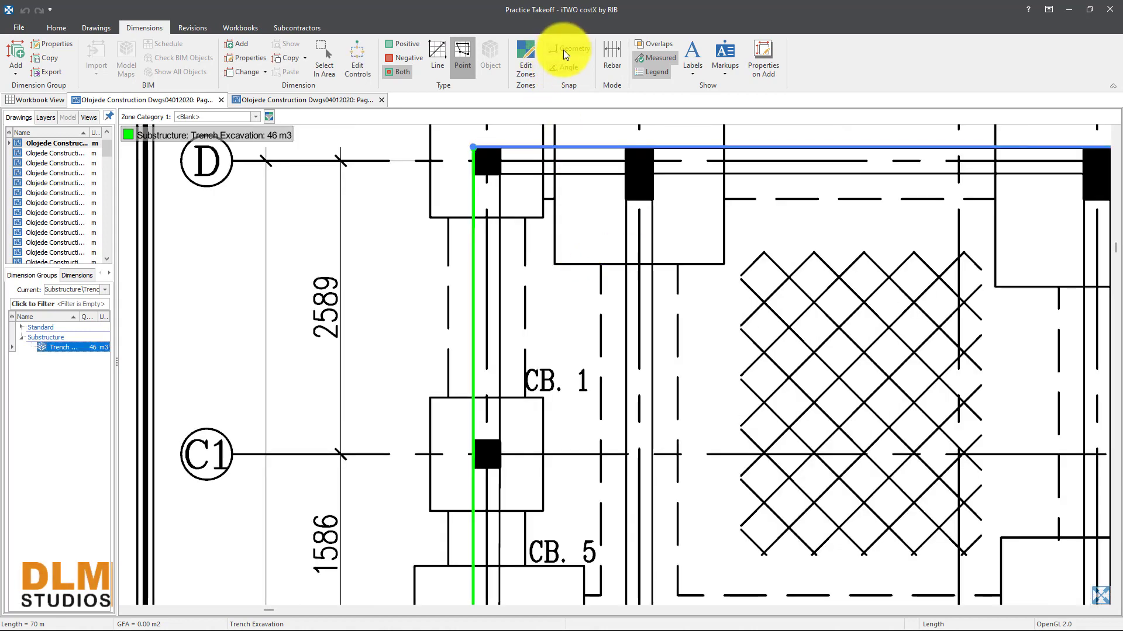
click(624, 172)
scroll(649, 526, down, 5)
scroll(640, 484, up, 5)
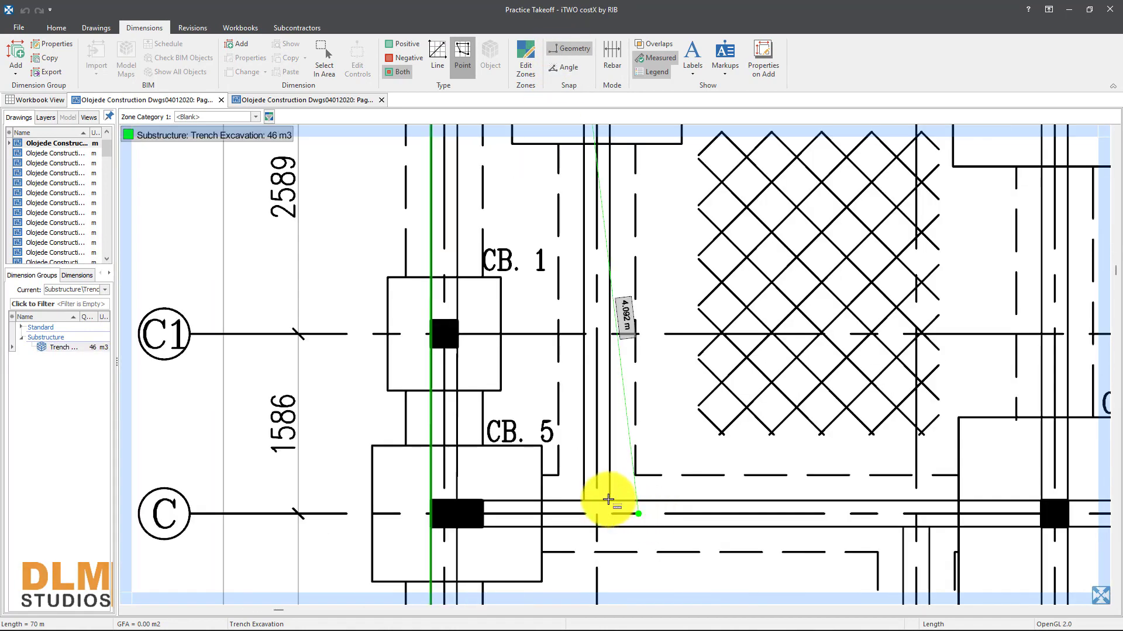
double_click(585, 501)
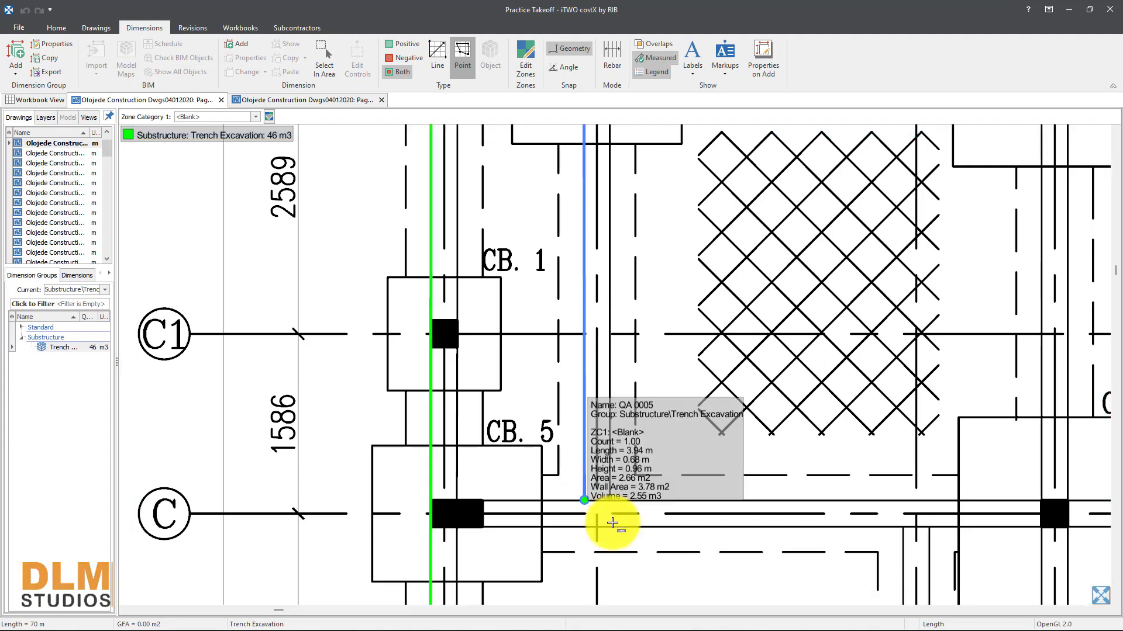
scroll(738, 486, down, 5)
click(551, 371)
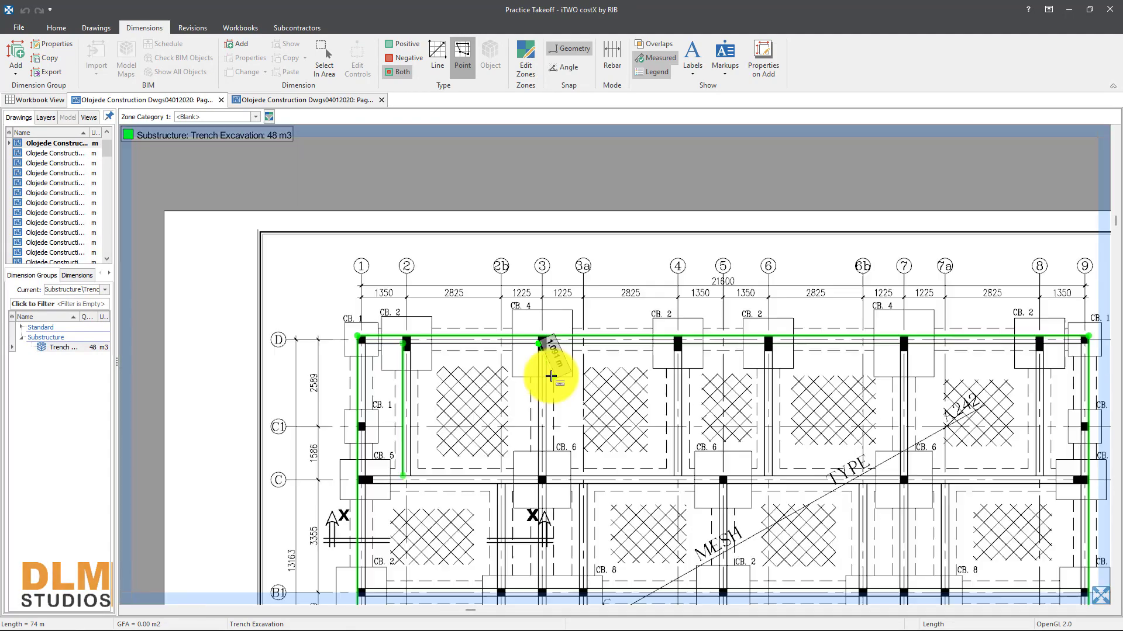
scroll(745, 270, up, 5)
scroll(744, 270, down, 5)
click(927, 476)
scroll(927, 196, up, 5)
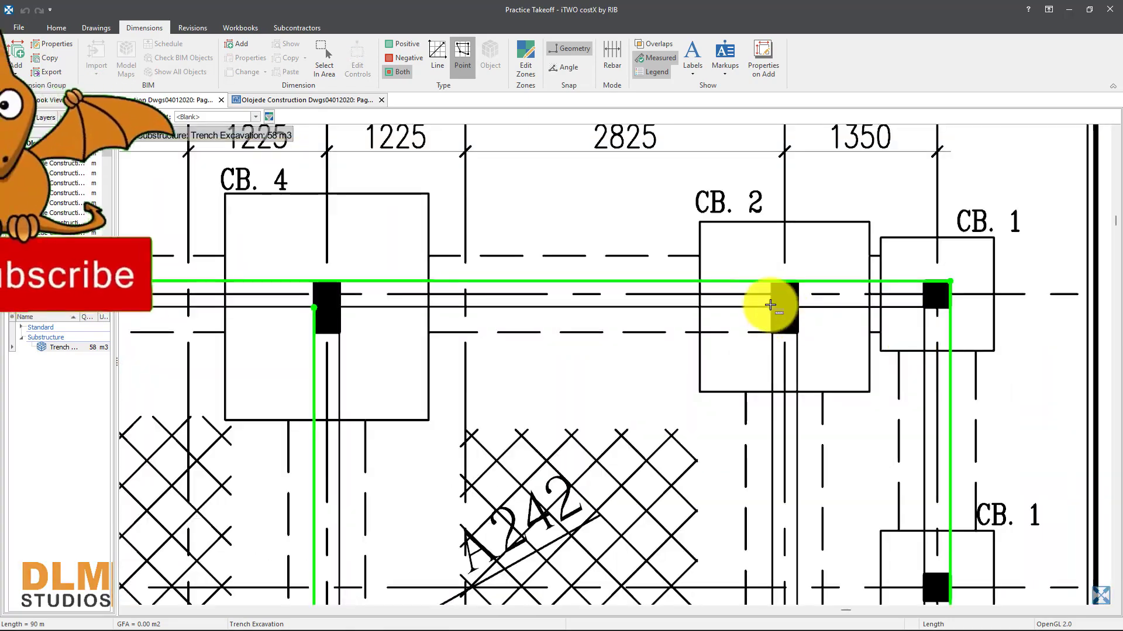
scroll(914, 452, up, 3)
click(350, 439)
scroll(552, 258, down, 5)
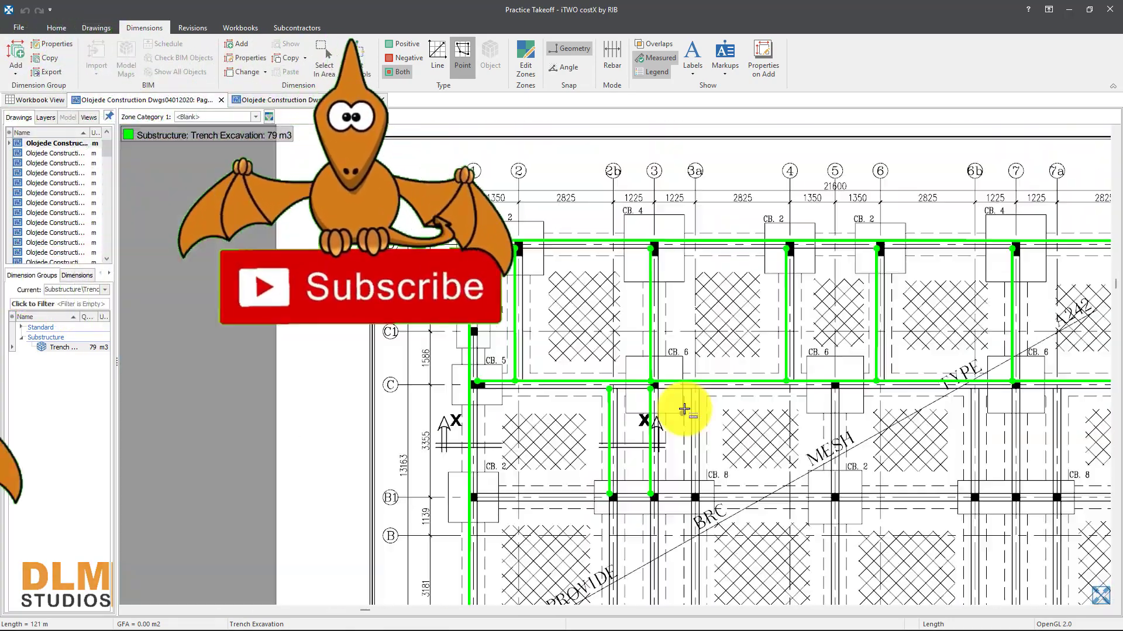
scroll(681, 409, up, 5)
click(659, 472)
scroll(947, 296, down, 2)
scroll(874, 419, down, 3)
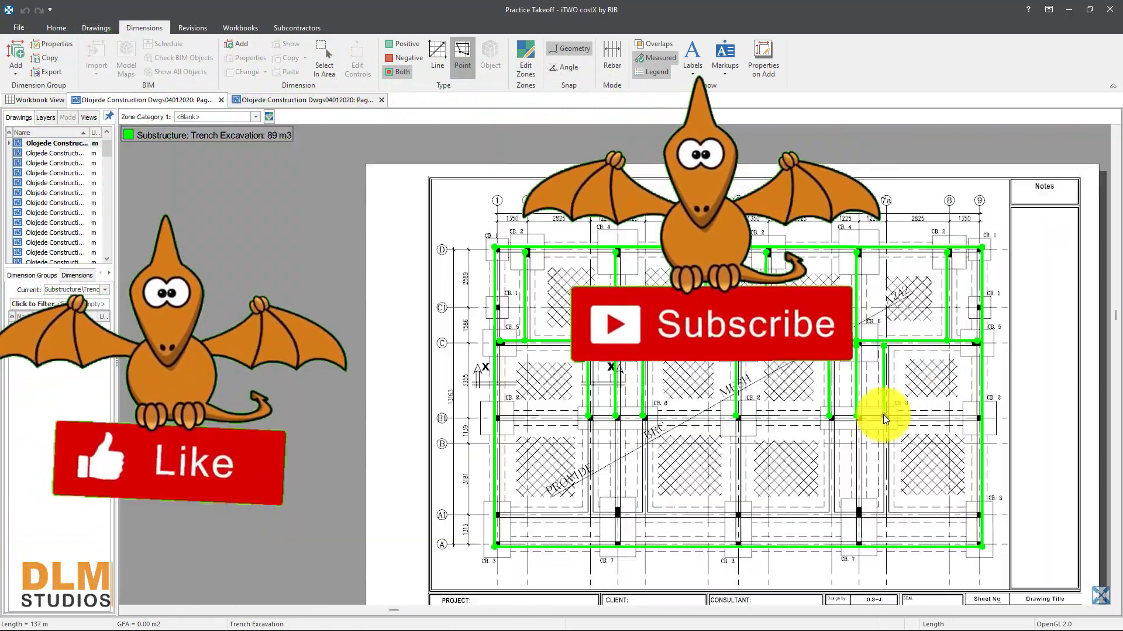
scroll(714, 483, up, 5)
click(714, 483)
scroll(651, 187, down, 3)
scroll(714, 388, up, 5)
scroll(777, 188, down, 4)
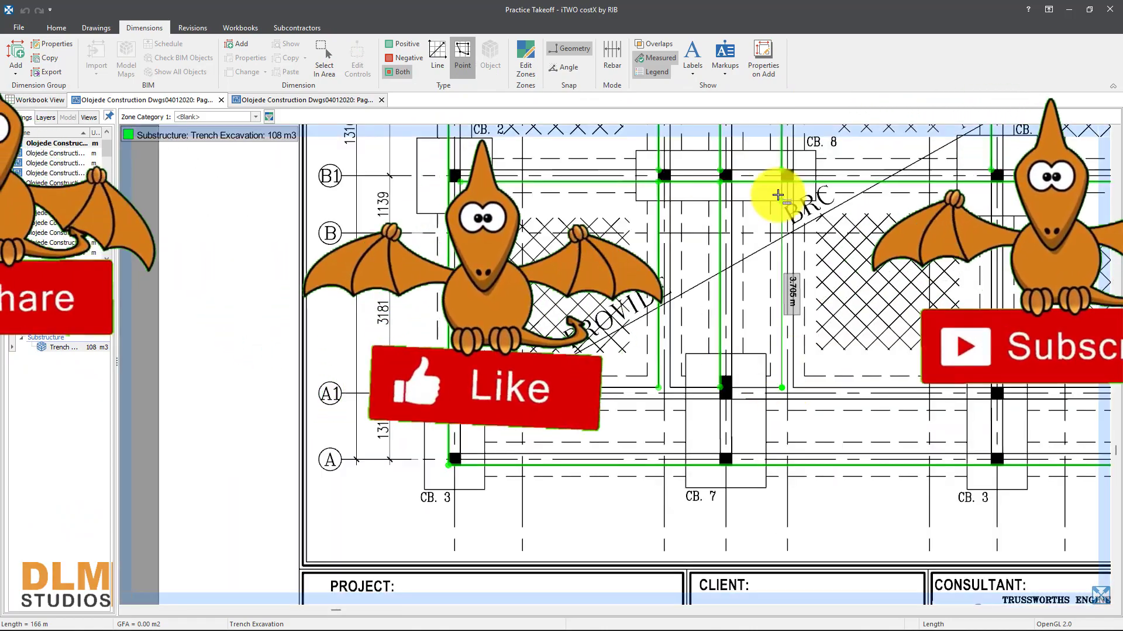
scroll(955, 283, up, 2)
click(955, 283)
scroll(857, 339, down, 2)
scroll(883, 205, down, 2)
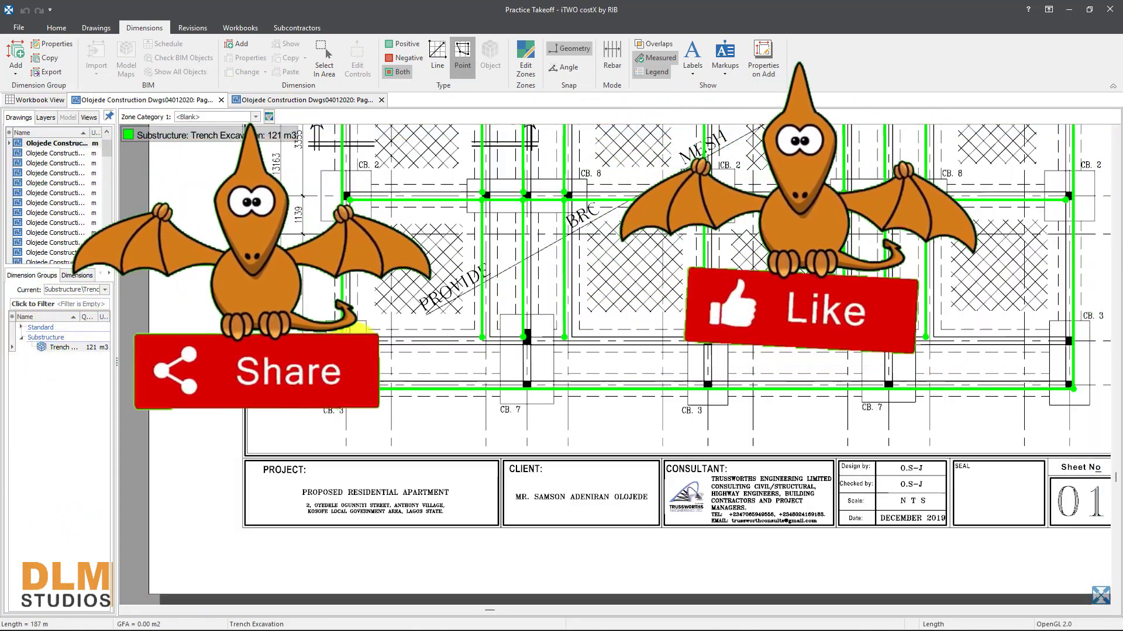
scroll(528, 337, up, 5)
click(529, 338)
scroll(586, 345, down, 2)
scroll(882, 494, down, 2)
scroll(472, 333, down, 1)
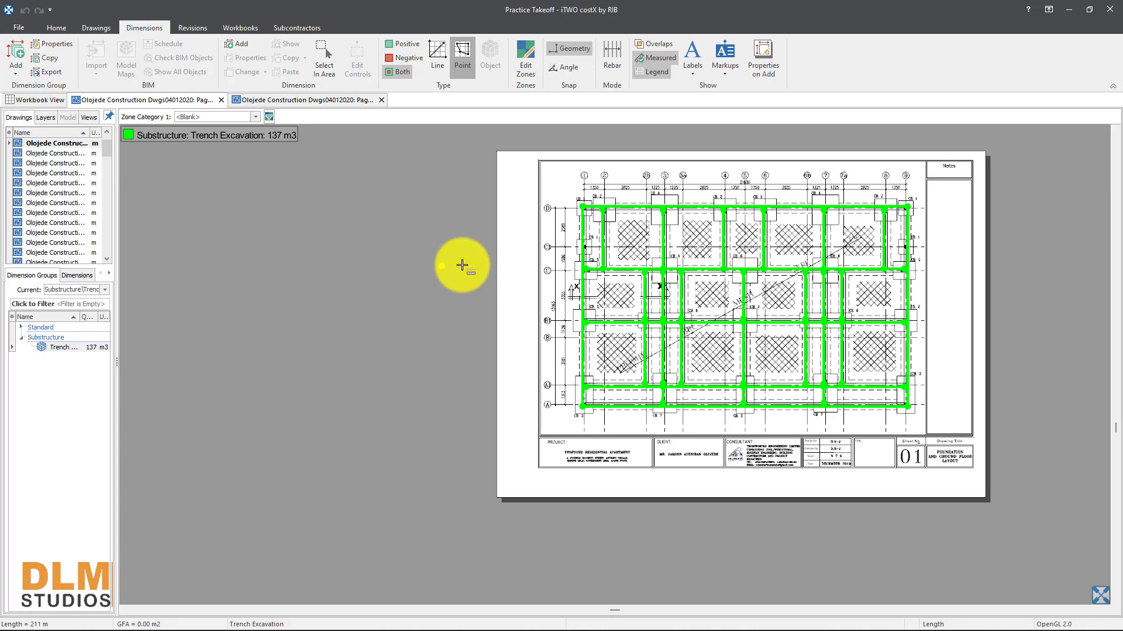
click(468, 65)
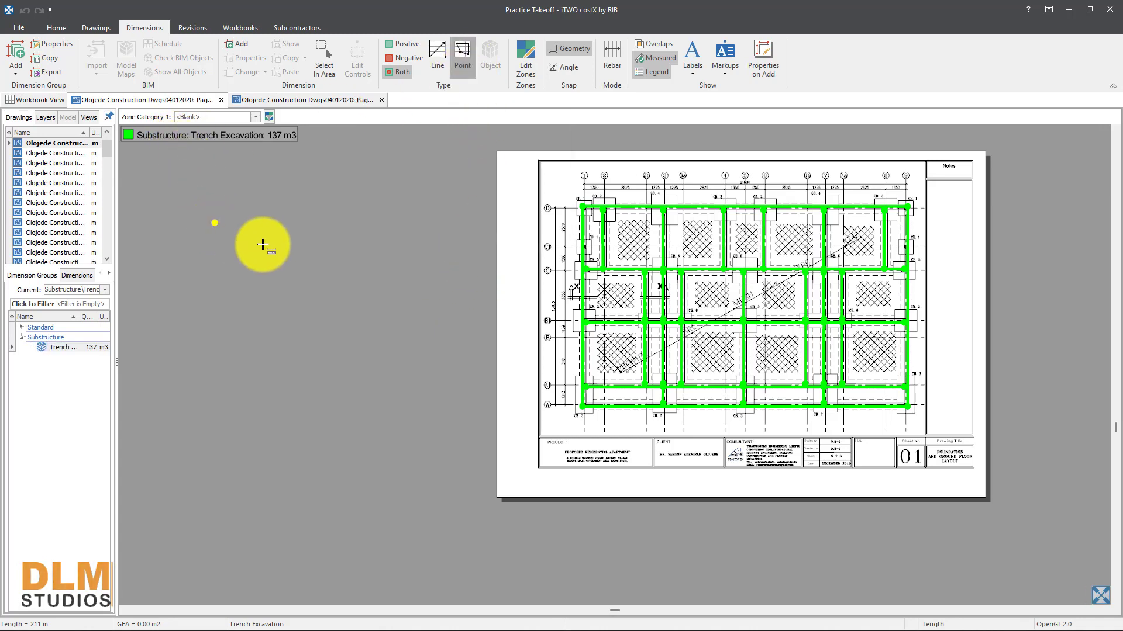
drag(434, 303, 175, 317)
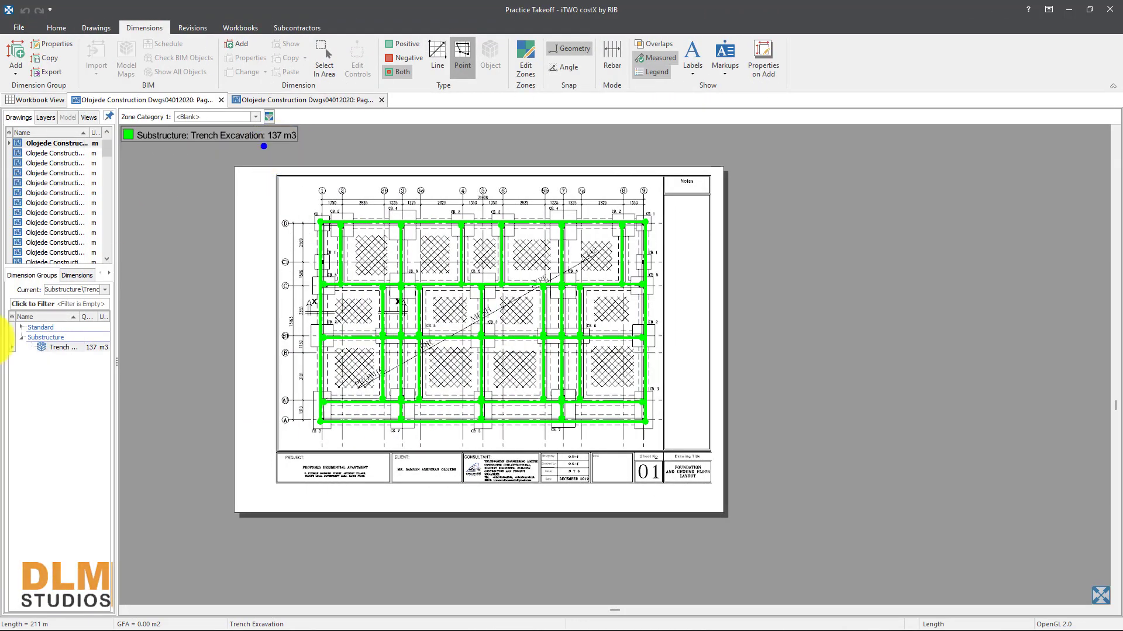
click(21, 347)
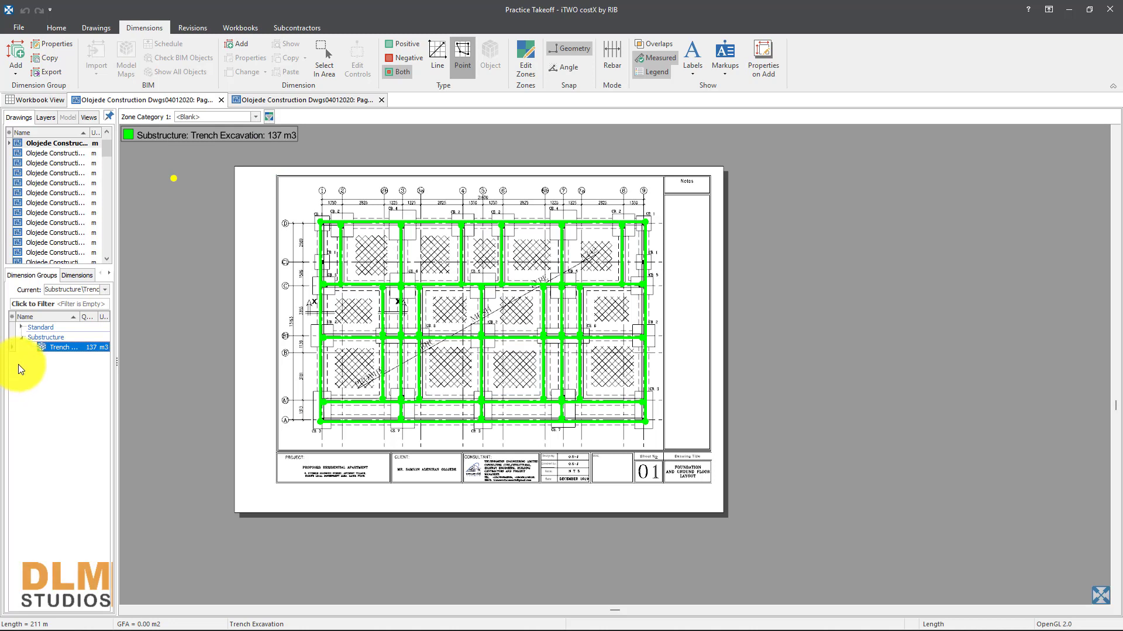
Step: Create a 'Column Base Excavation' dimension group displayed as Volume with a 0.96 m default height
click(17, 40)
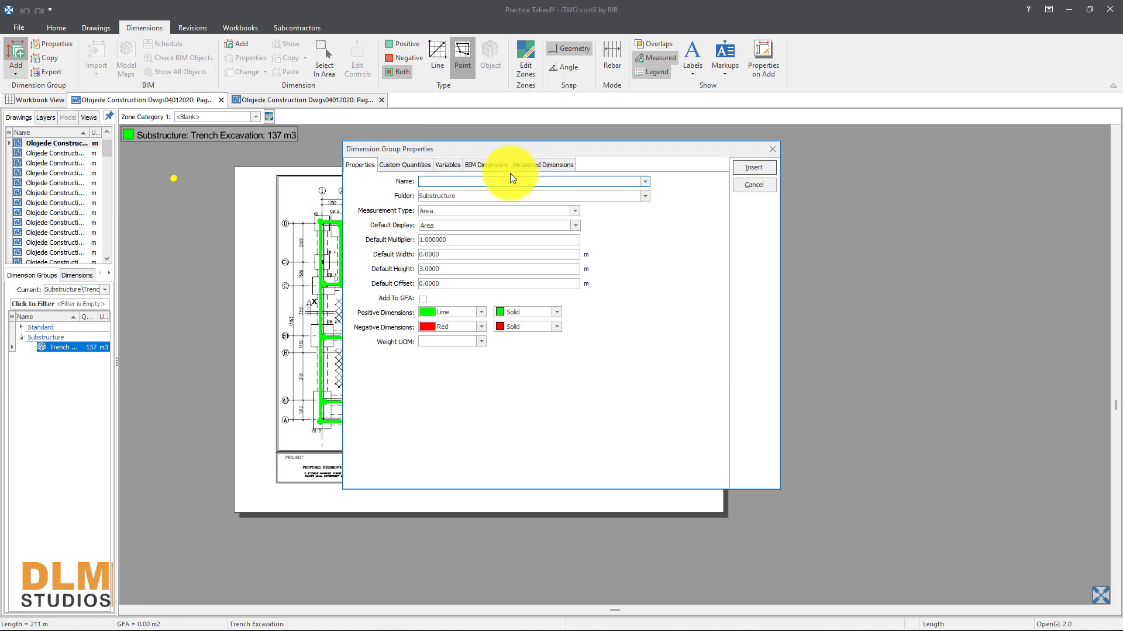
text(C)
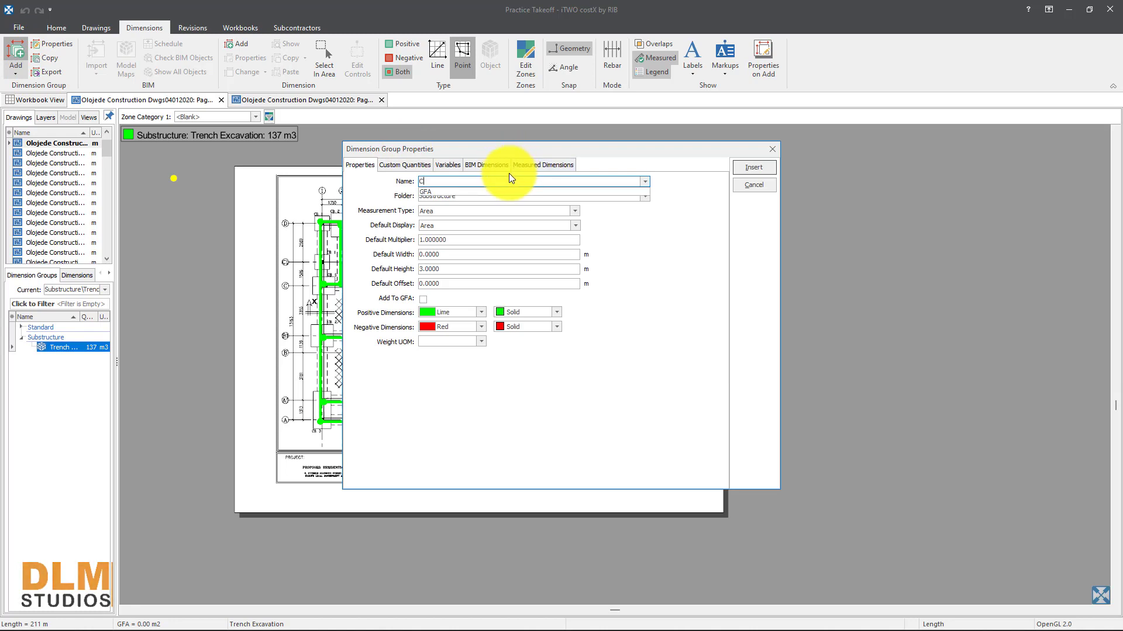
text(olumn Base Excavation)
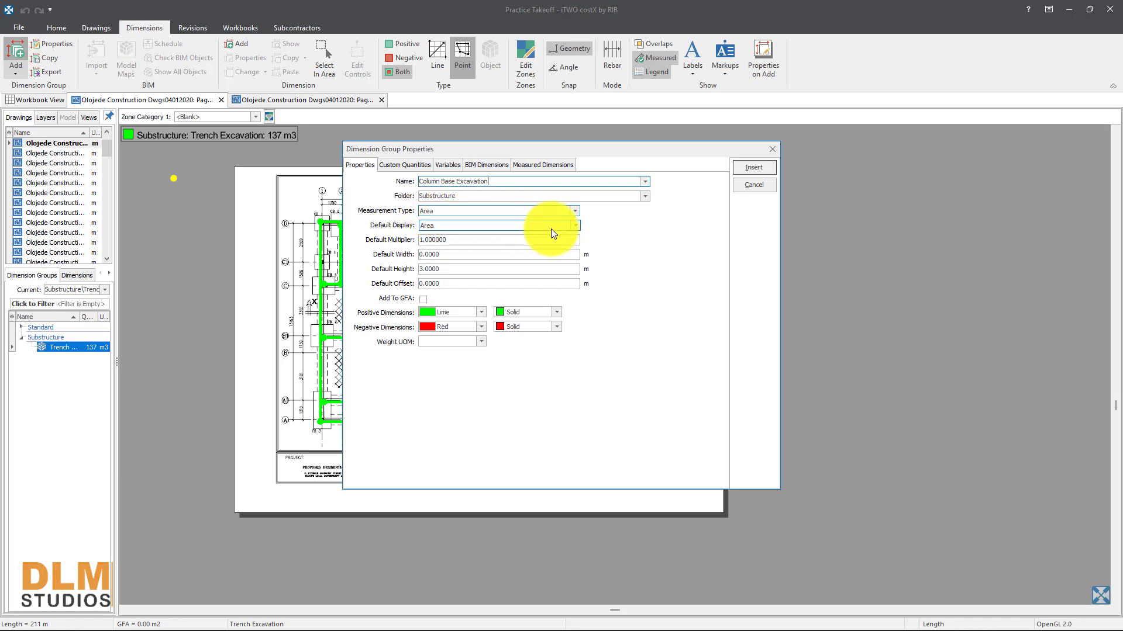
click(574, 227)
click(490, 263)
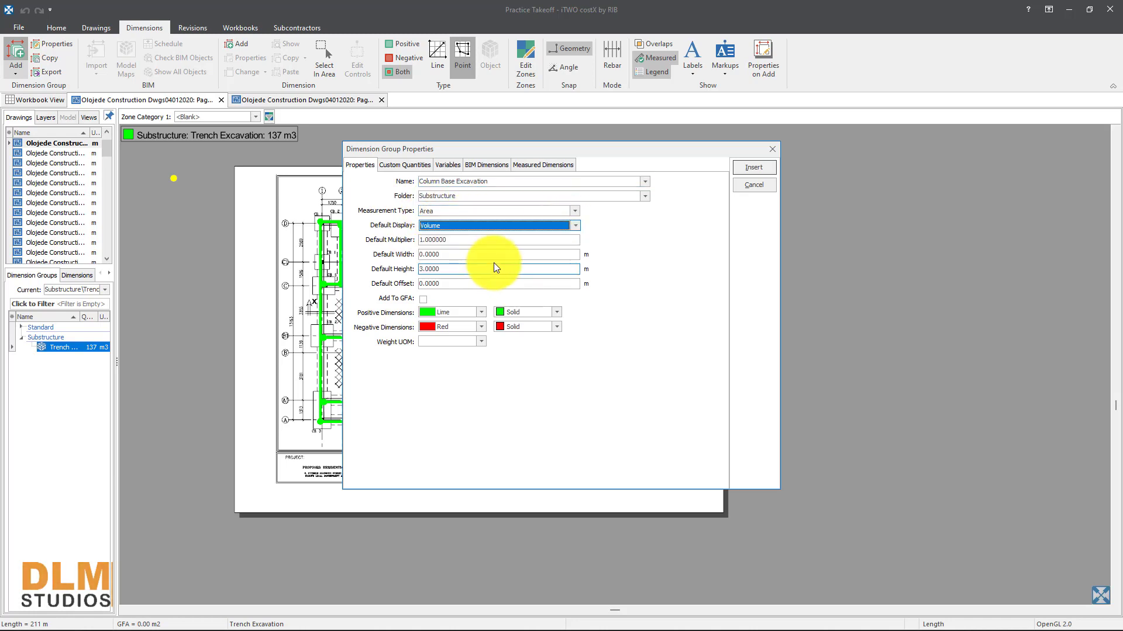
click(464, 269)
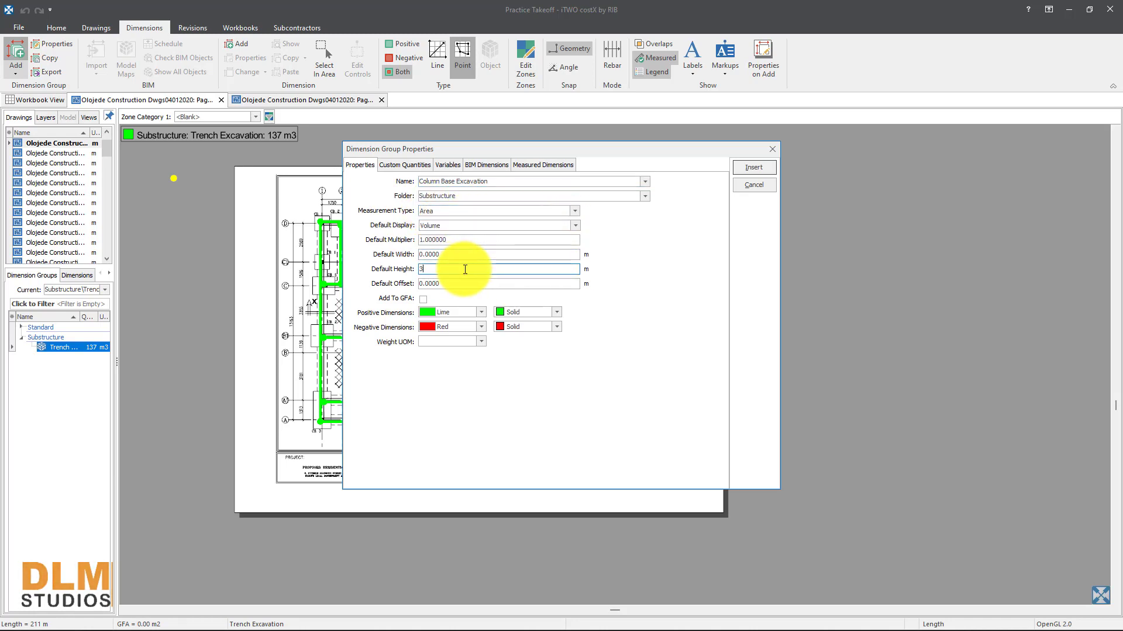
drag(465, 269, 411, 269)
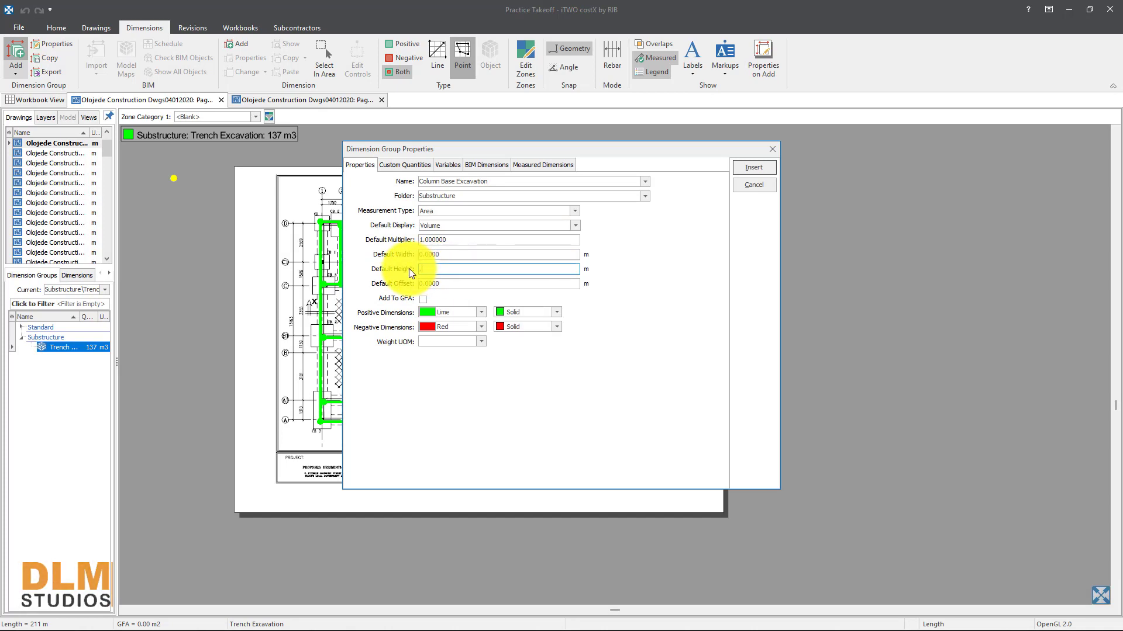
click(463, 258)
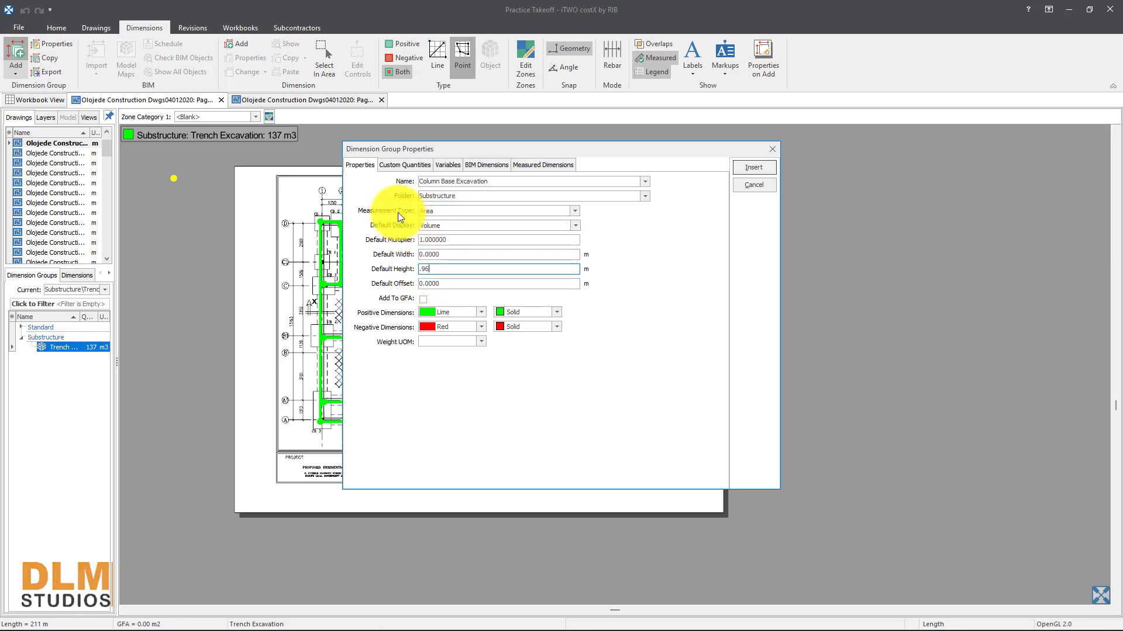
click(402, 167)
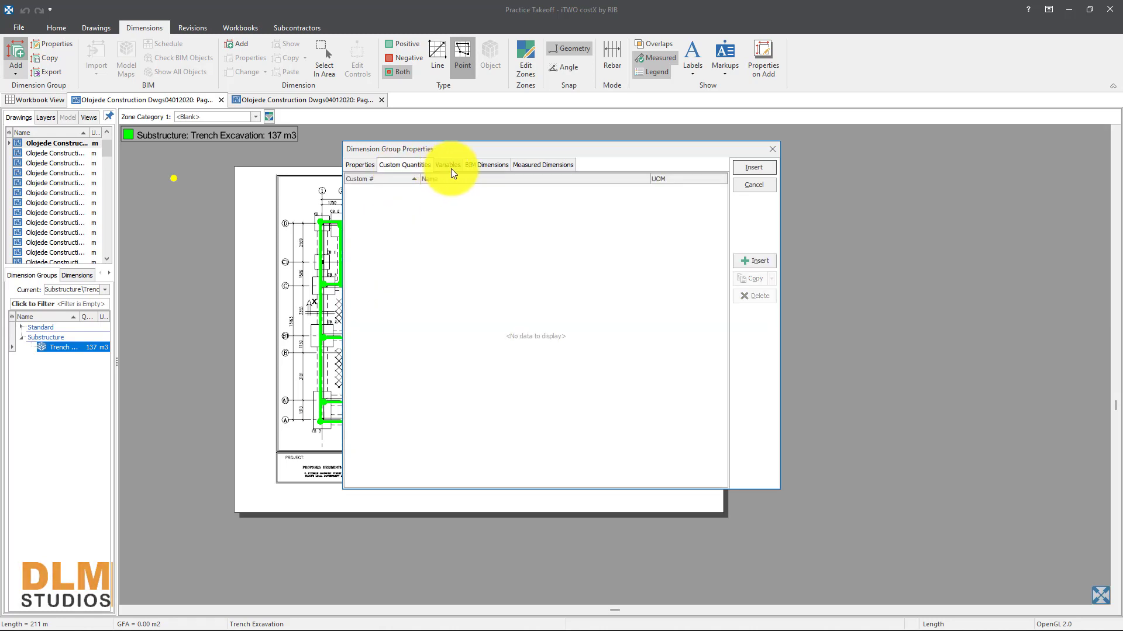
click(360, 166)
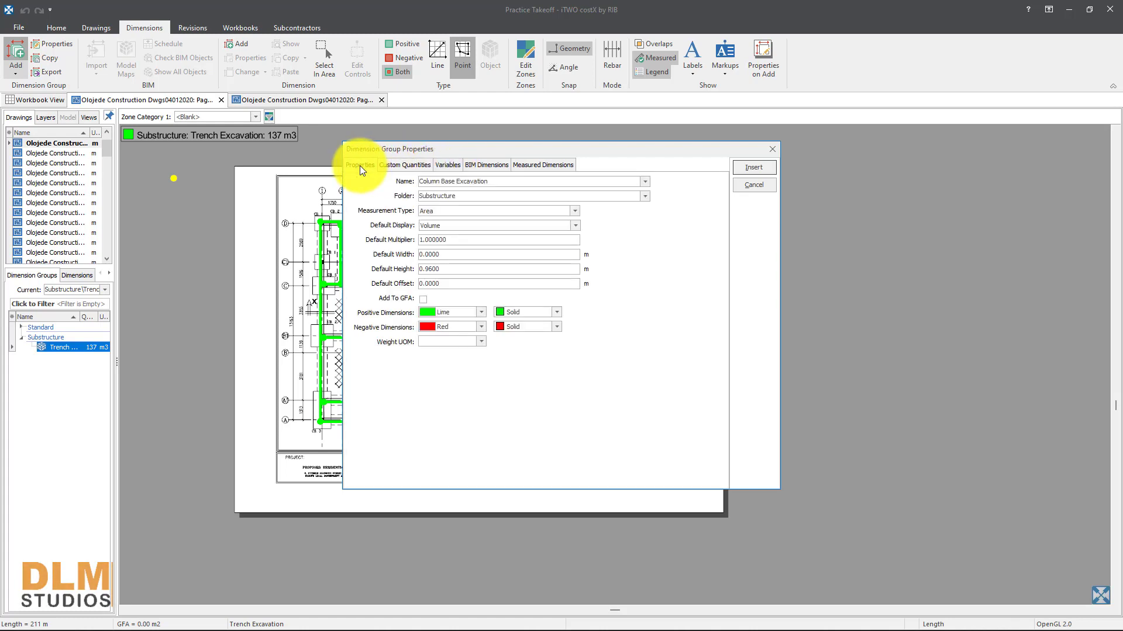
click(449, 166)
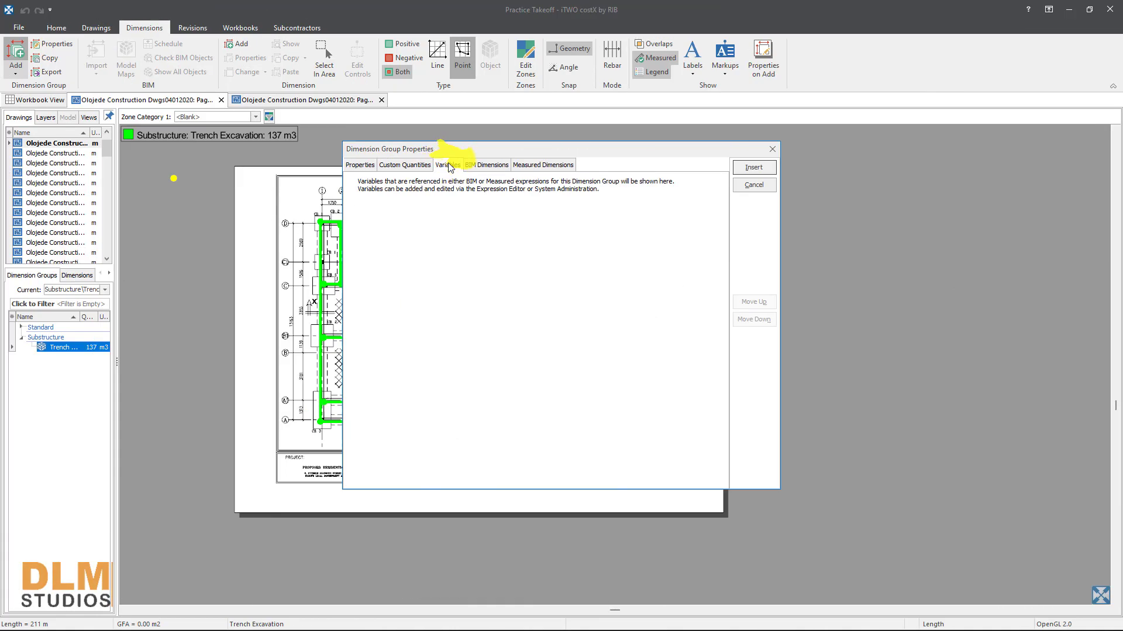
click(485, 166)
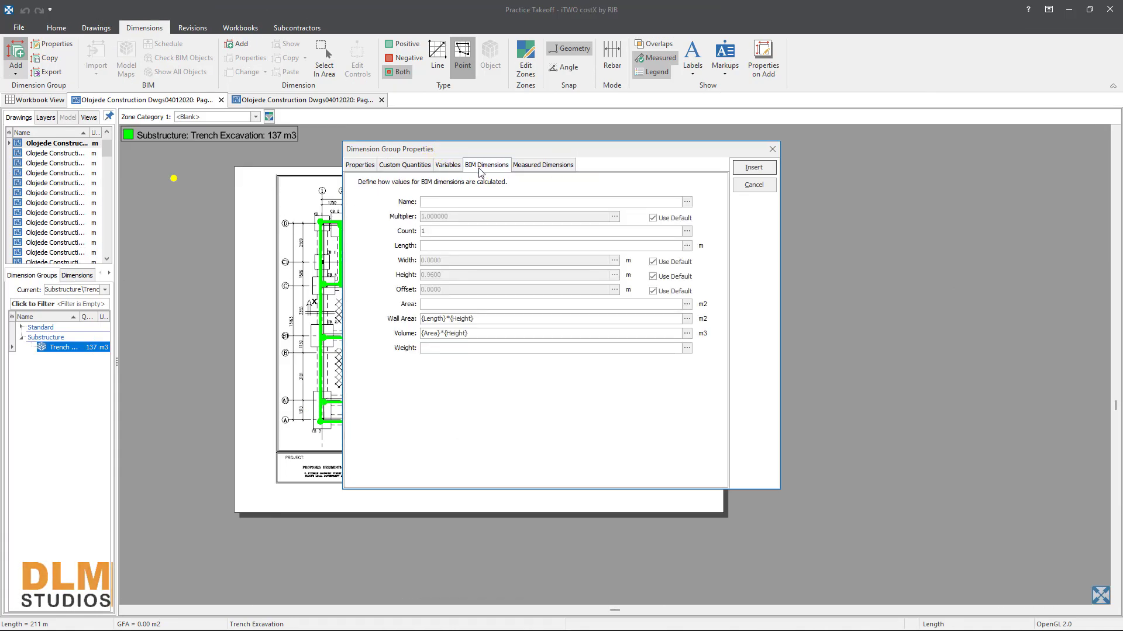
click(754, 167)
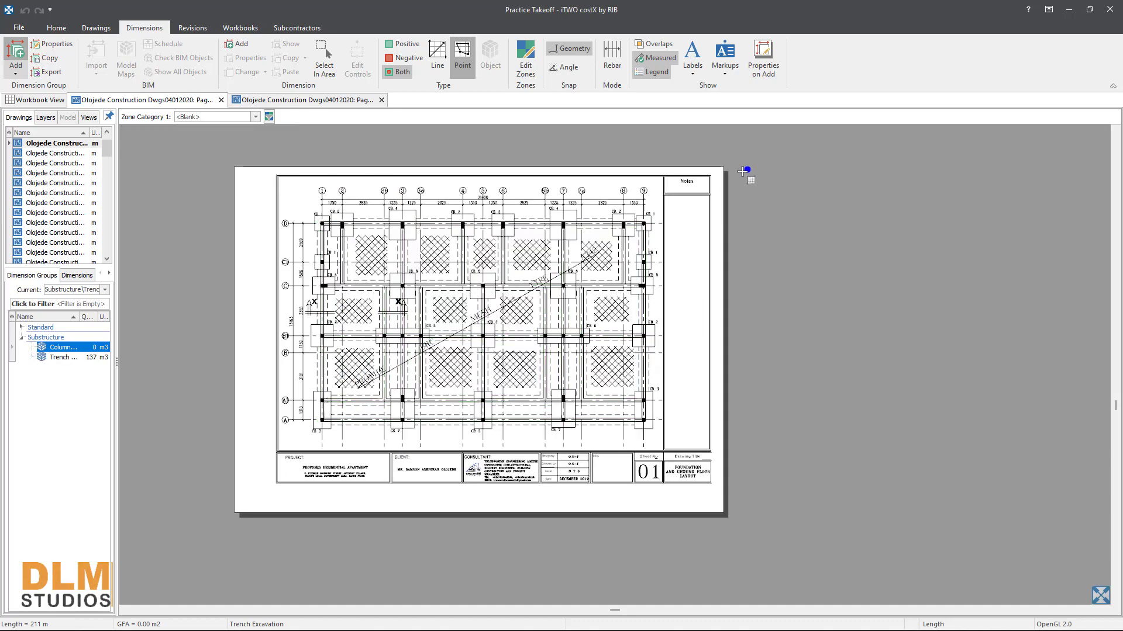
Step: Make Column Base Excavation the active dimension group for measuring
click(64, 347)
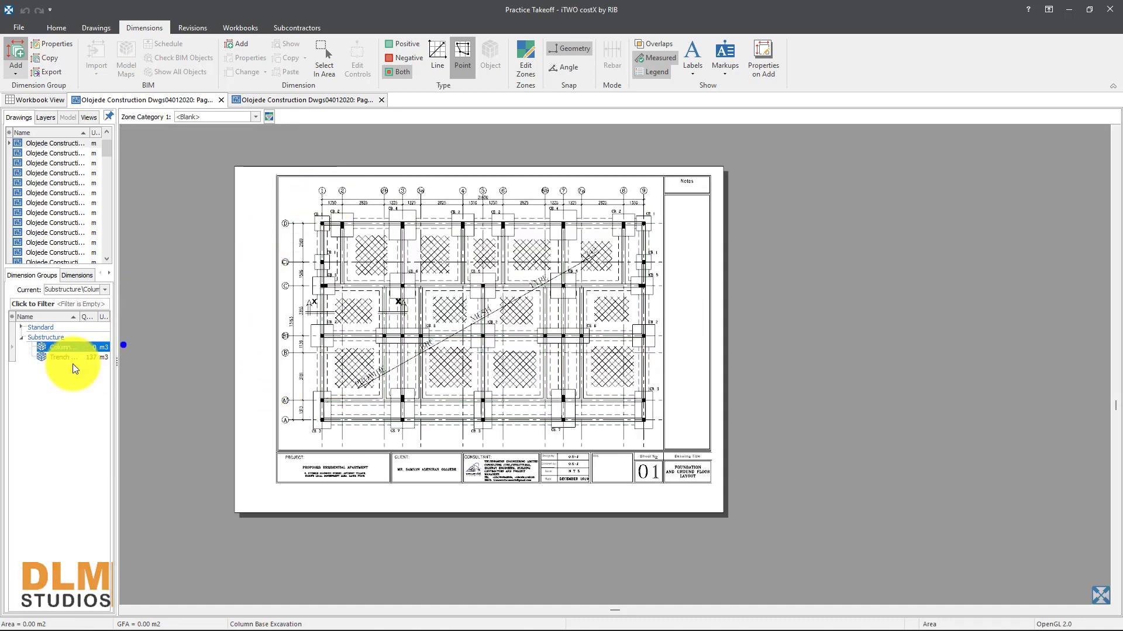
click(349, 318)
scroll(298, 230, up, 3)
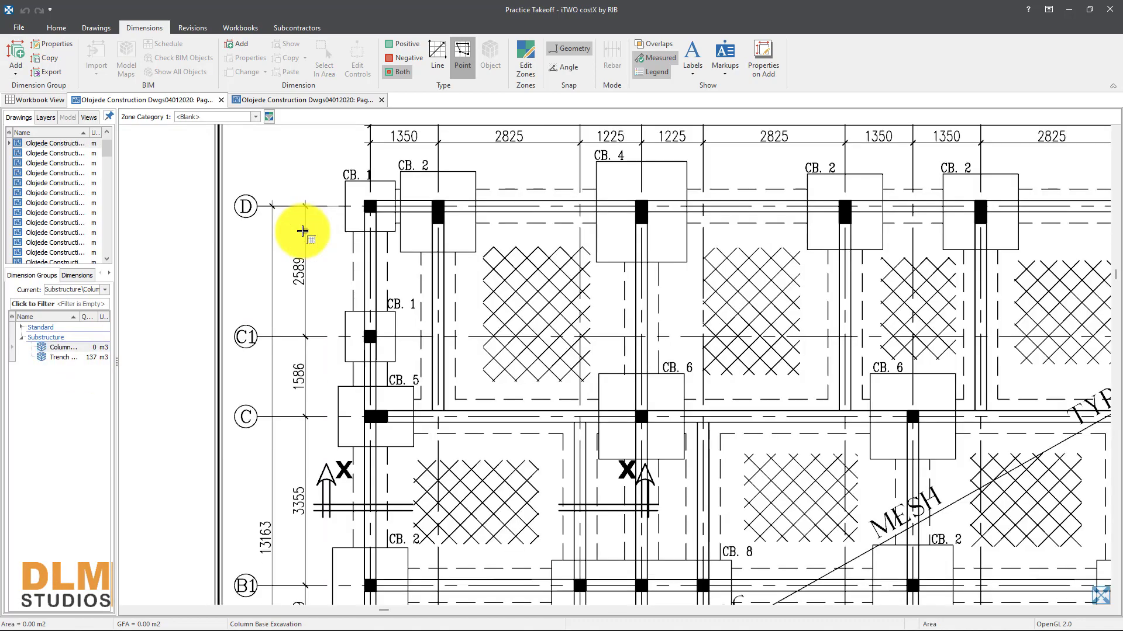
scroll(306, 223, down, 2)
scroll(329, 206, up, 2)
Step: Trace the rectangular outlines of the first CB. 1 and CB. 2 column bases
scroll(329, 206, up, 1)
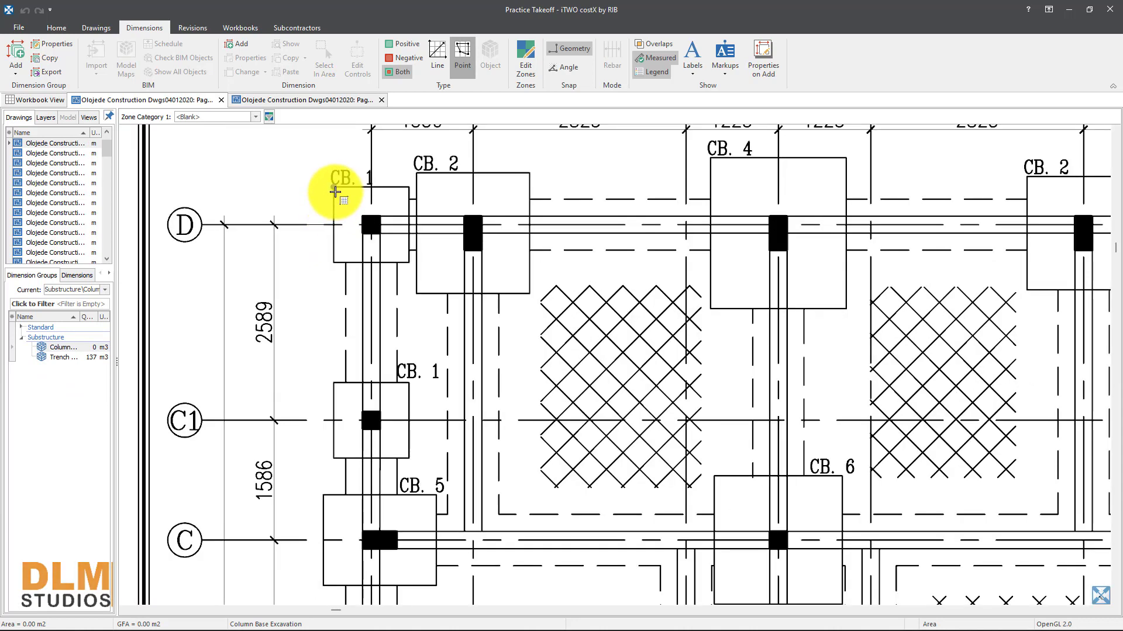
click(334, 188)
click(409, 187)
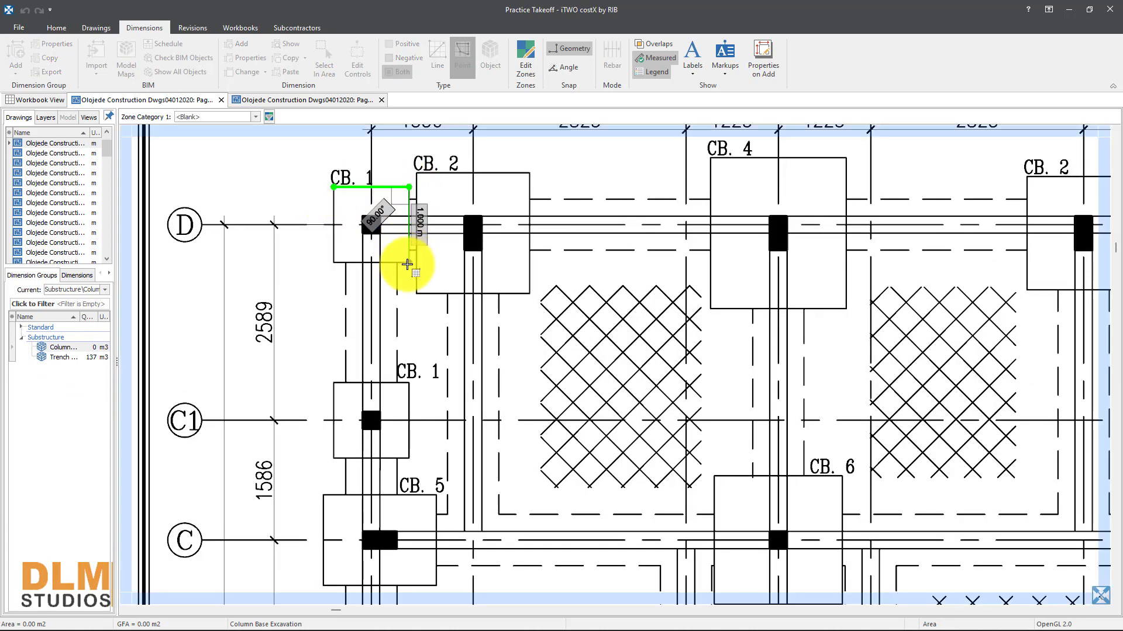
click(408, 263)
click(333, 263)
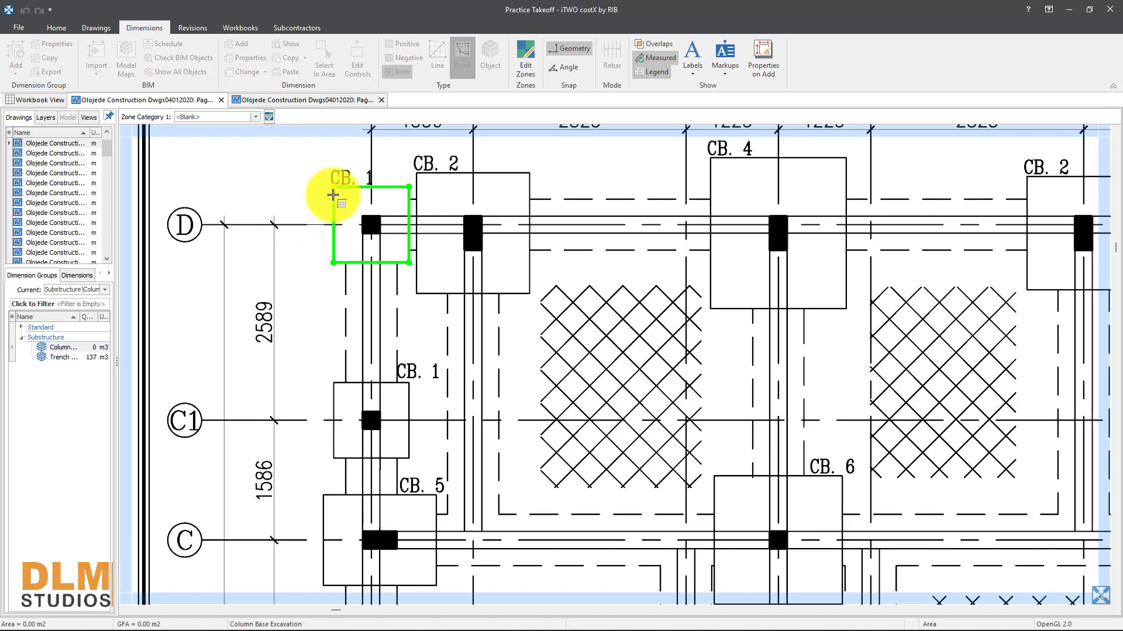
click(332, 189)
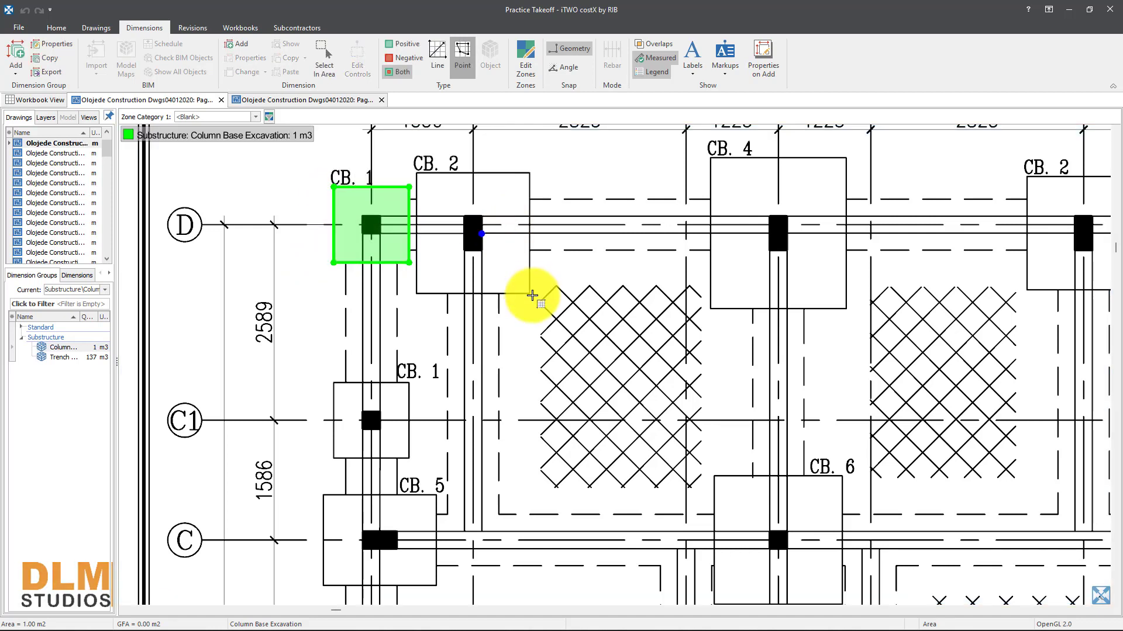
click(415, 174)
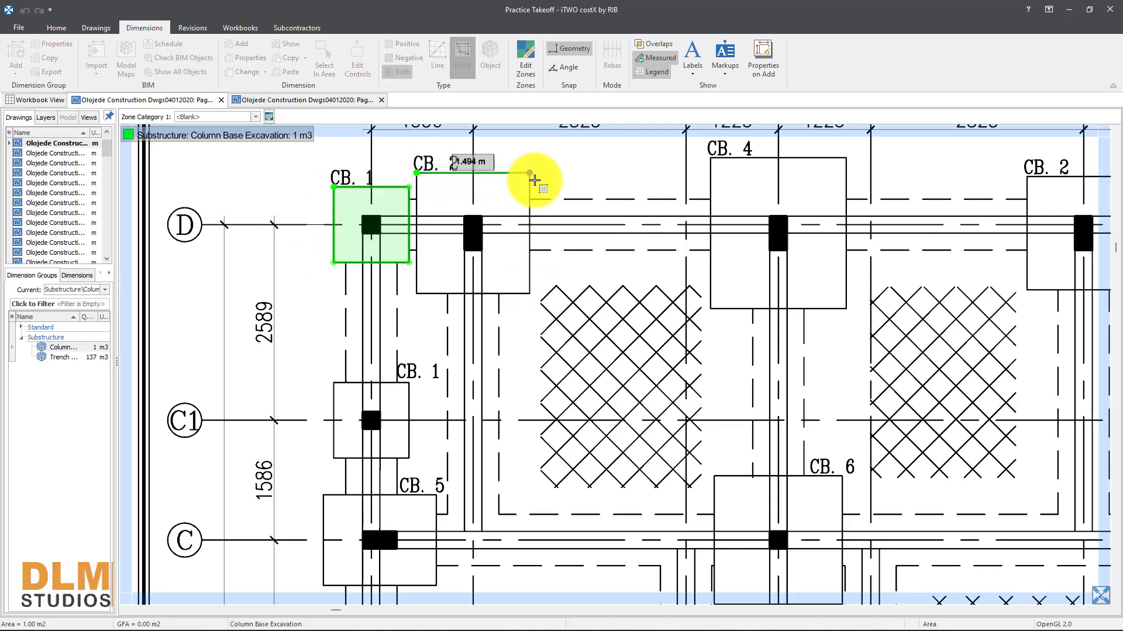
click(529, 173)
click(529, 294)
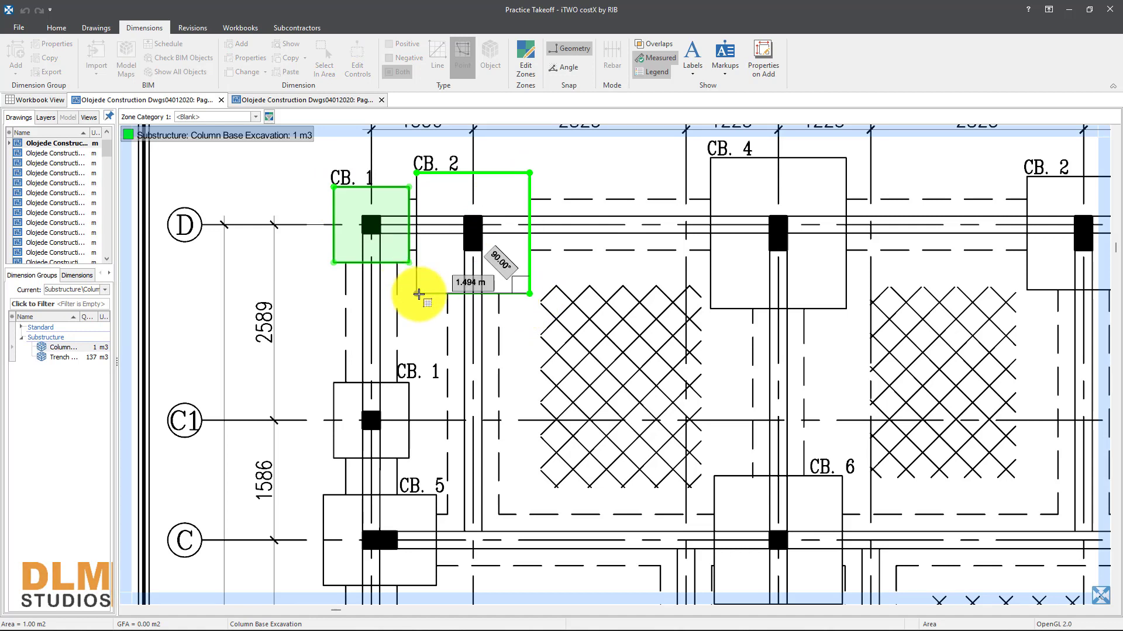
click(416, 295)
click(417, 176)
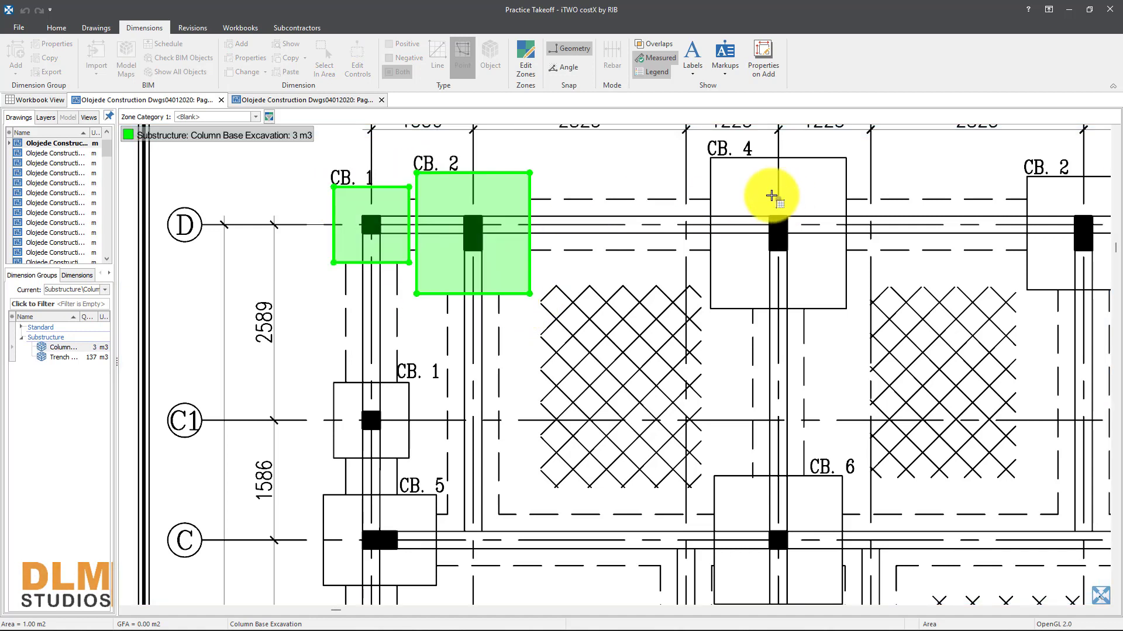
Step: Trace the outline of the CB. 4 column base
click(711, 158)
click(846, 158)
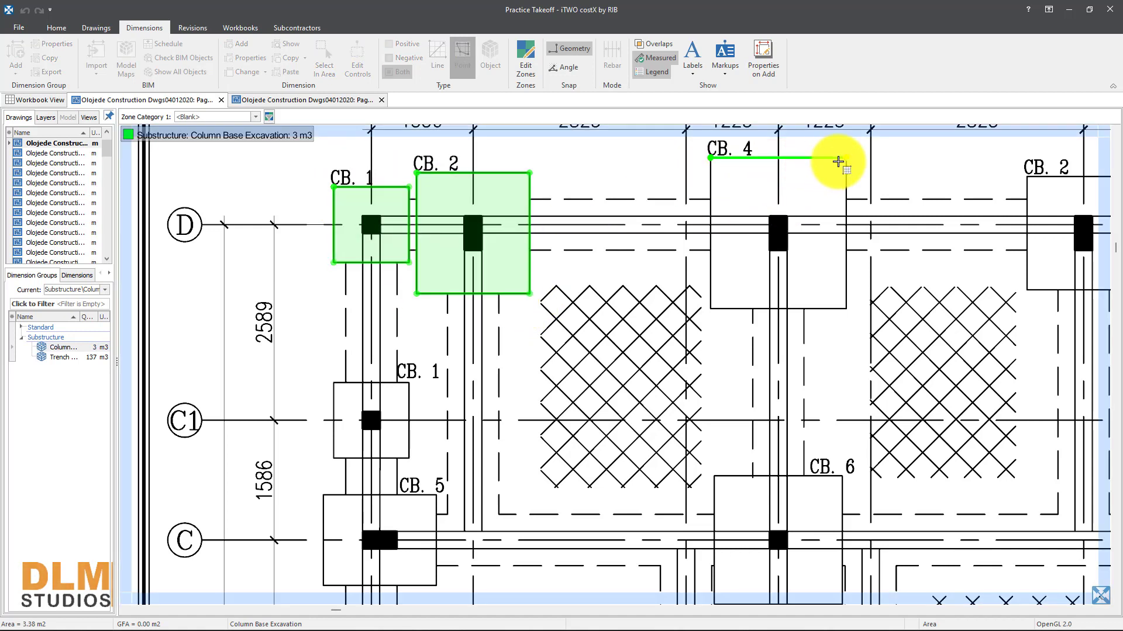
click(846, 309)
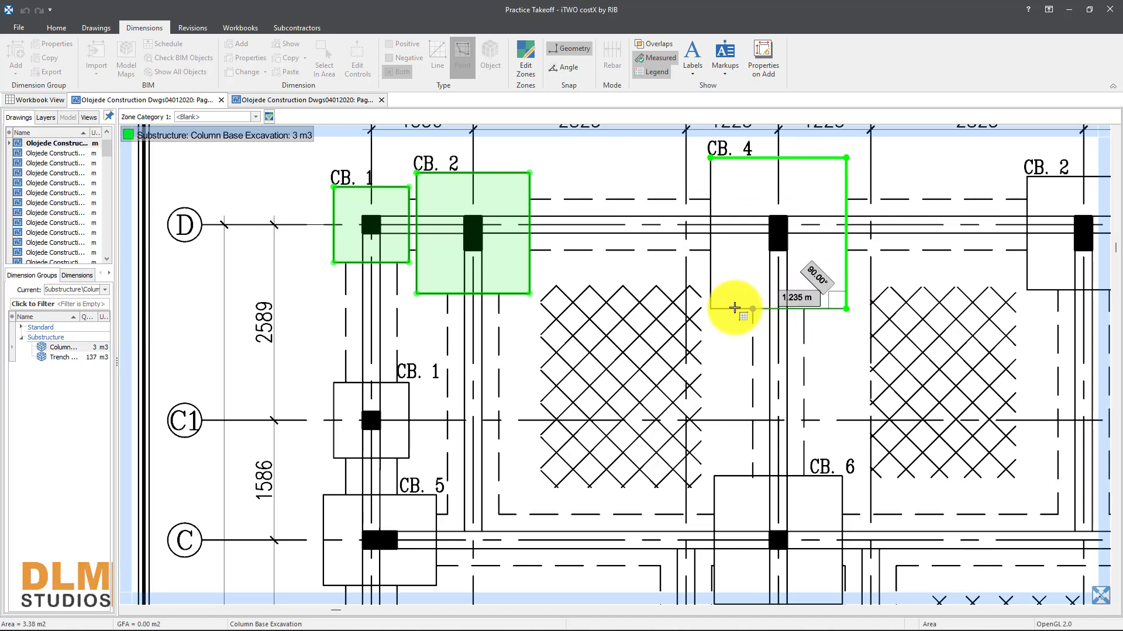
click(710, 309)
click(711, 157)
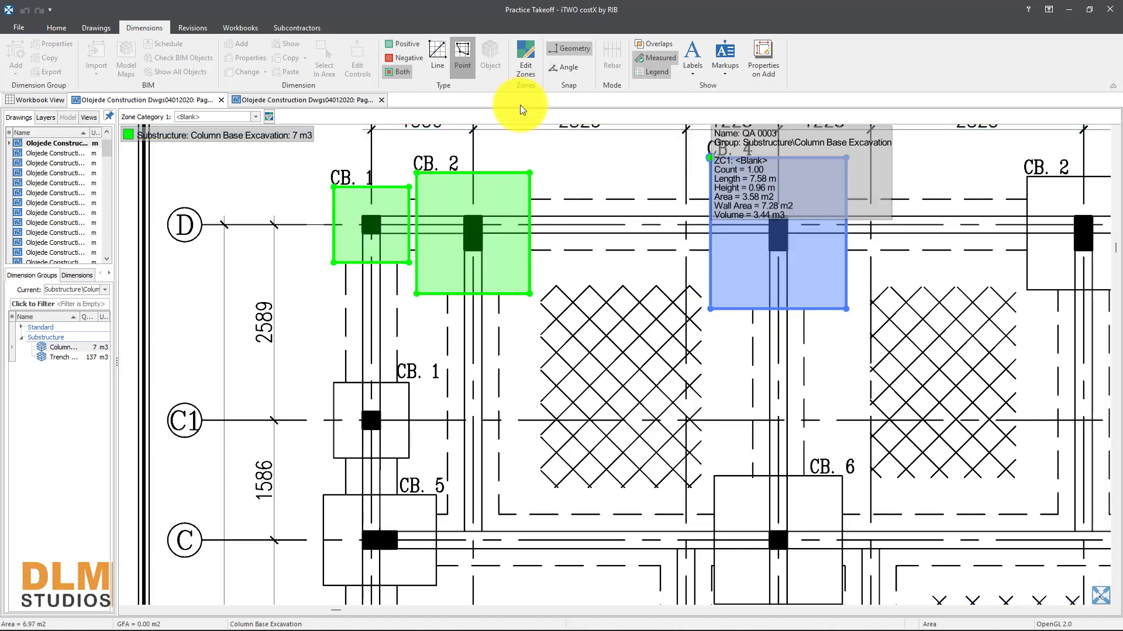
click(469, 81)
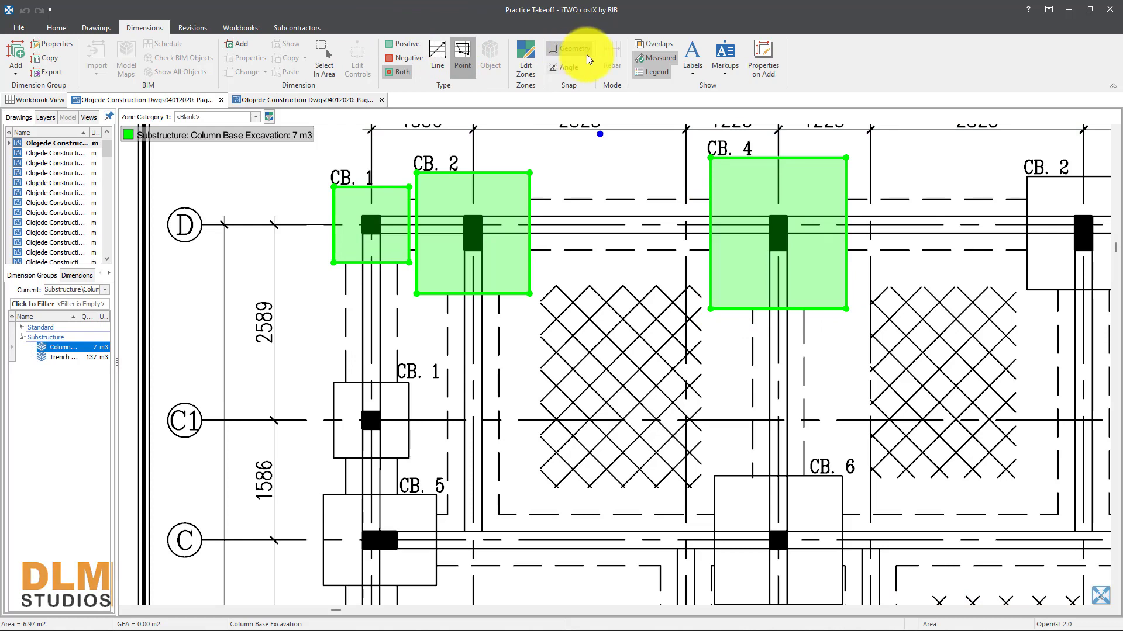
scroll(643, 142, down, 2)
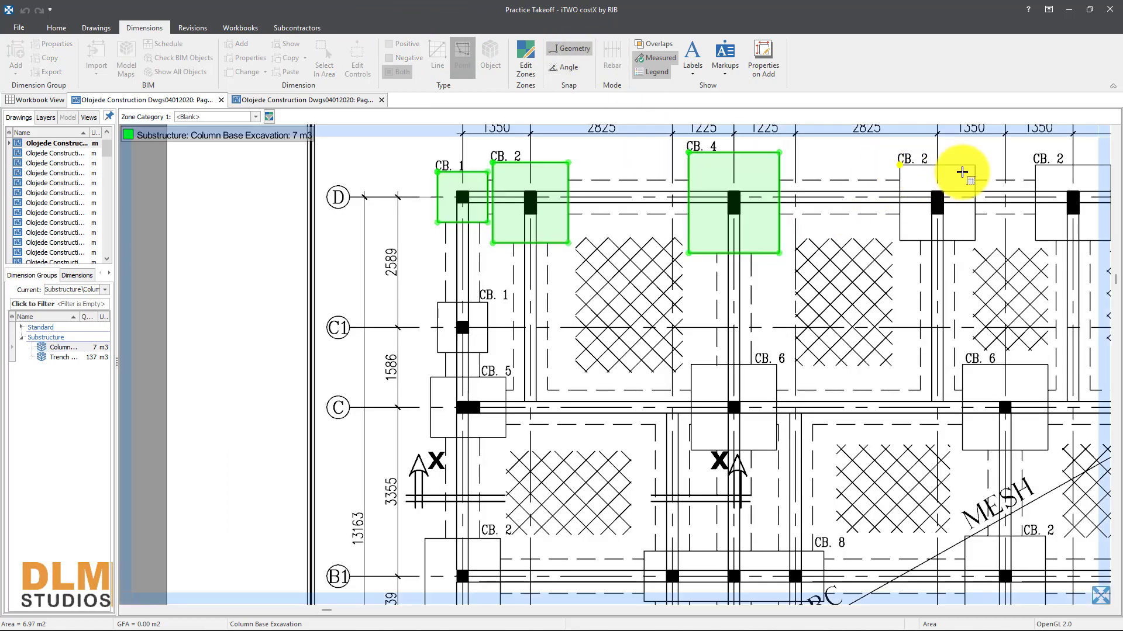
Step: Outline the right-hand CB. 2, CB. 1 and CB. 5 column bases
click(941, 203)
click(797, 231)
click(815, 288)
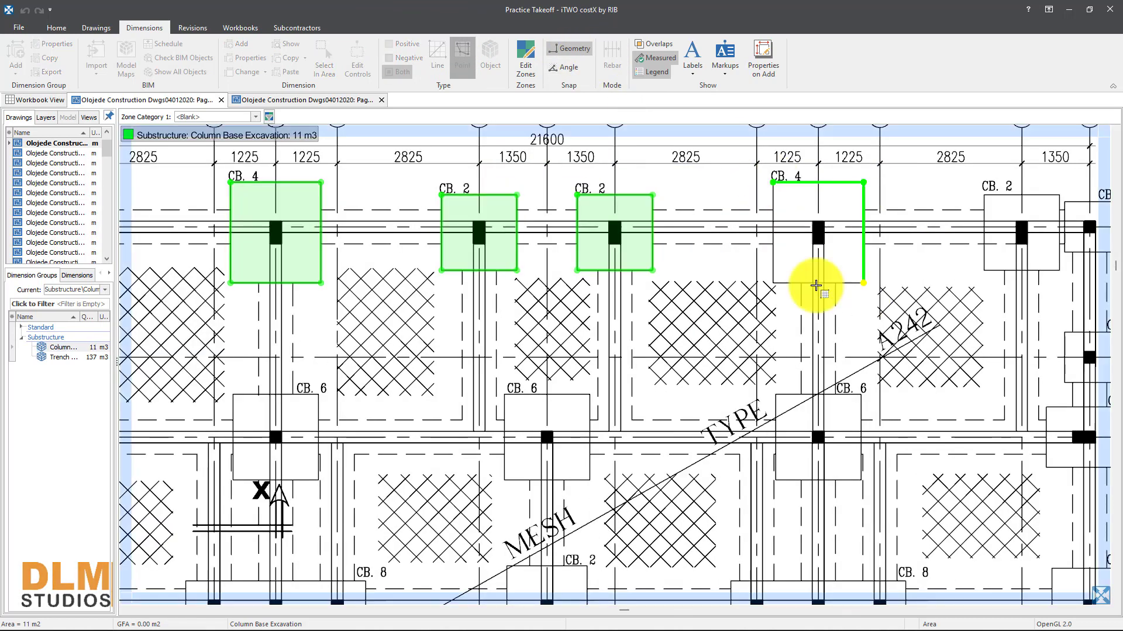
click(865, 201)
click(880, 202)
click(931, 202)
click(931, 253)
click(880, 202)
click(905, 357)
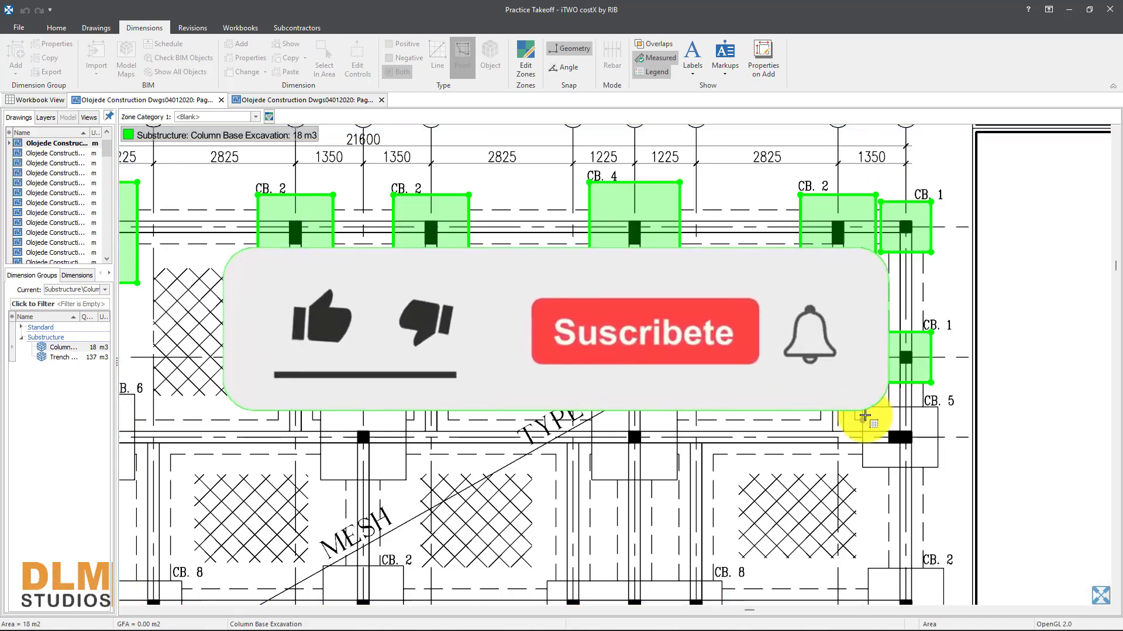
click(877, 433)
click(677, 481)
Step: Outline the left CB. 1 base and the CB. 8 base
click(364, 438)
scroll(363, 438, down, 3)
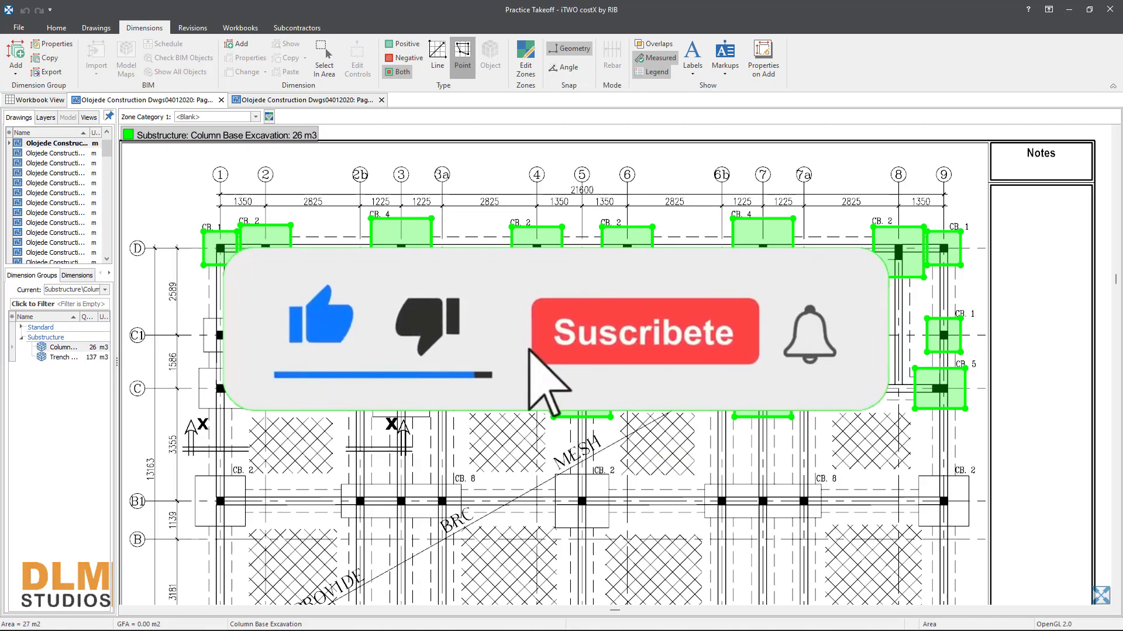
click(203, 352)
scroll(207, 319, up, 3)
scroll(251, 451, down, 3)
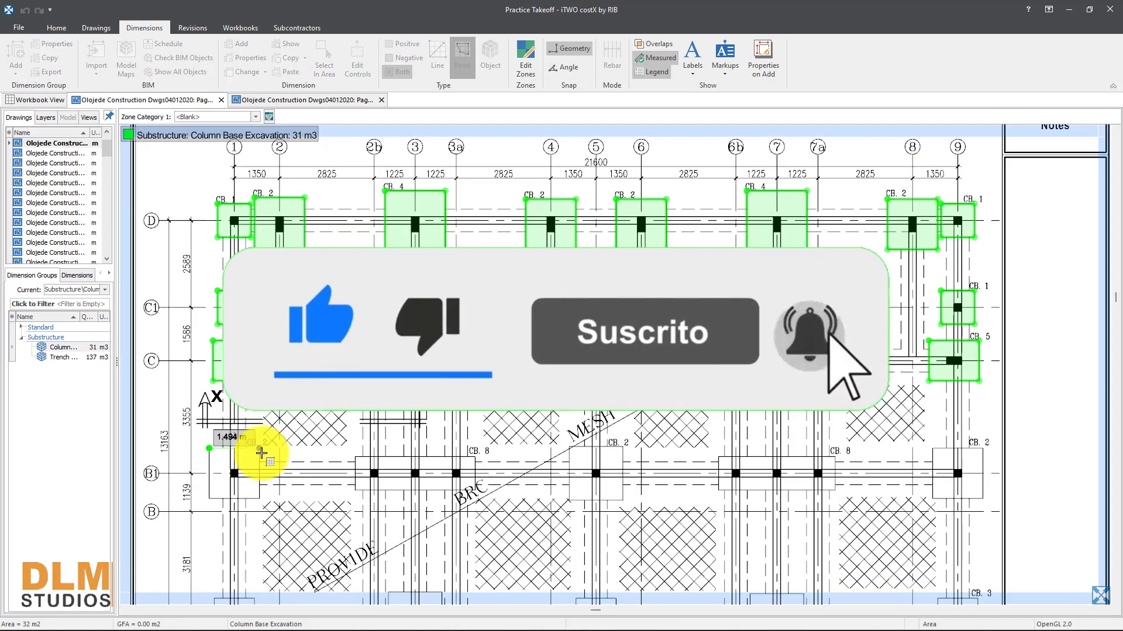
scroll(476, 464, up, 3)
click(473, 462)
click(743, 461)
click(743, 537)
click(474, 537)
scroll(871, 521, down, 3)
scroll(815, 431, down, 2)
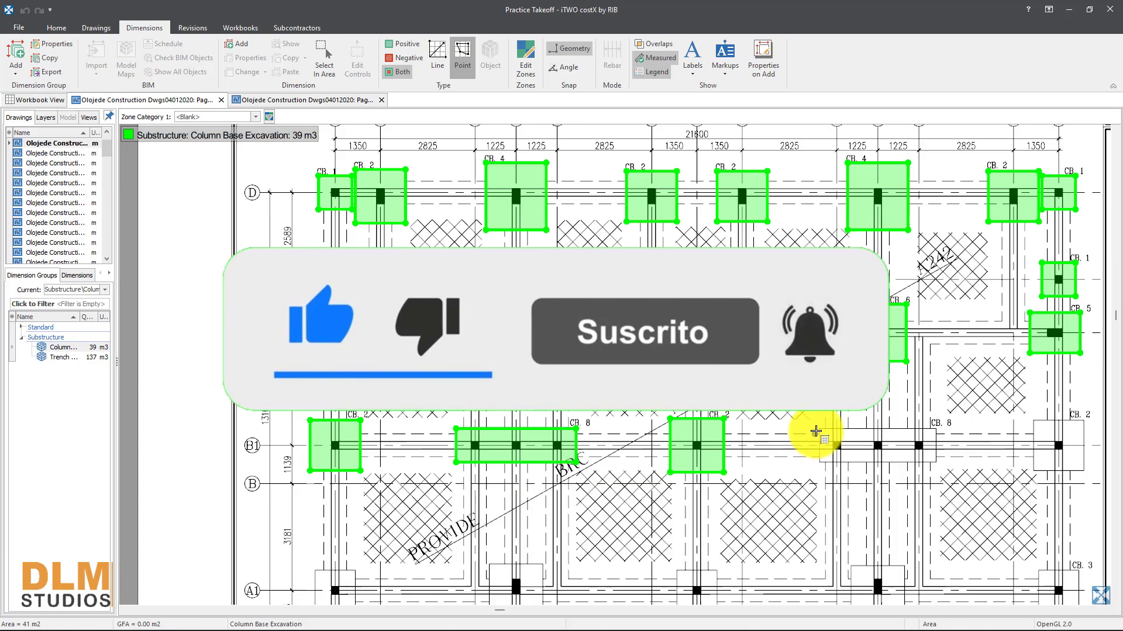
Step: Outline the right CB. 2 base and the CB. 3 base near grid A
click(815, 431)
click(1033, 420)
click(1084, 420)
click(1085, 471)
click(1033, 471)
click(1005, 451)
click(1046, 535)
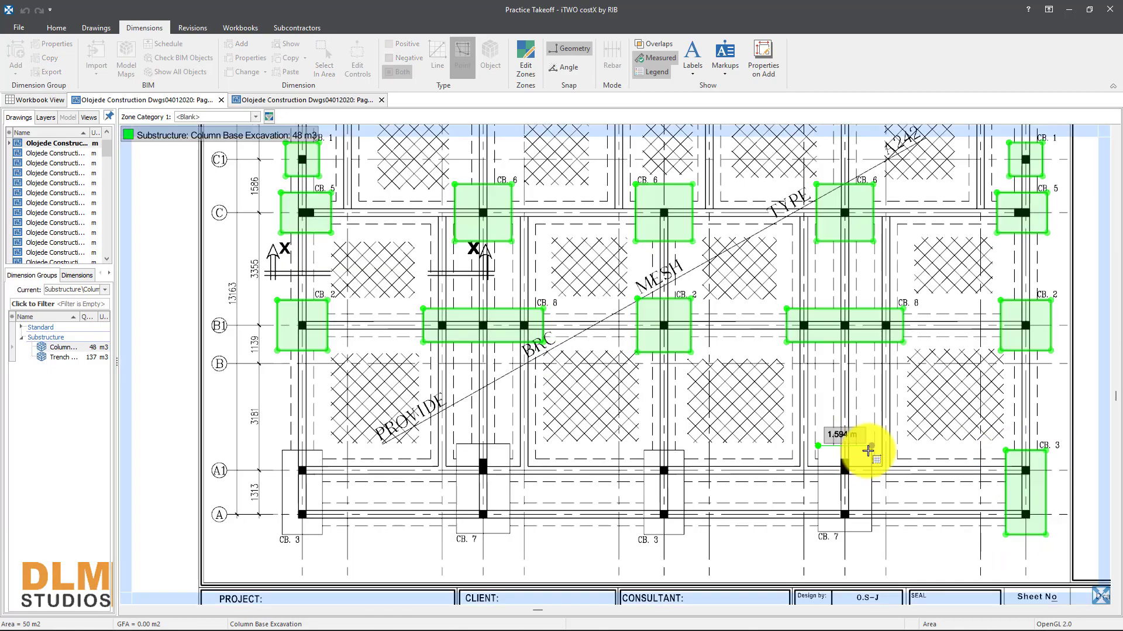
click(818, 446)
Step: Outline the remaining CB. 7 and CB. 3 bases, bringing the total to 58 m3
click(871, 532)
click(684, 450)
click(684, 535)
click(643, 535)
click(643, 450)
click(457, 445)
click(509, 444)
click(509, 533)
click(456, 533)
click(282, 450)
click(321, 534)
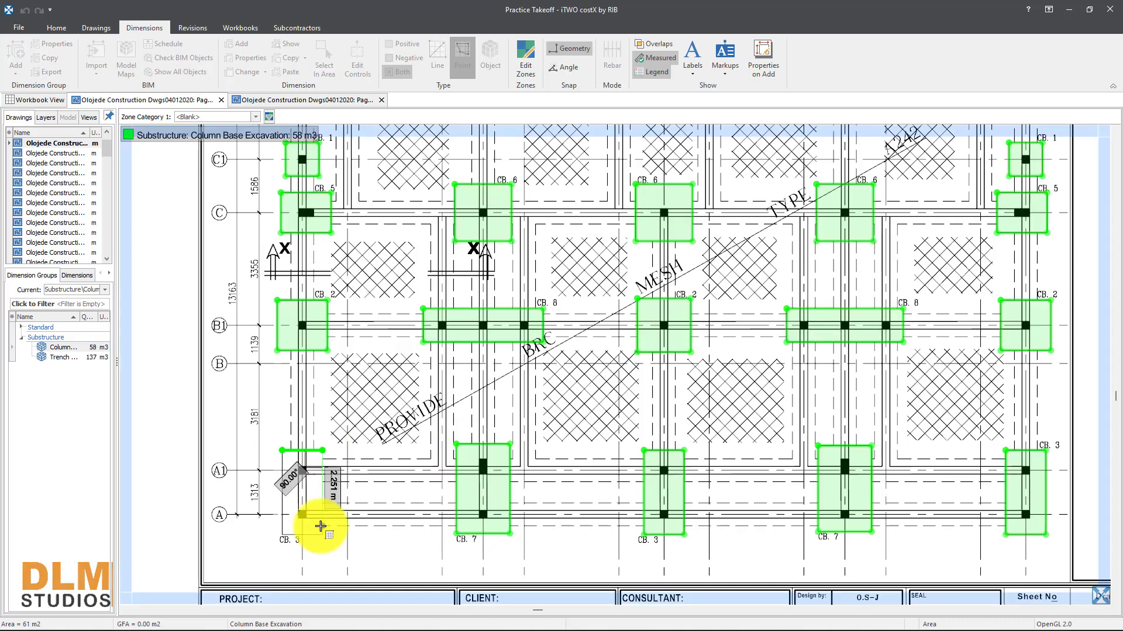
scroll(284, 467, down, 4)
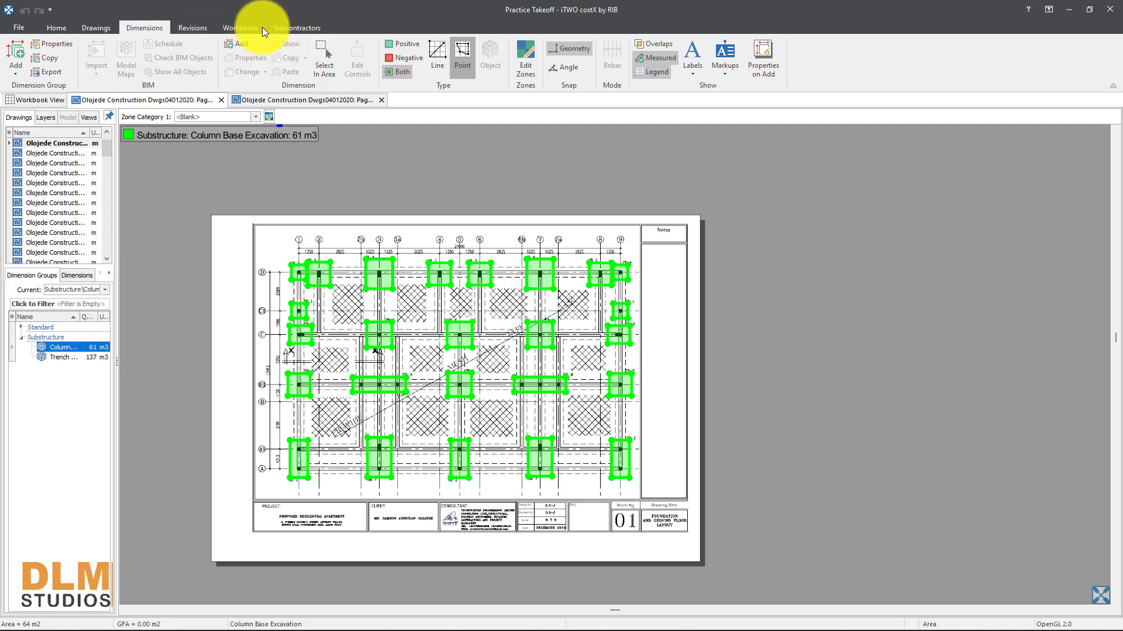
Step: Go to the Workbooks tab to show the still-empty Workbook View
click(228, 25)
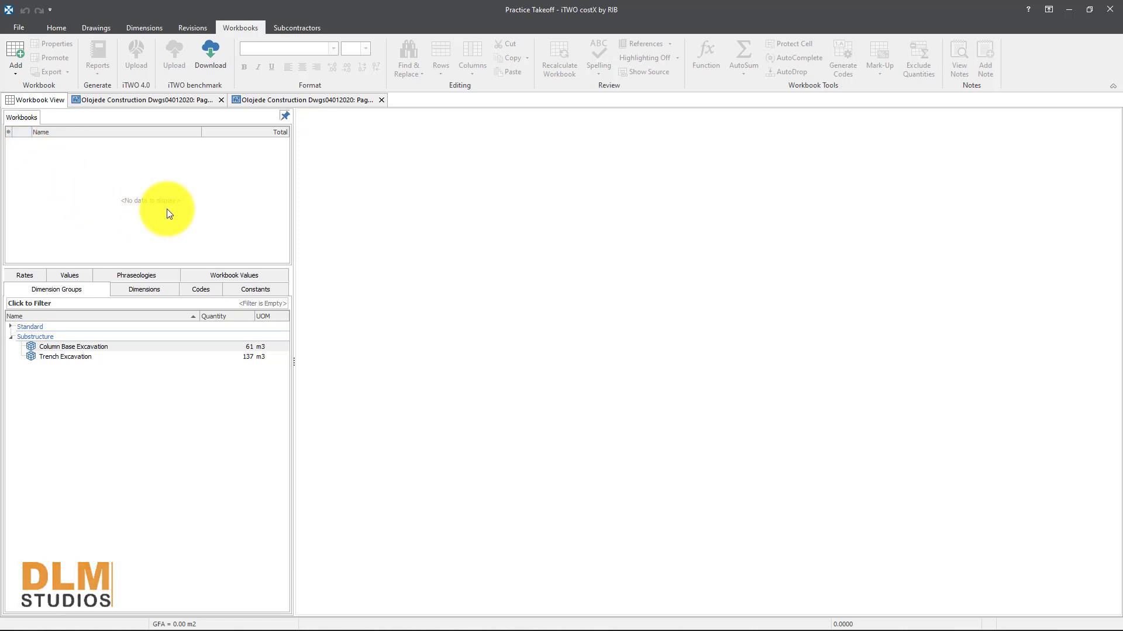
Step: Add a workbook named 'Complete Trench Bill of Quantites' using the My Complete Rate library
click(18, 73)
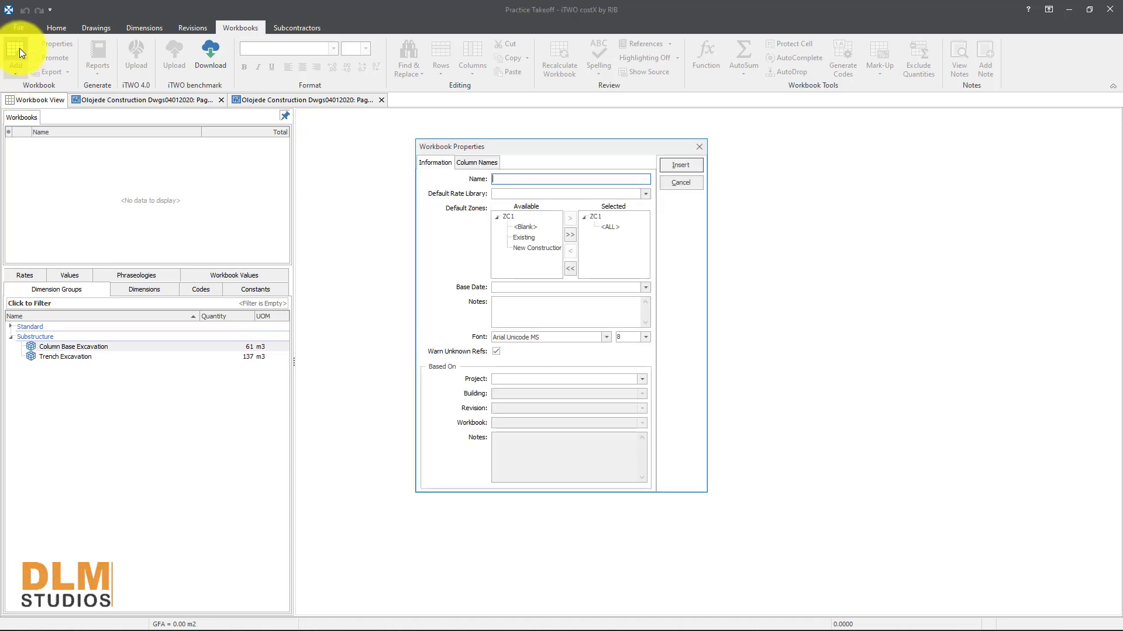
text(C)
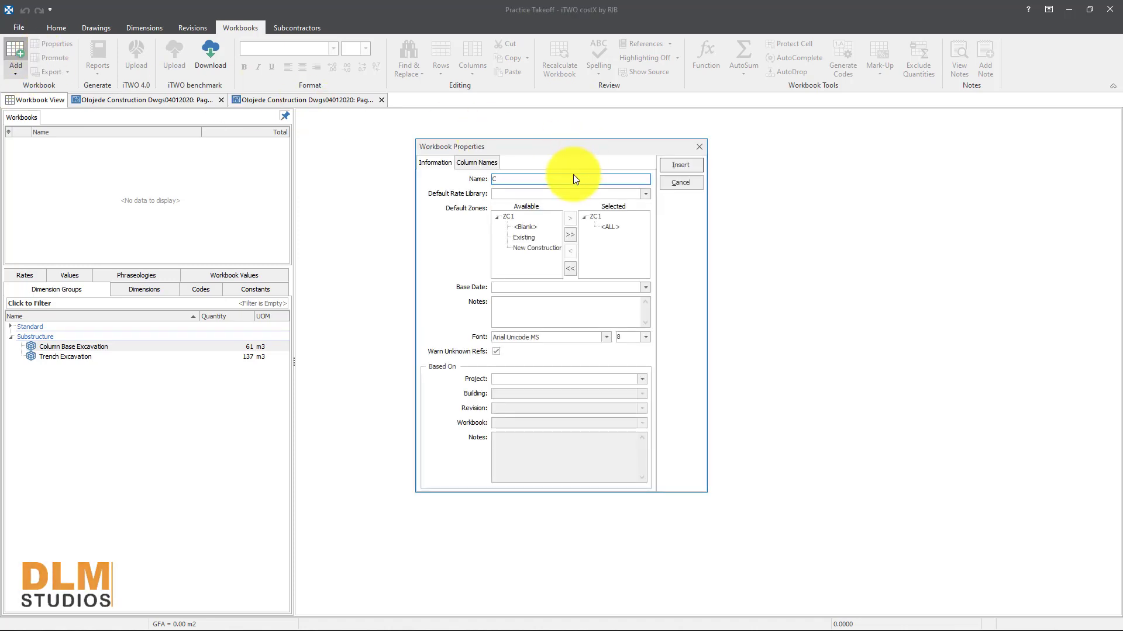
text(omplete Trench Bill of Quantites)
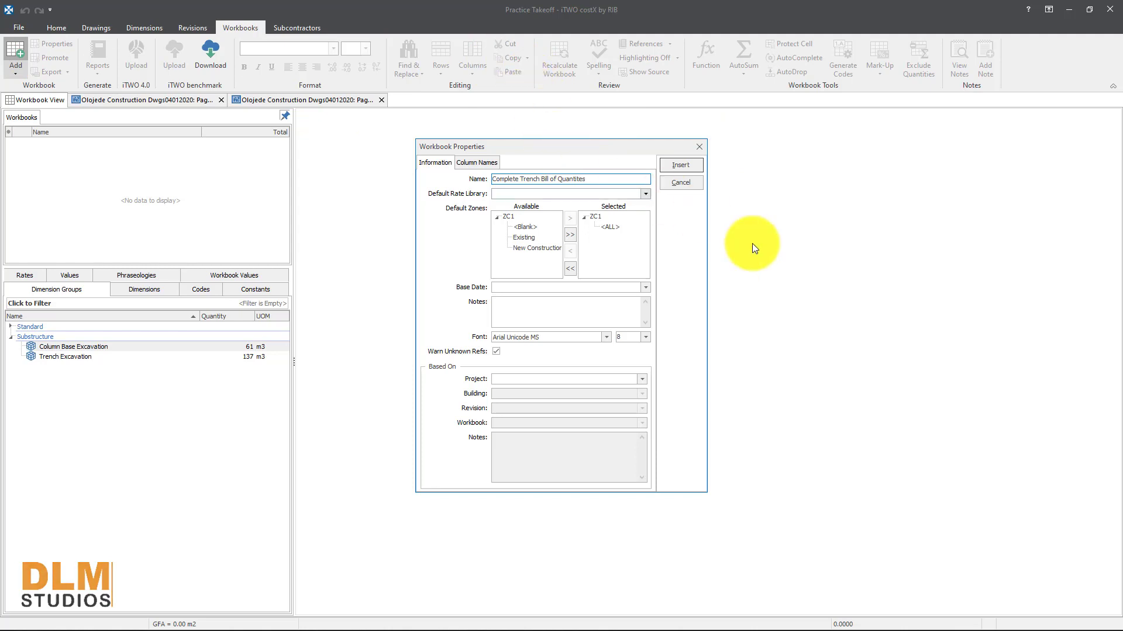
click(645, 195)
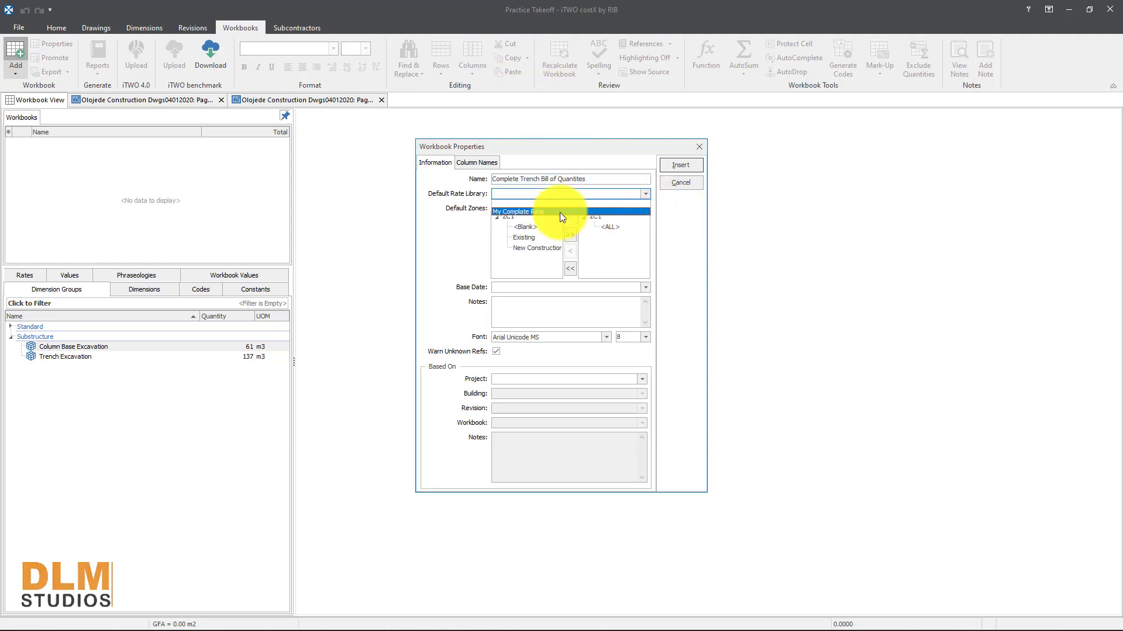
click(528, 213)
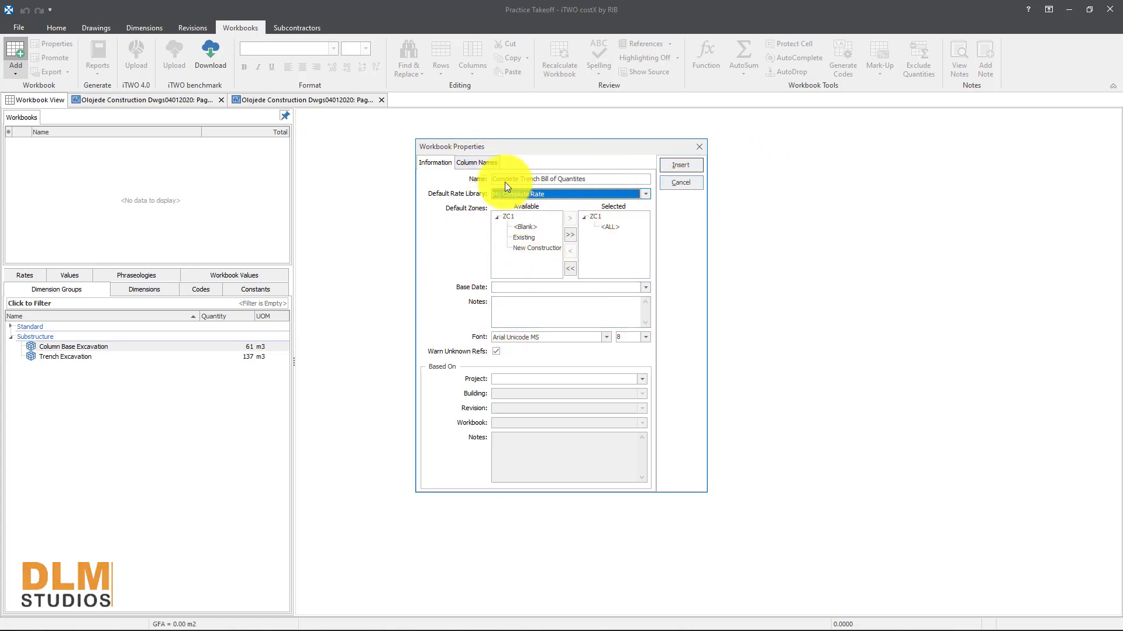
click(495, 164)
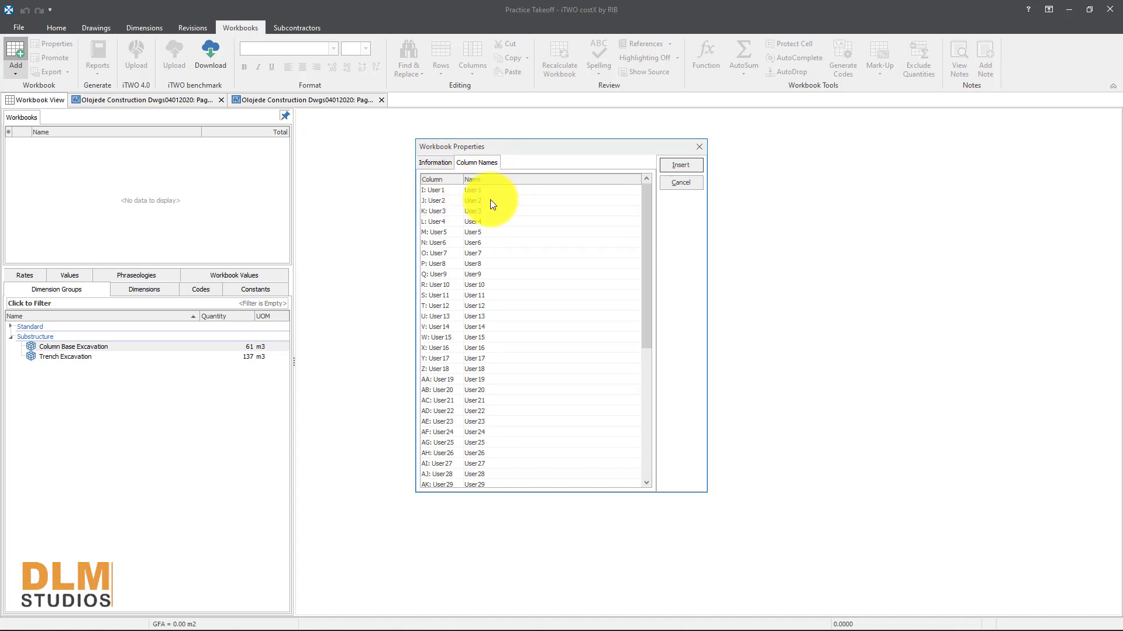
key(ctrl+Tab)
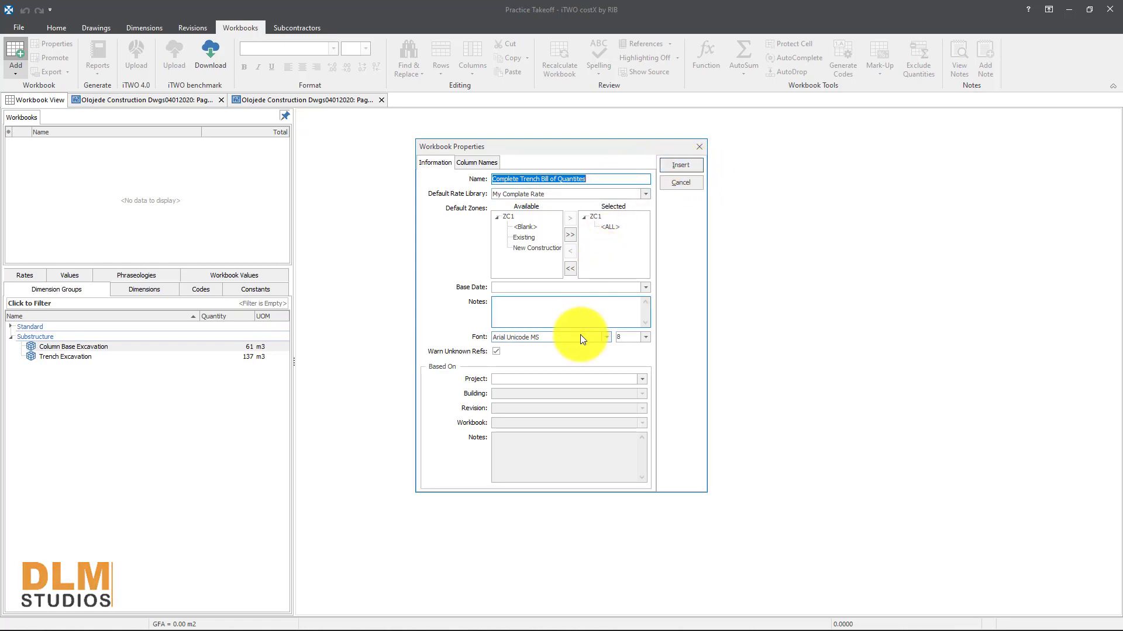
Step: Set the workbook font to Century Gothic with a font size, then insert it
click(606, 339)
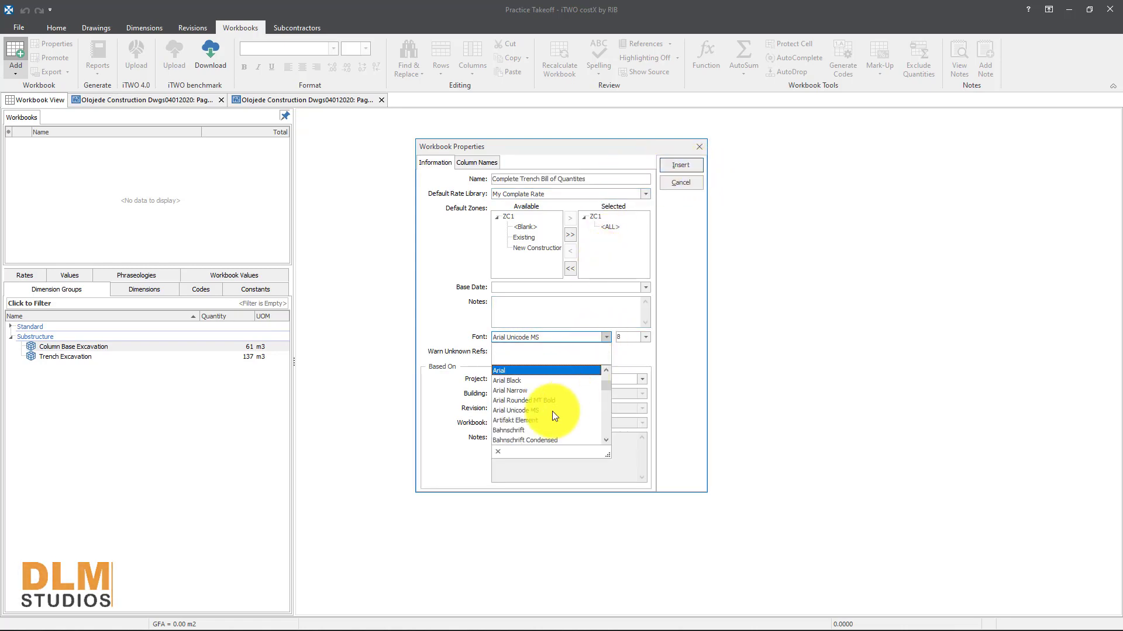
scroll(550, 413, down, 2)
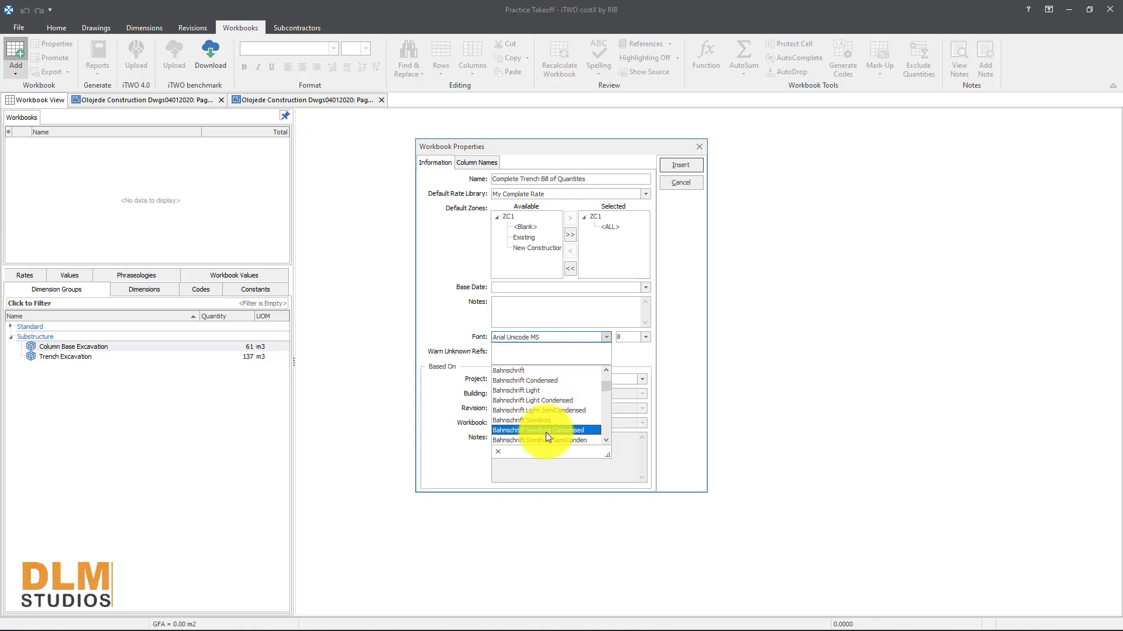
text(Calibri)
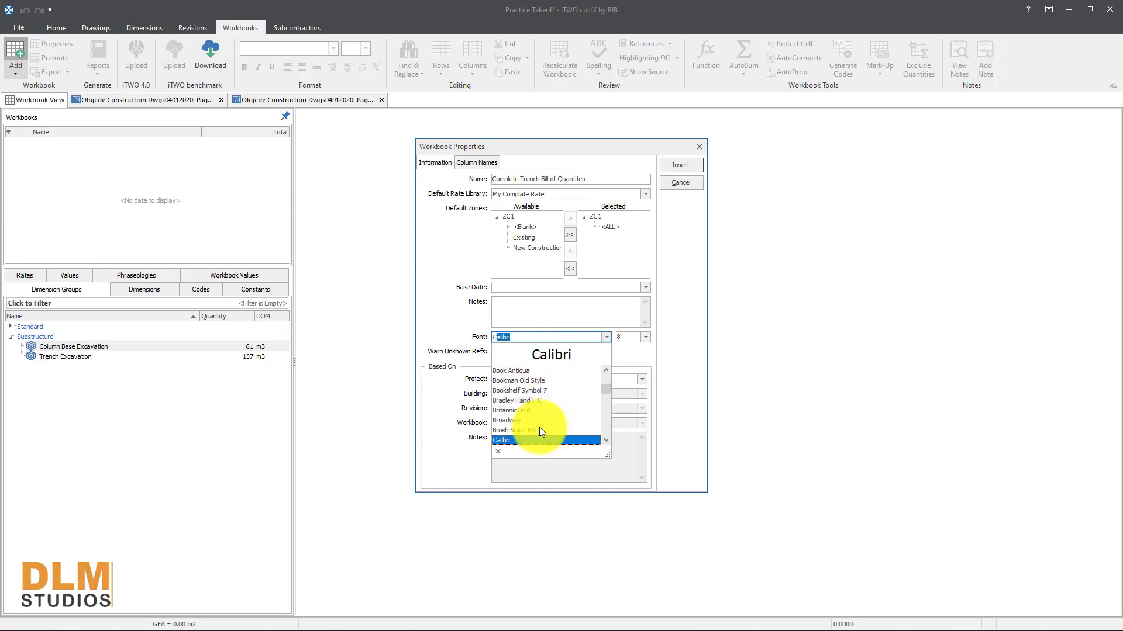
scroll(536, 422, down, 3)
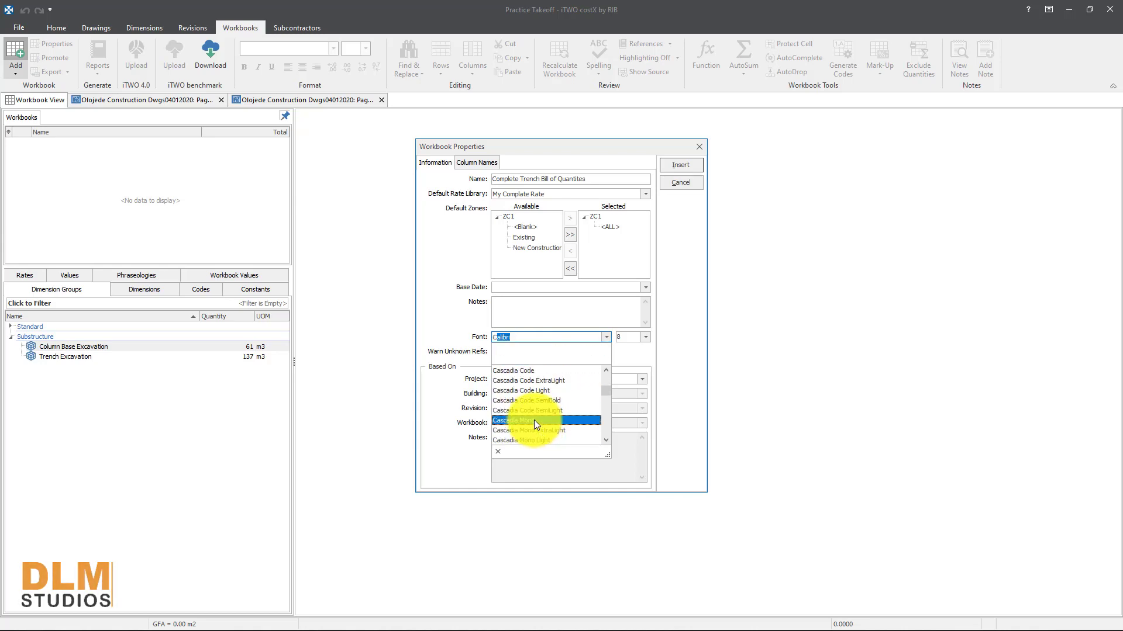
scroll(549, 416, down, 1)
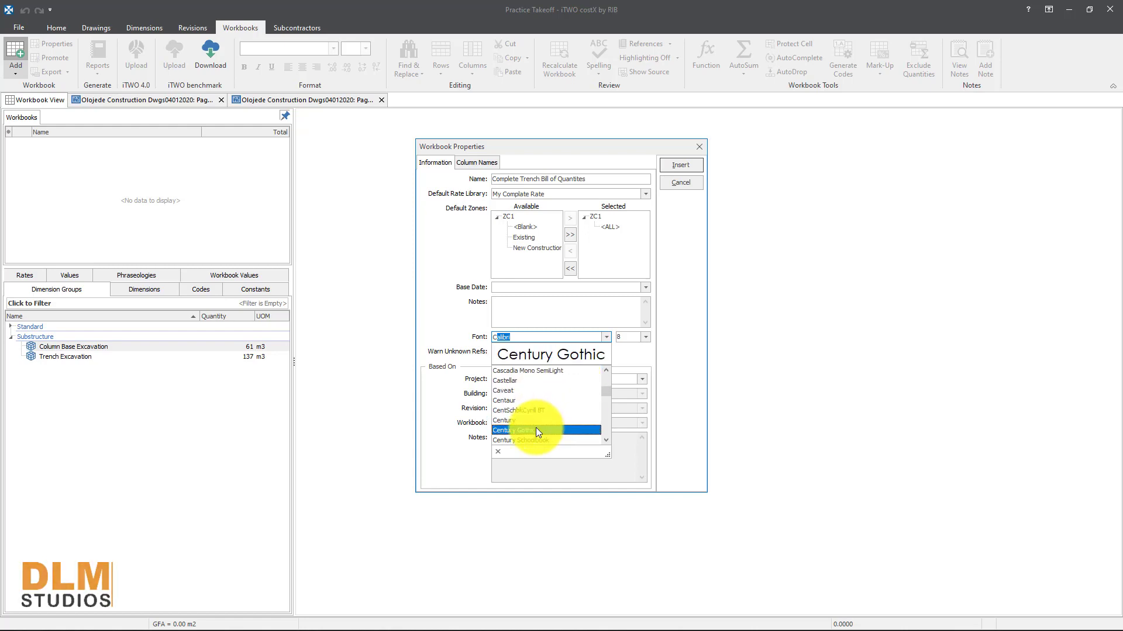
click(536, 427)
click(645, 338)
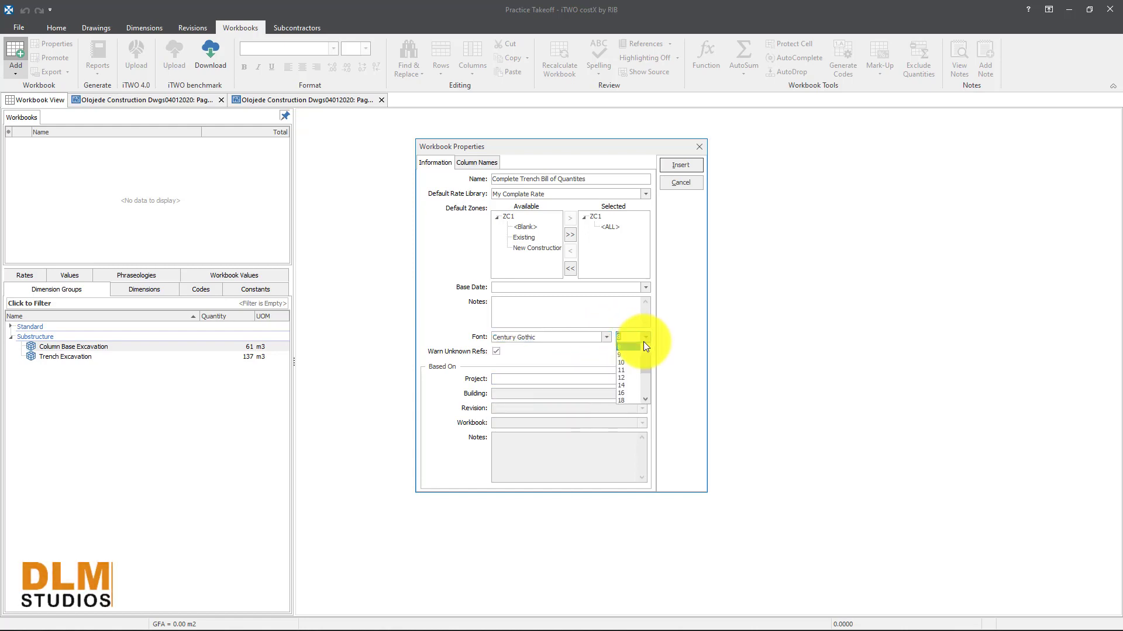
click(628, 377)
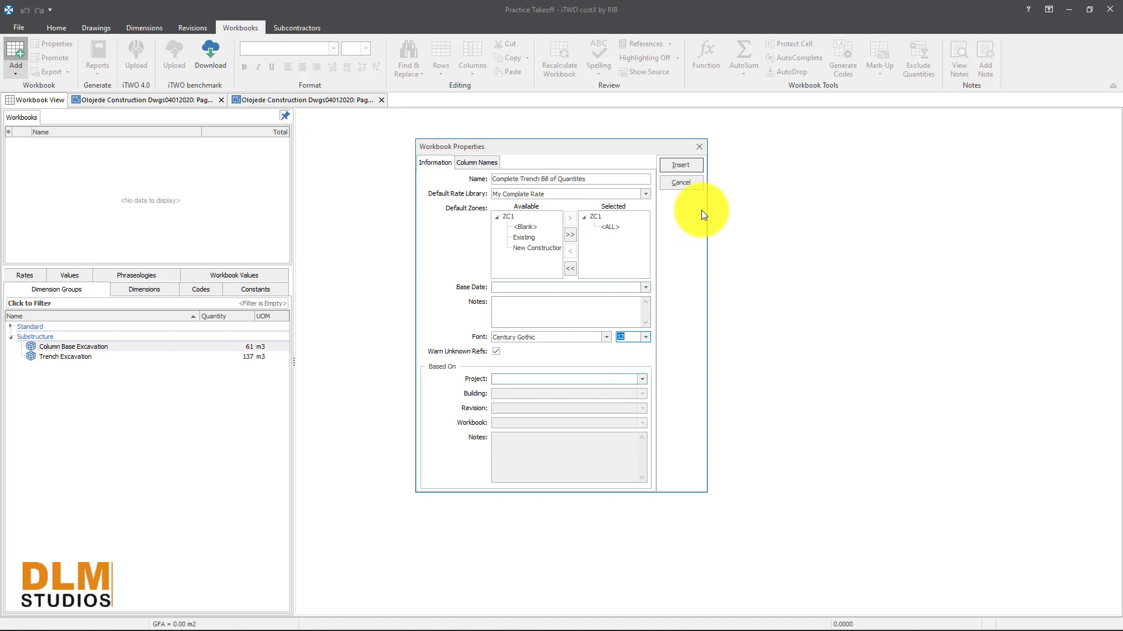
click(685, 168)
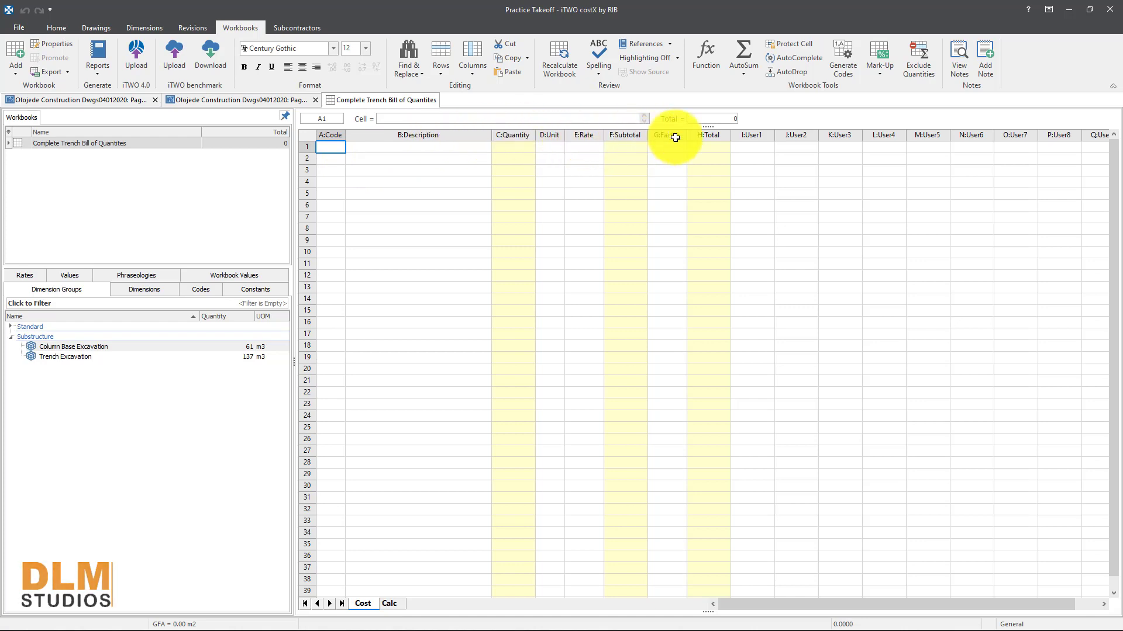
Step: Link Column Base Excavation (61 m3) into row 2 and Trench Excavation (137 m3) into row 3
click(666, 181)
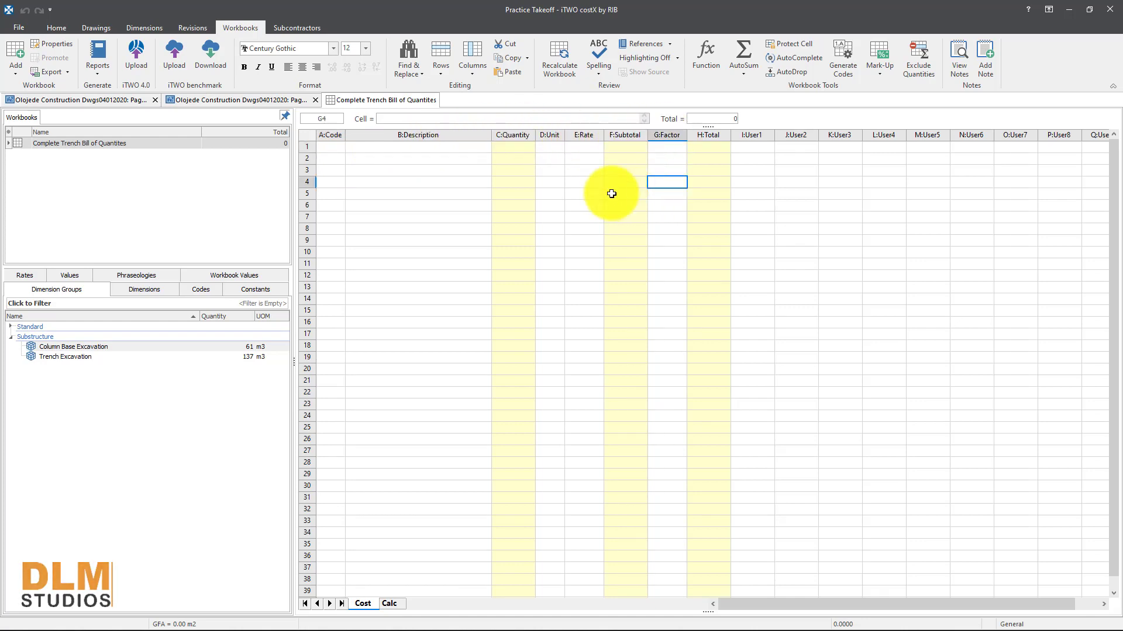
click(430, 206)
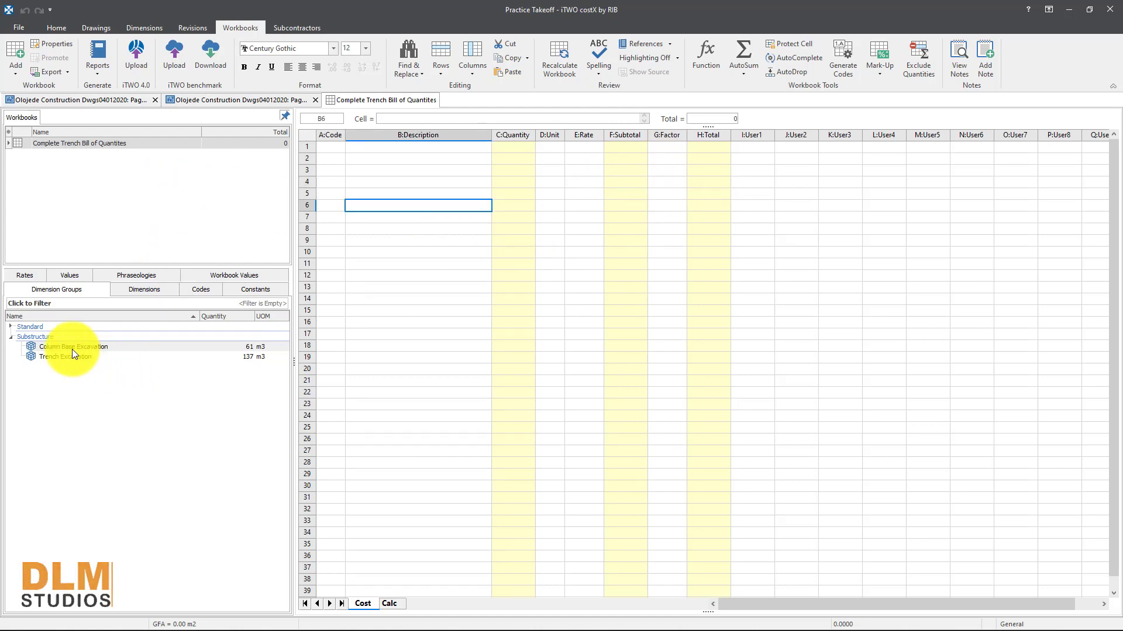
mouse_move(72, 349)
drag(72, 349, 400, 158)
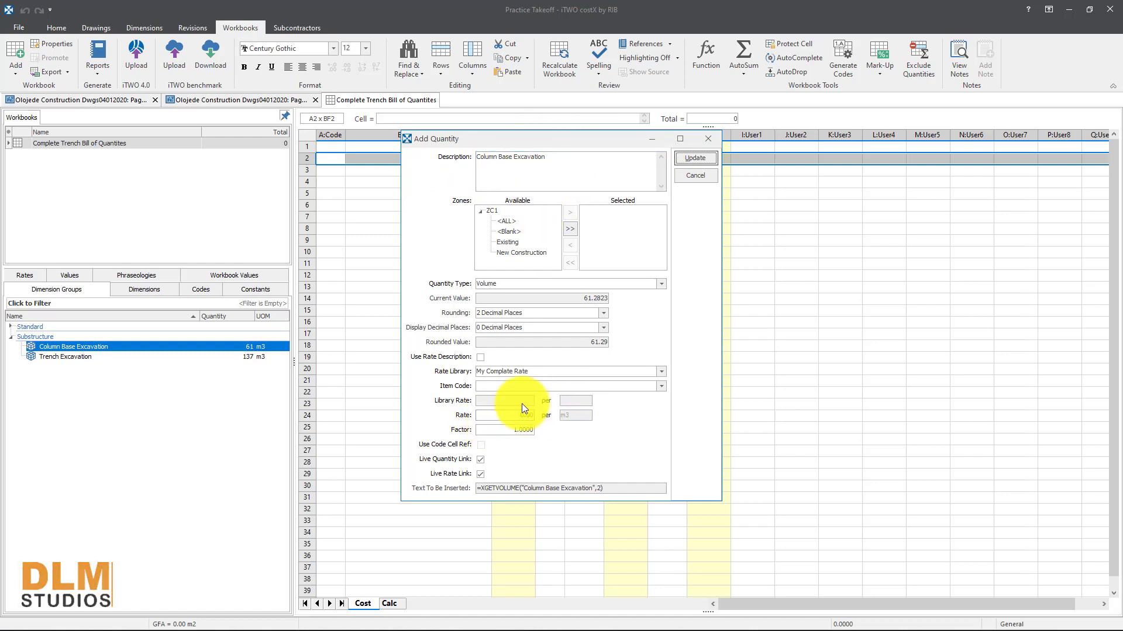
click(695, 158)
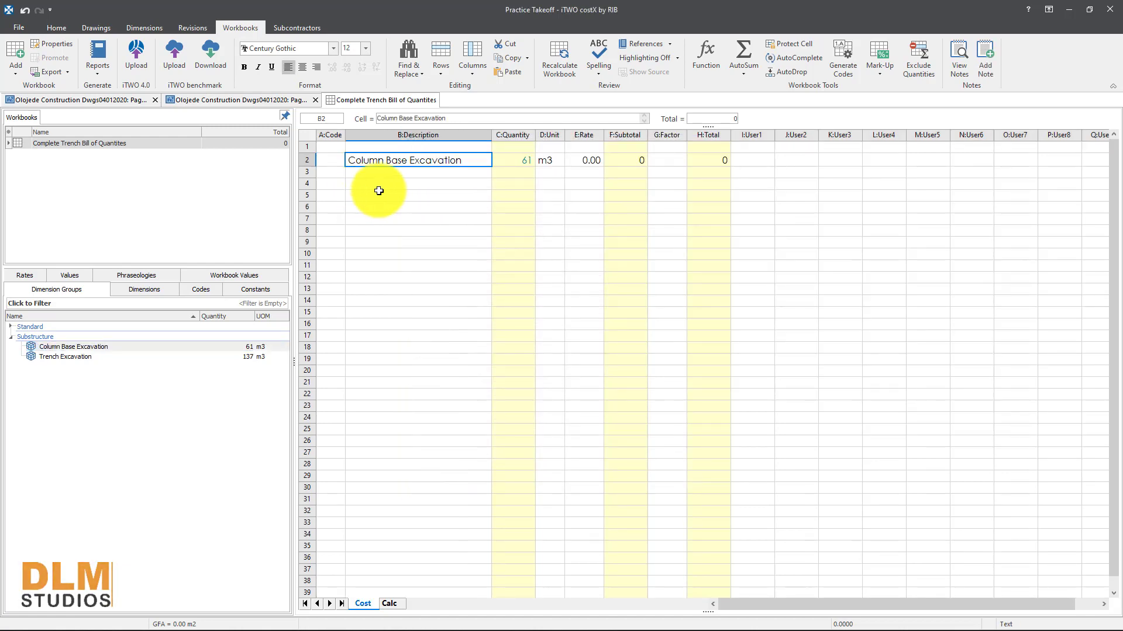
drag(89, 360, 416, 171)
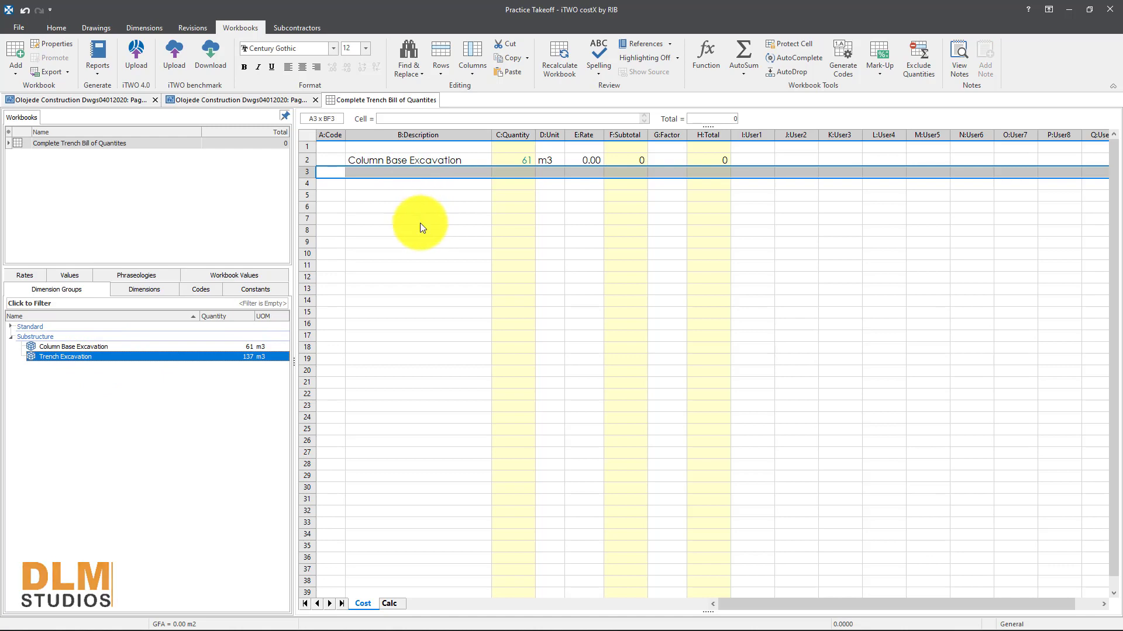
click(695, 160)
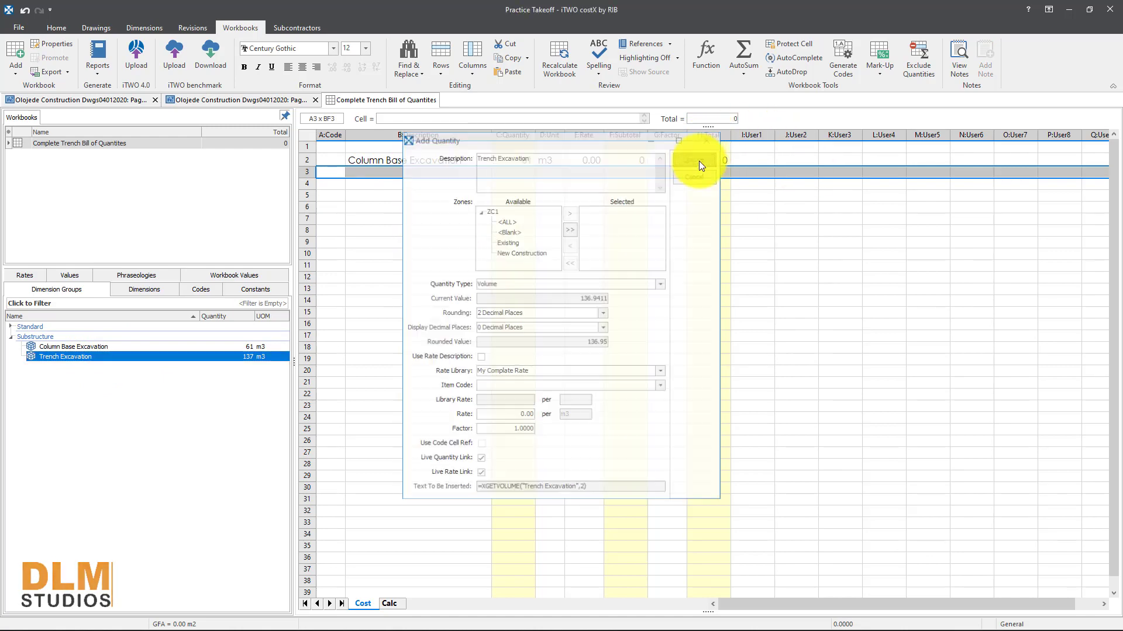
Step: Select the Column Base Excavation rate cell and show the Rates list
click(519, 251)
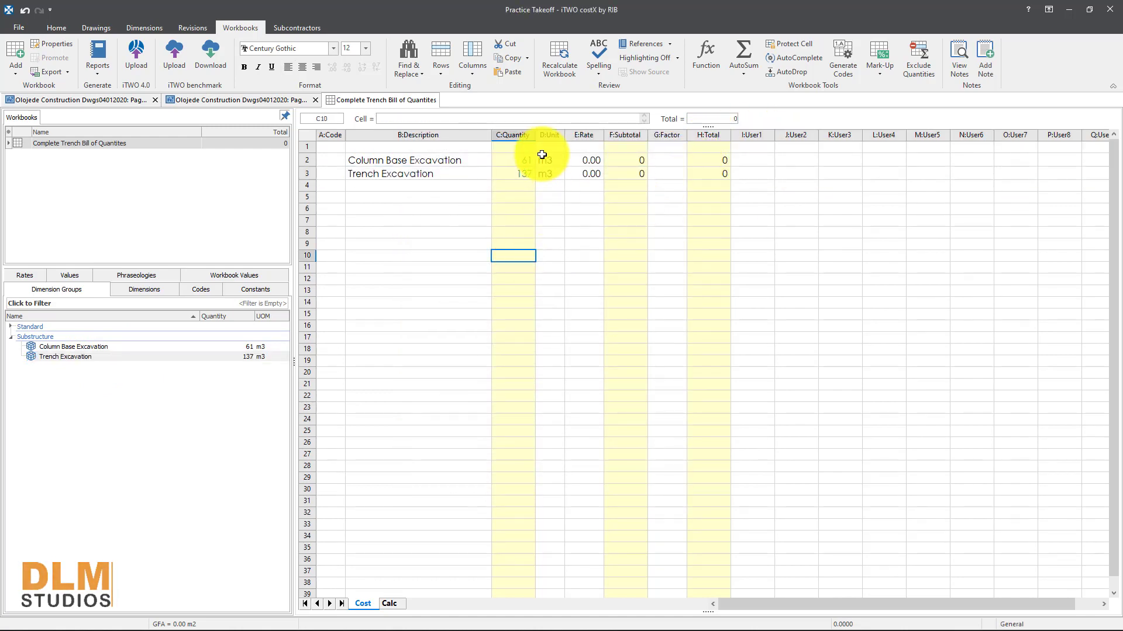
click(584, 161)
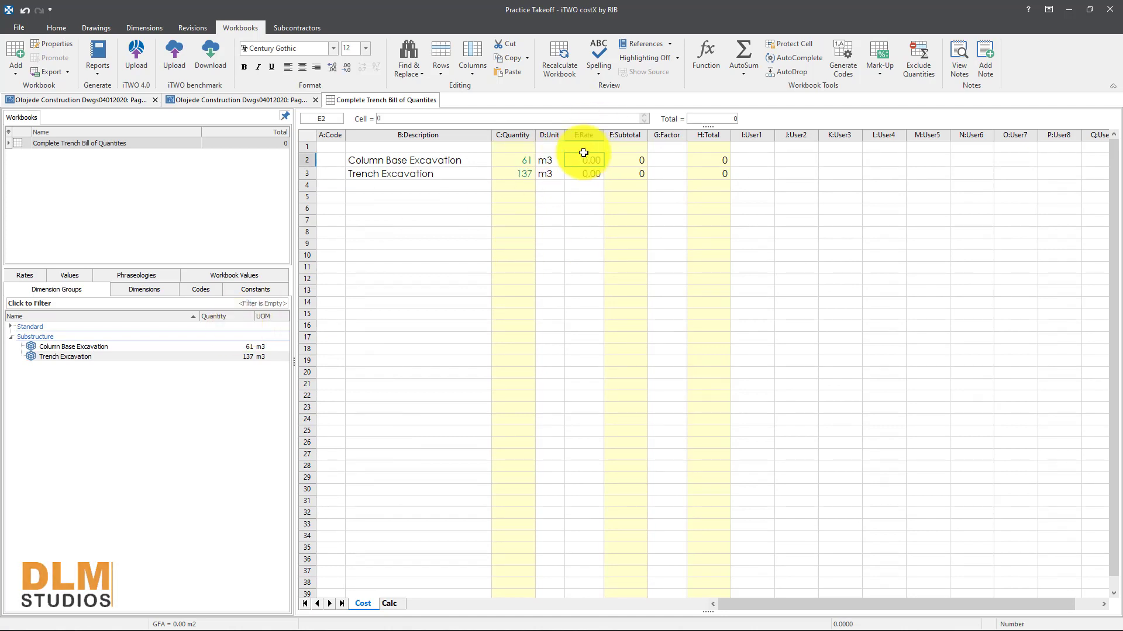
click(37, 274)
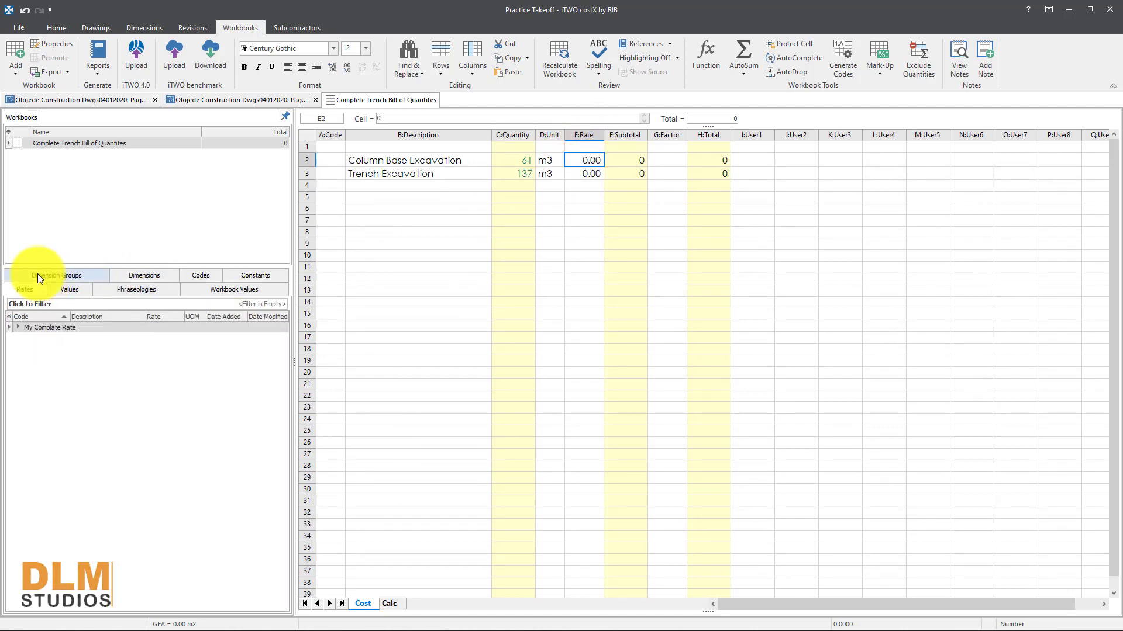
Step: Expand My Complate Rate > Substructure and inspect the Bulk Excavation rate details
click(16, 325)
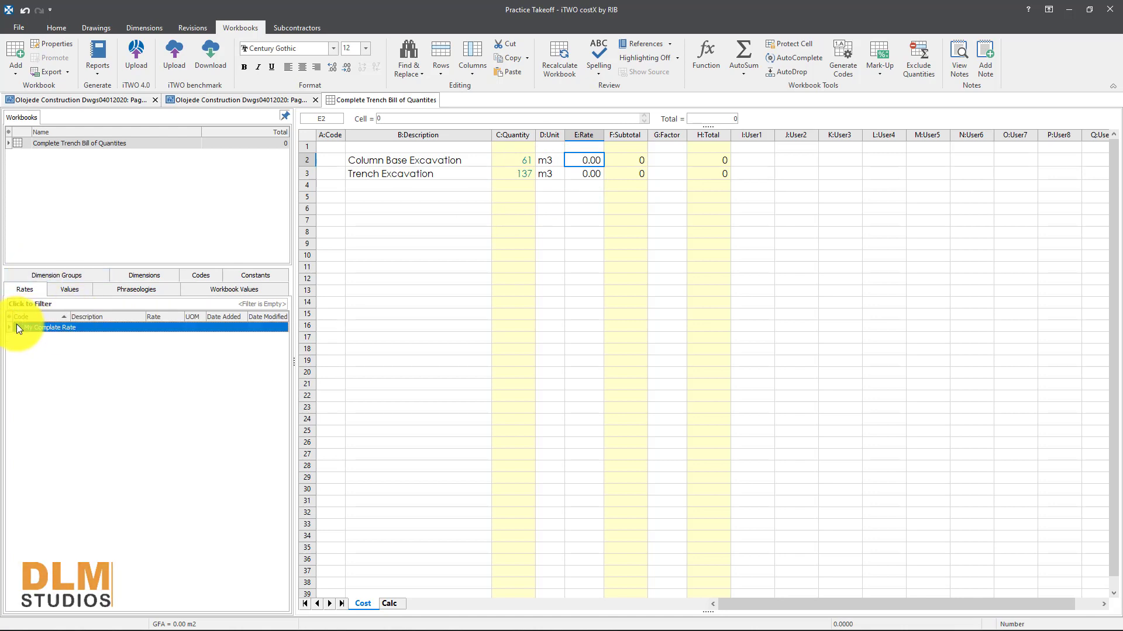
double_click(17, 328)
click(30, 338)
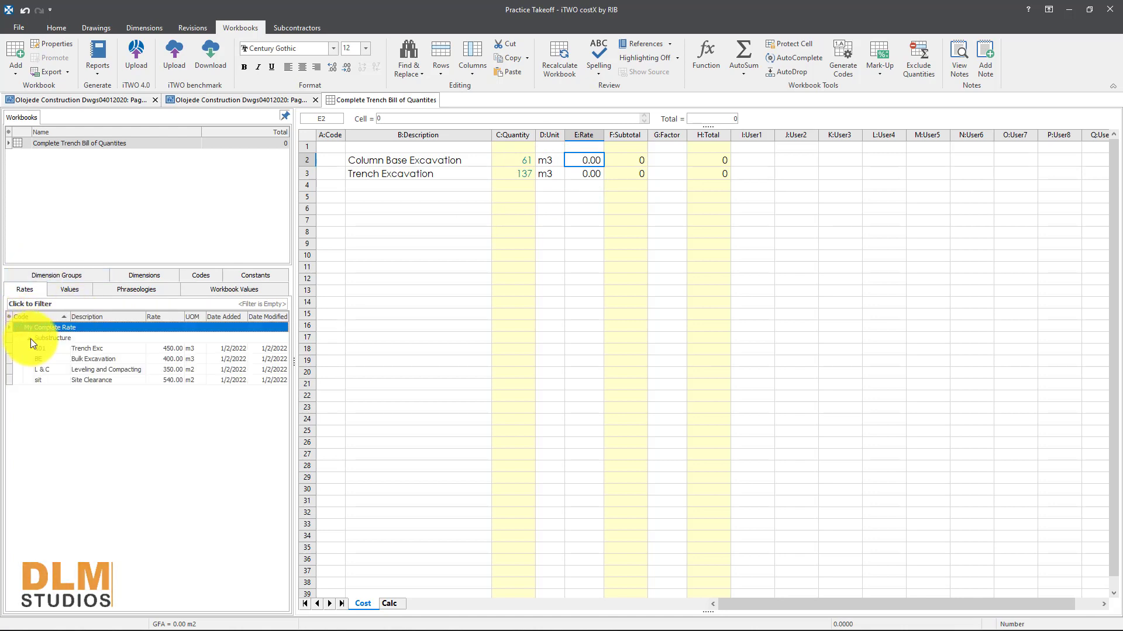
click(106, 349)
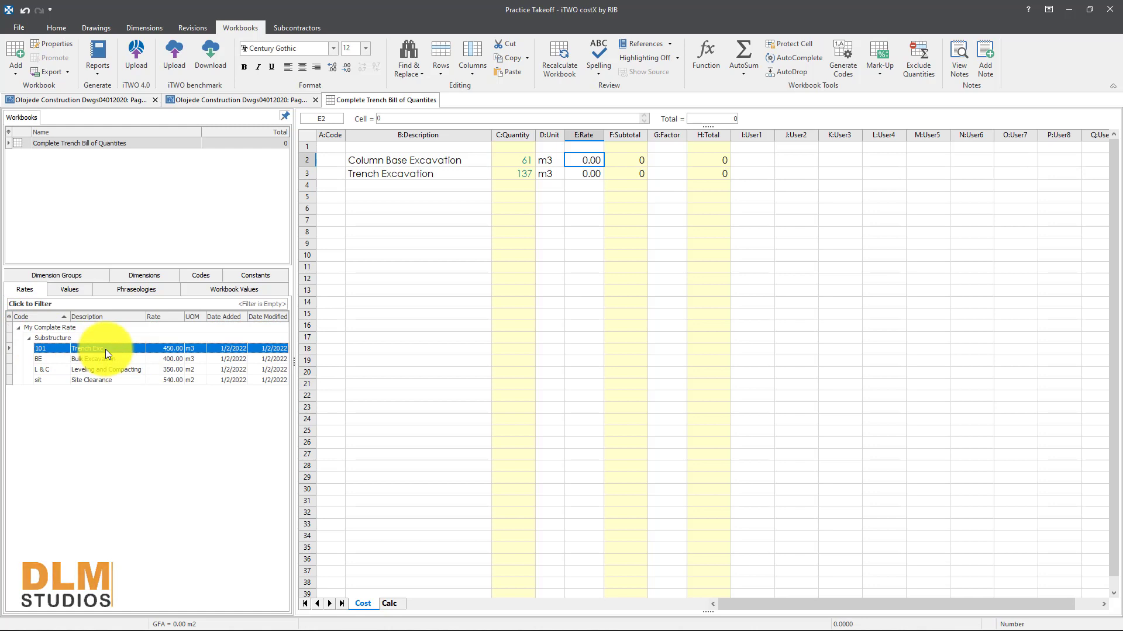
click(113, 357)
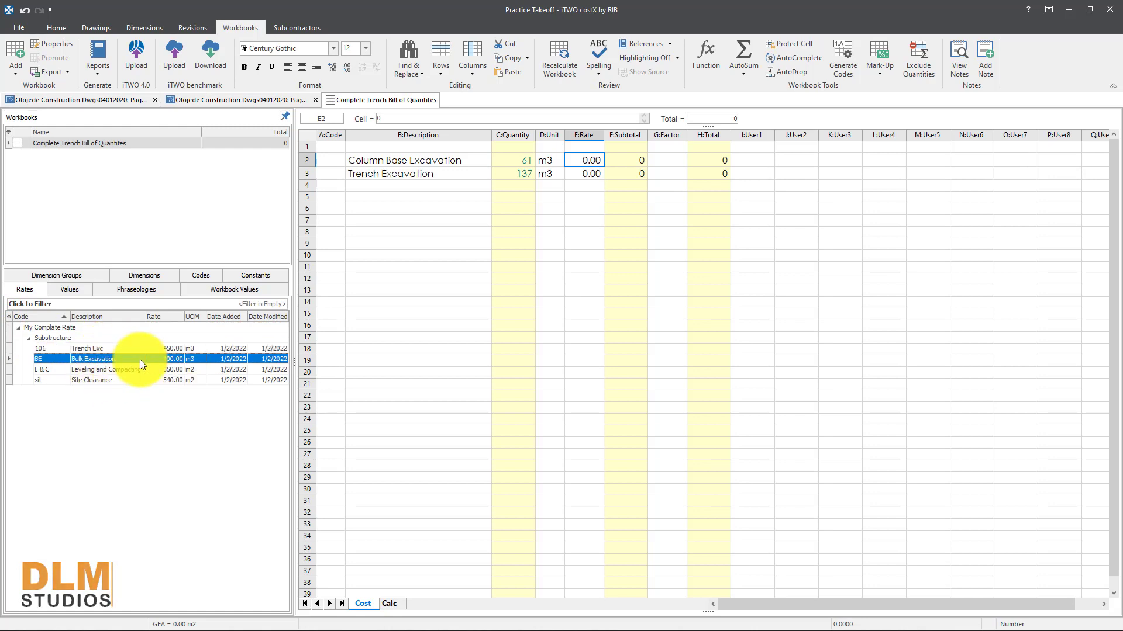
double_click(139, 359)
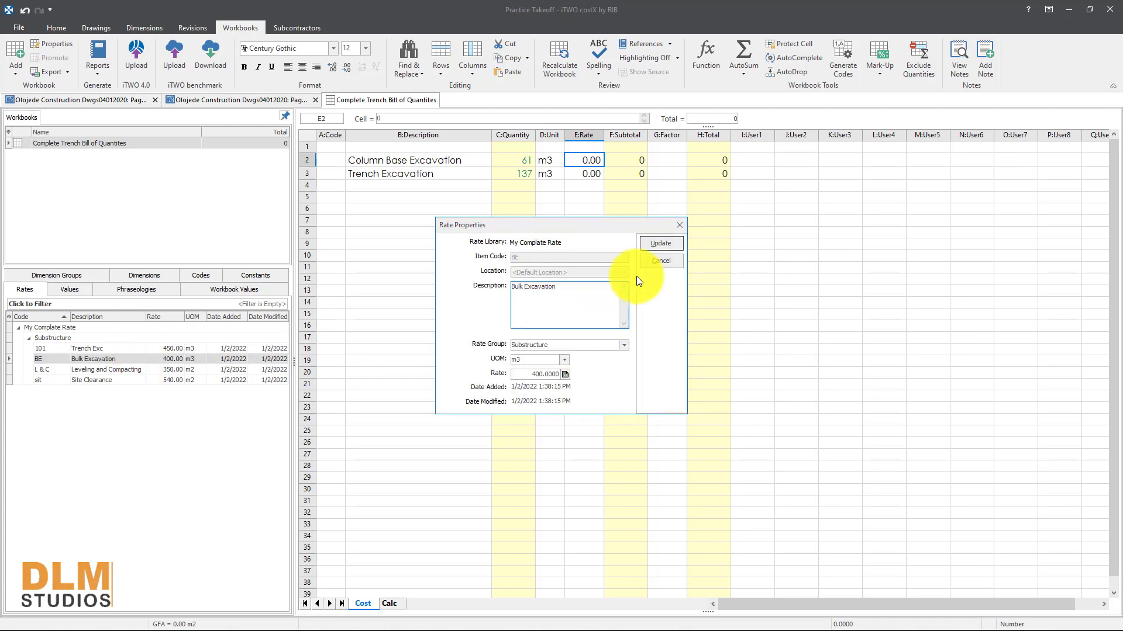
click(658, 243)
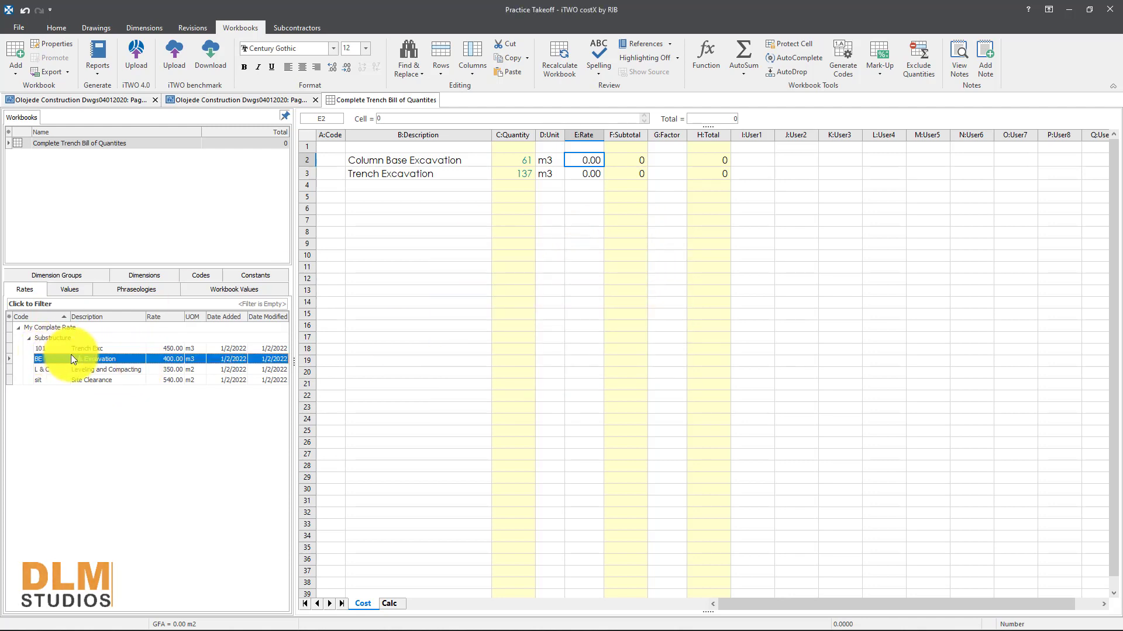
Step: Link the 400.00 Bulk Excavation rate into E2 and the 450.00 Trench Exc rate into E3
drag(93, 358, 587, 163)
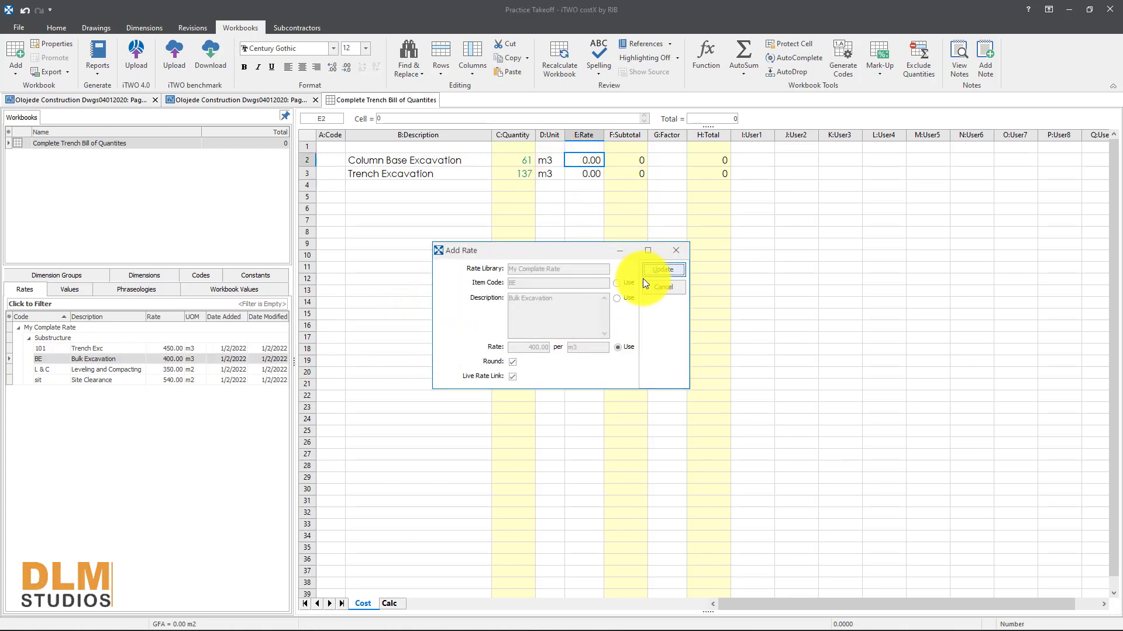
click(662, 270)
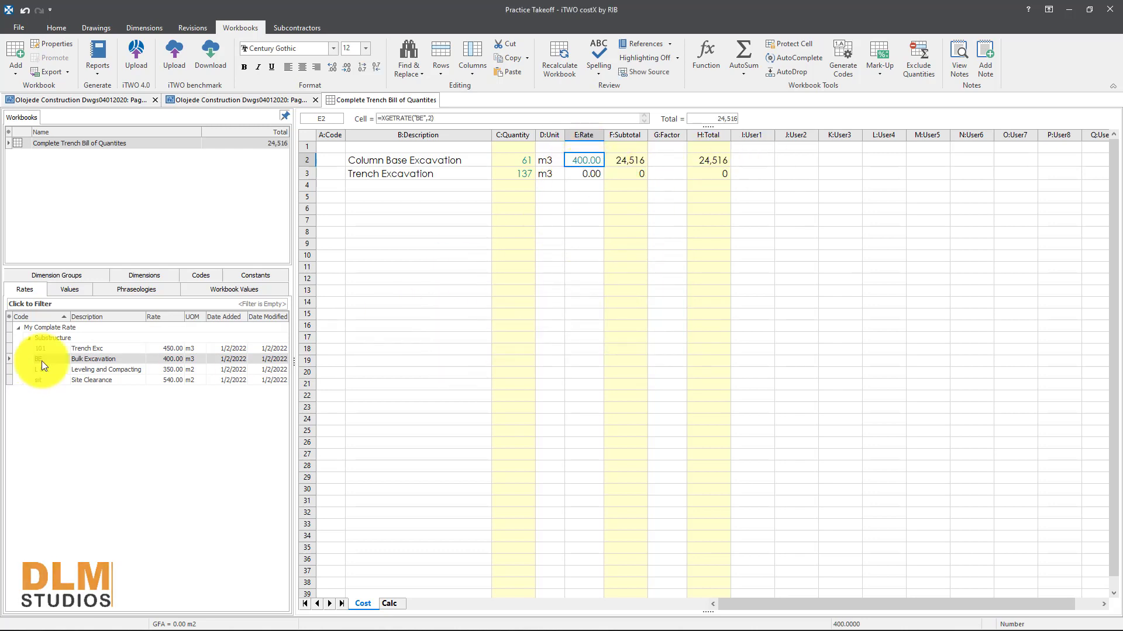
drag(125, 352, 583, 173)
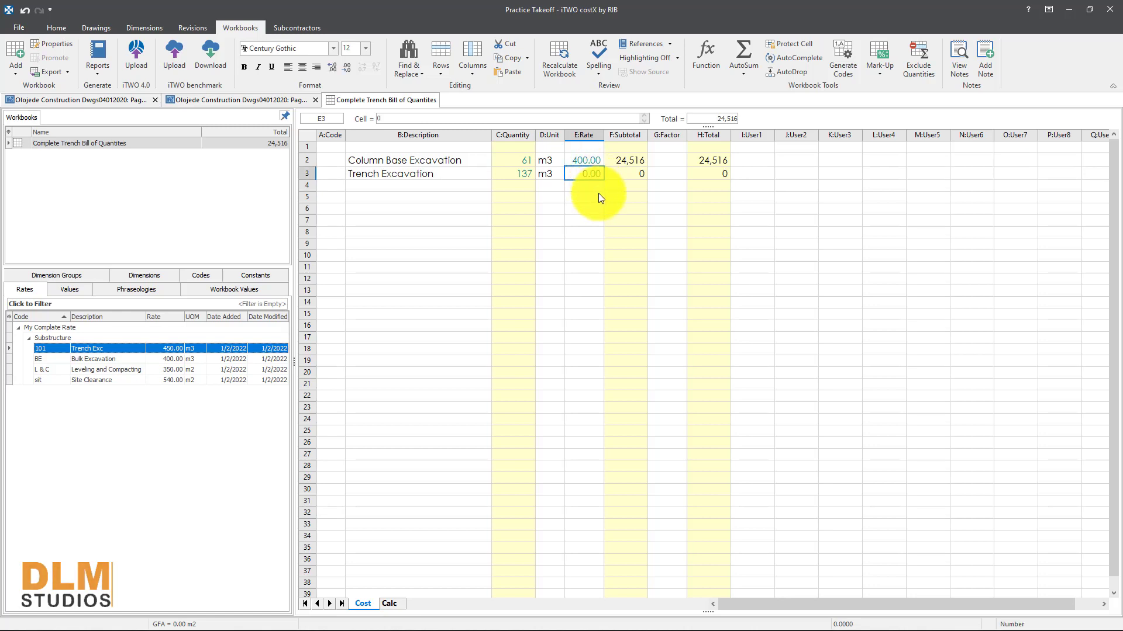
click(651, 268)
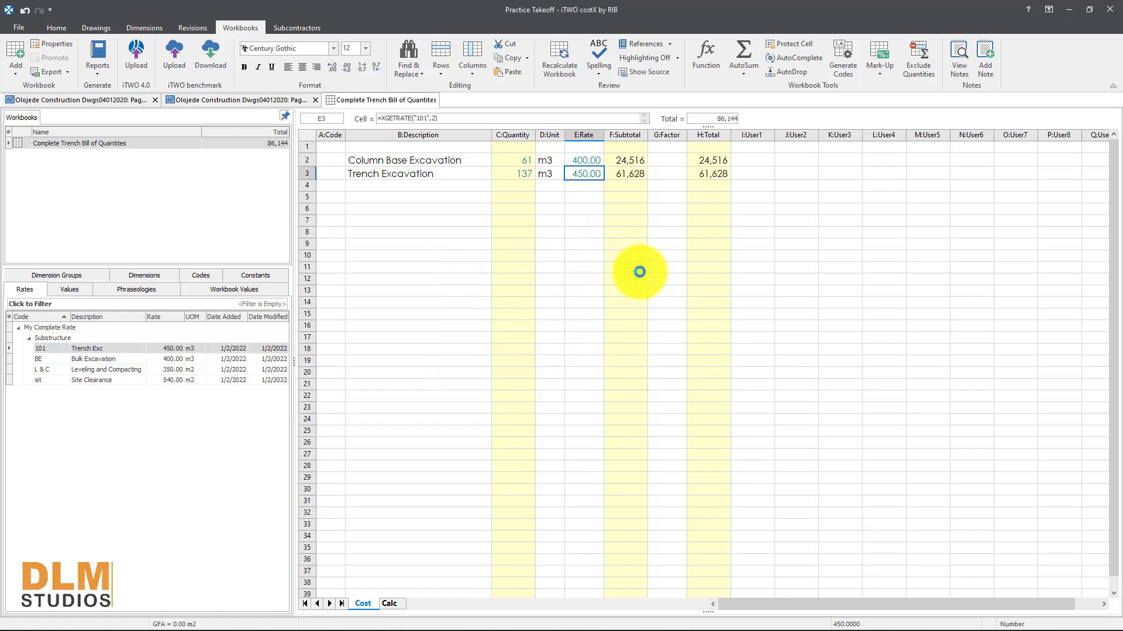
click(685, 266)
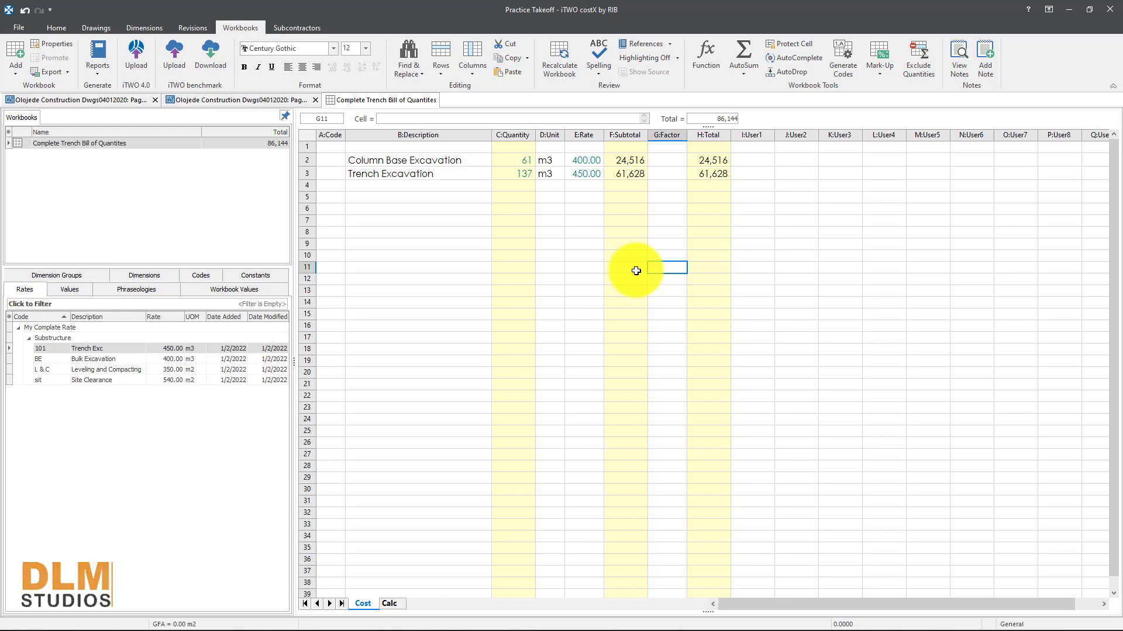
Step: Put a Subtotal of the Total column in H7 (86,144) and label B7 'Summary'
click(708, 221)
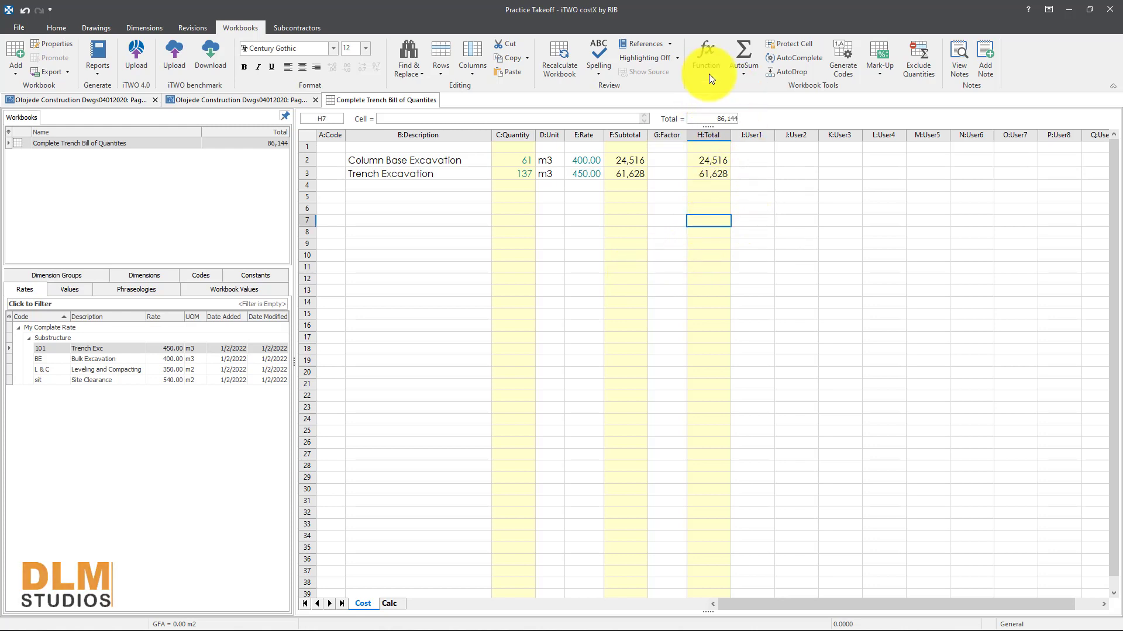
click(740, 64)
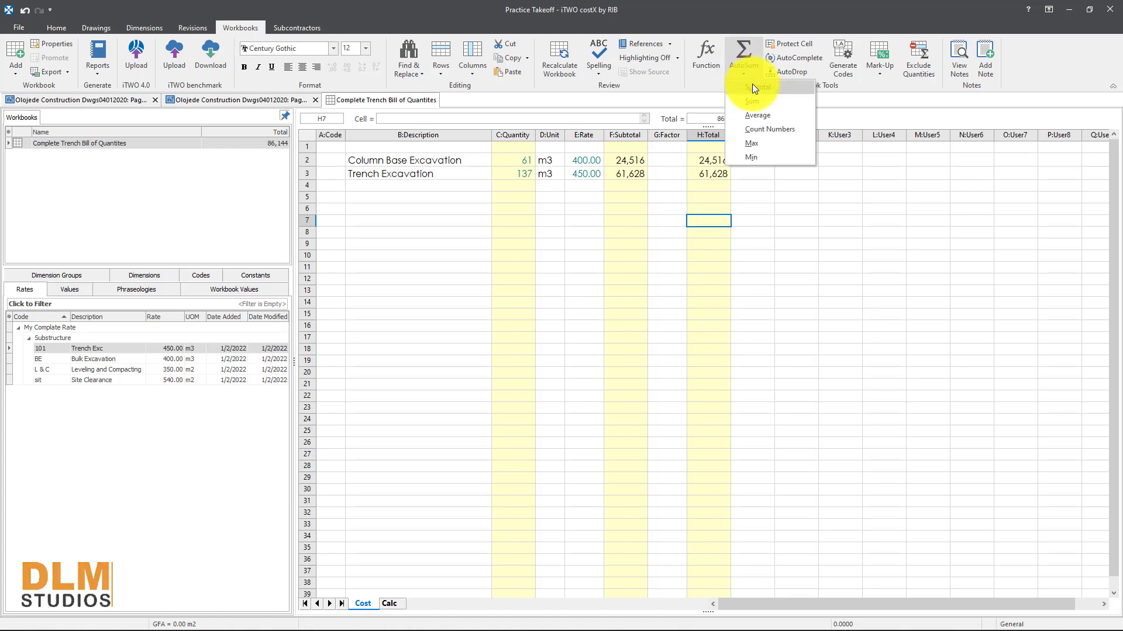
click(752, 87)
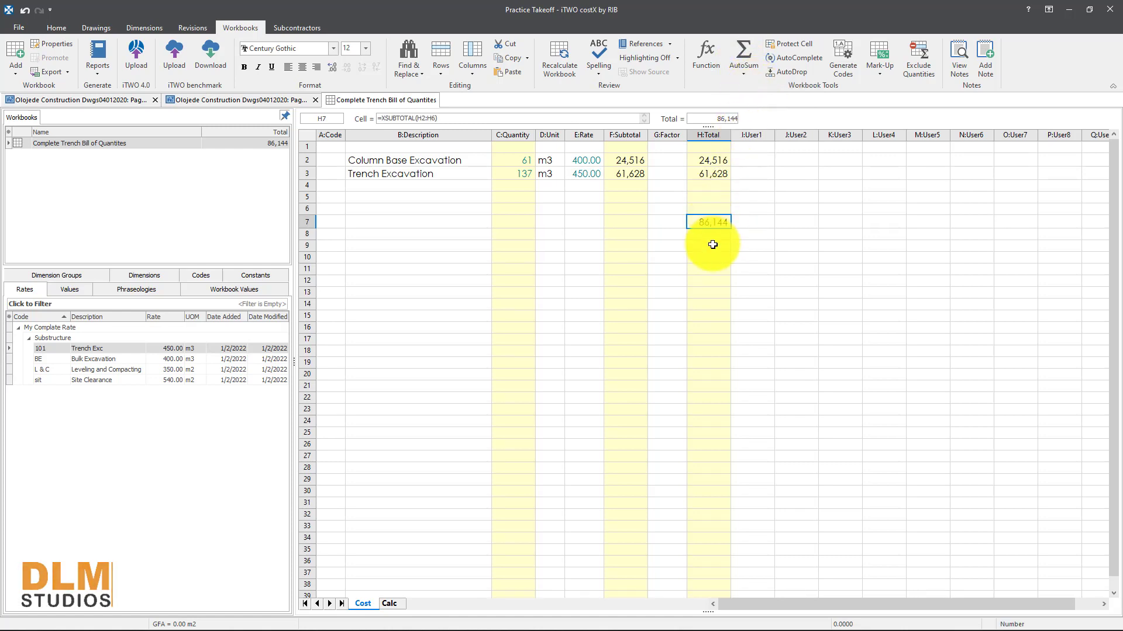
click(442, 223)
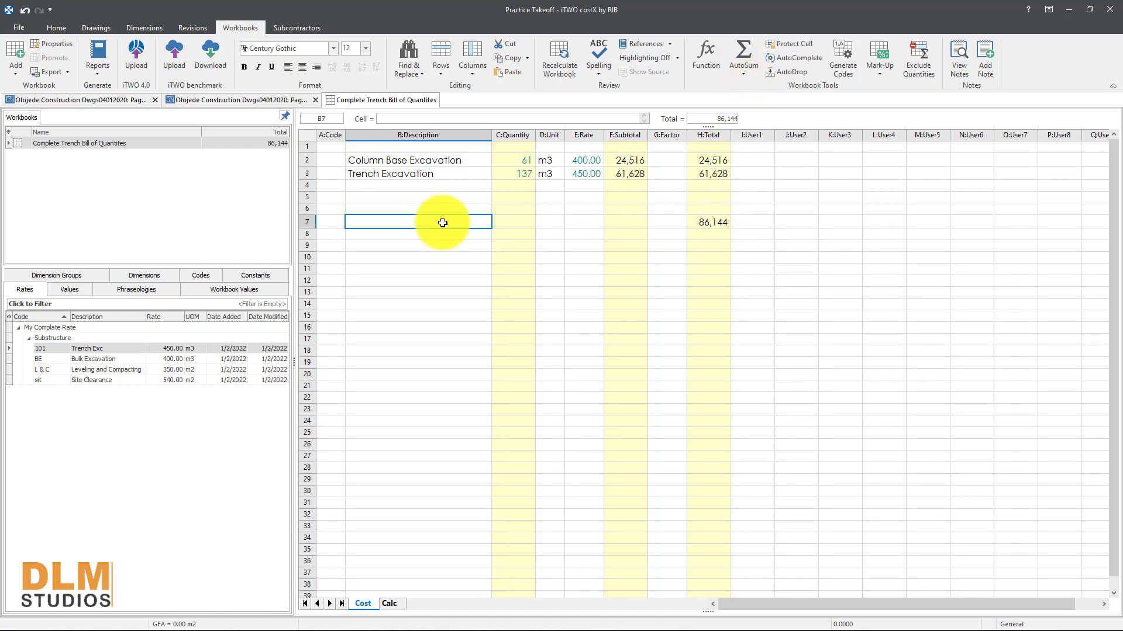
text(Summary)
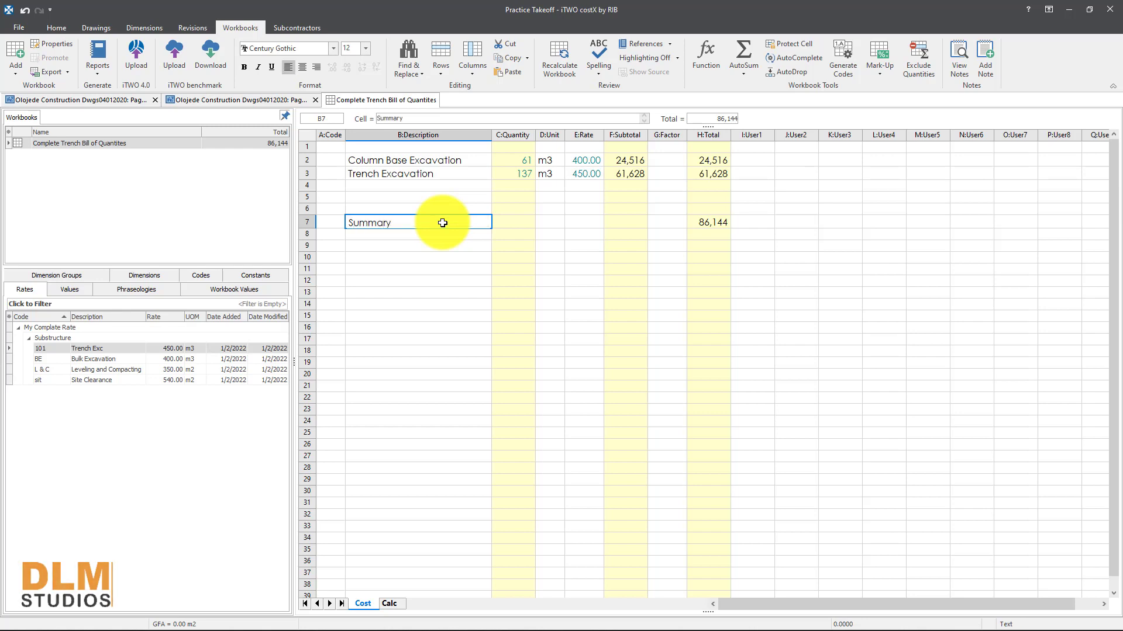
click(359, 243)
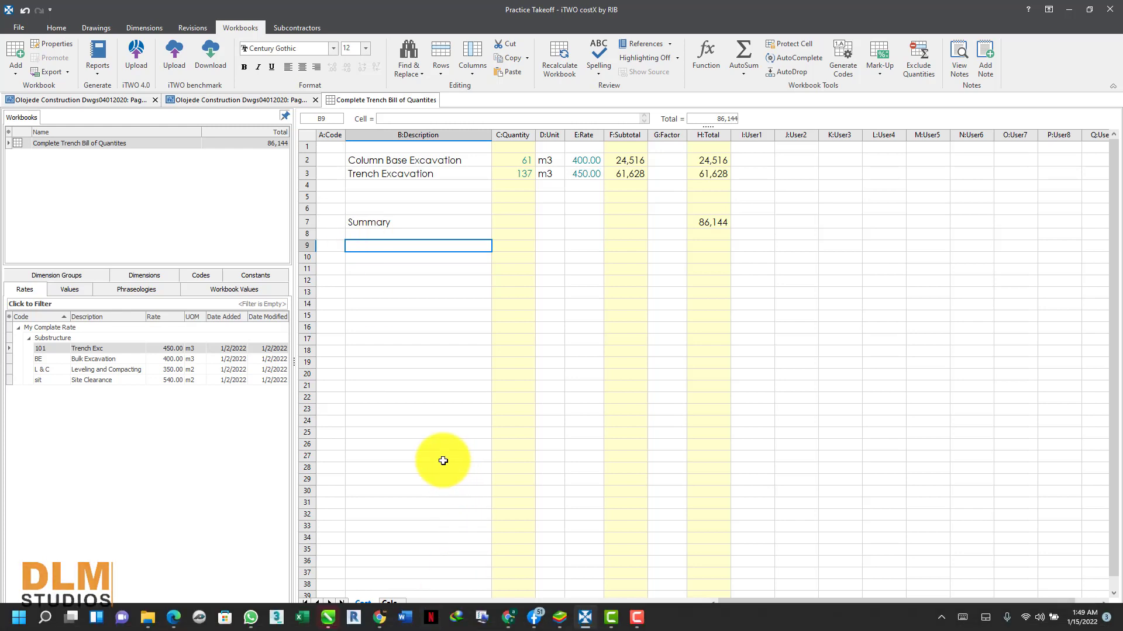
click(414, 360)
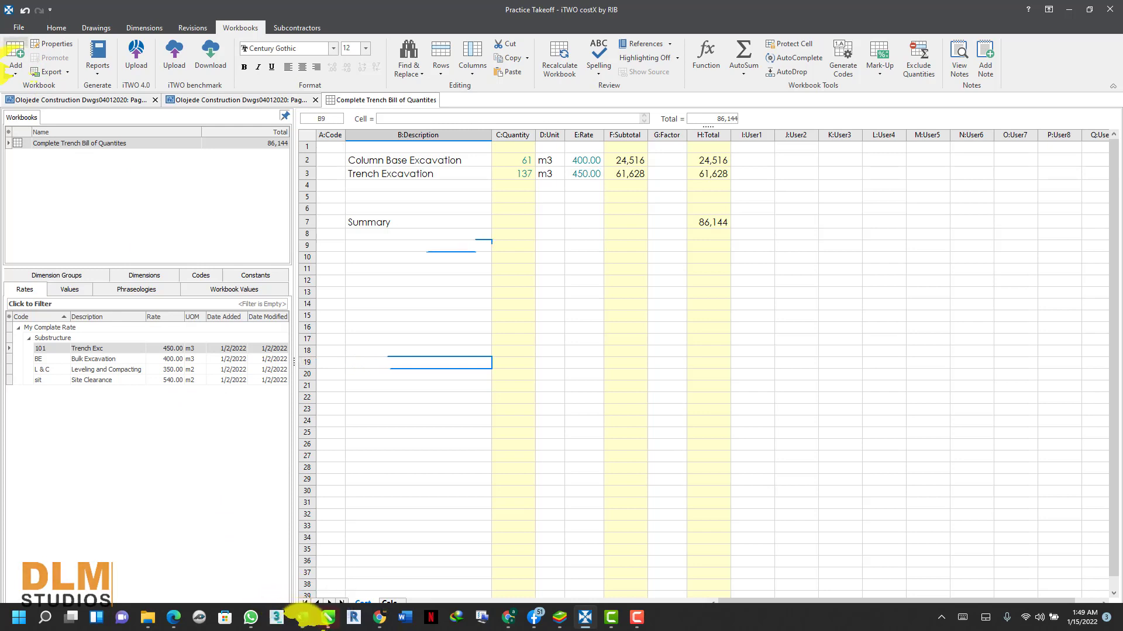
Step: Import a workbook from Excel, choosing the Blank Bill file in Documents
click(15, 72)
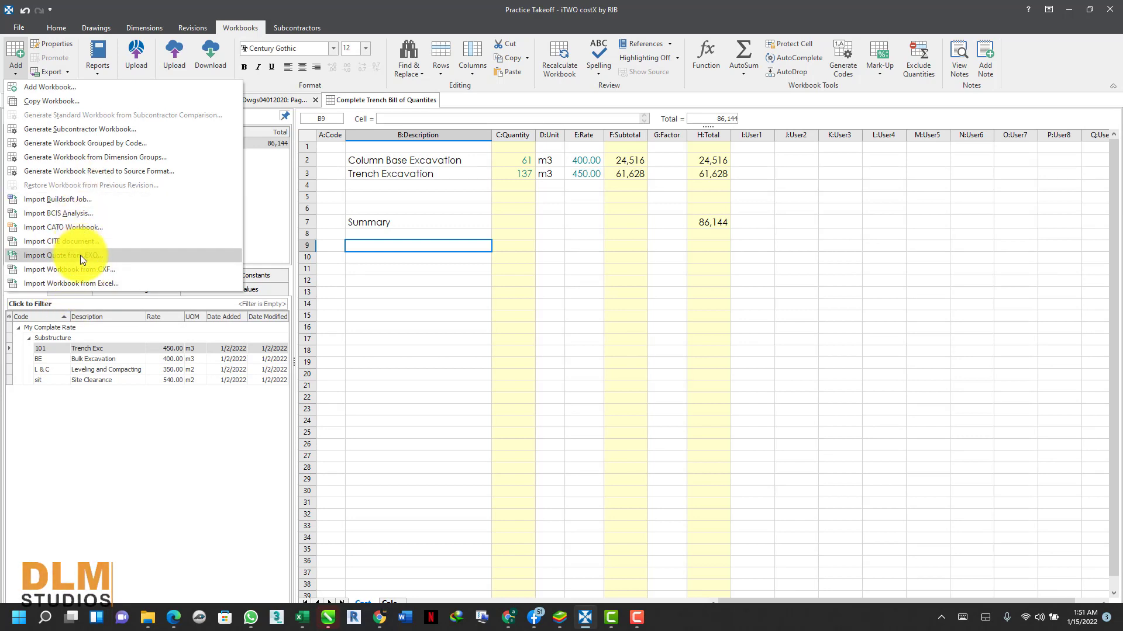
click(77, 285)
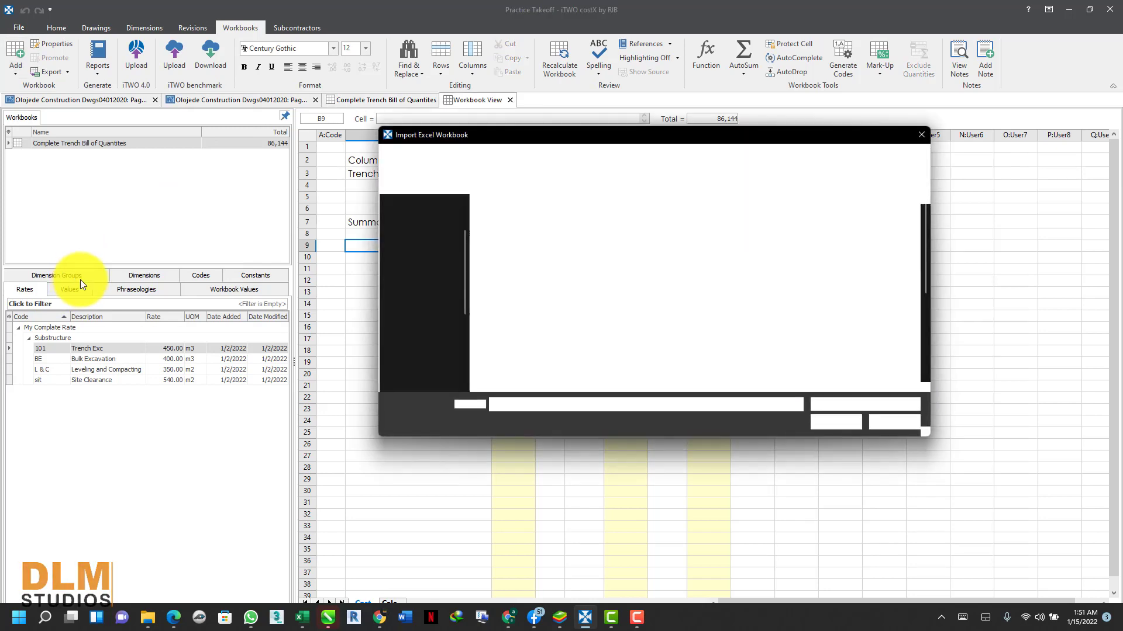
scroll(518, 255, down, 3)
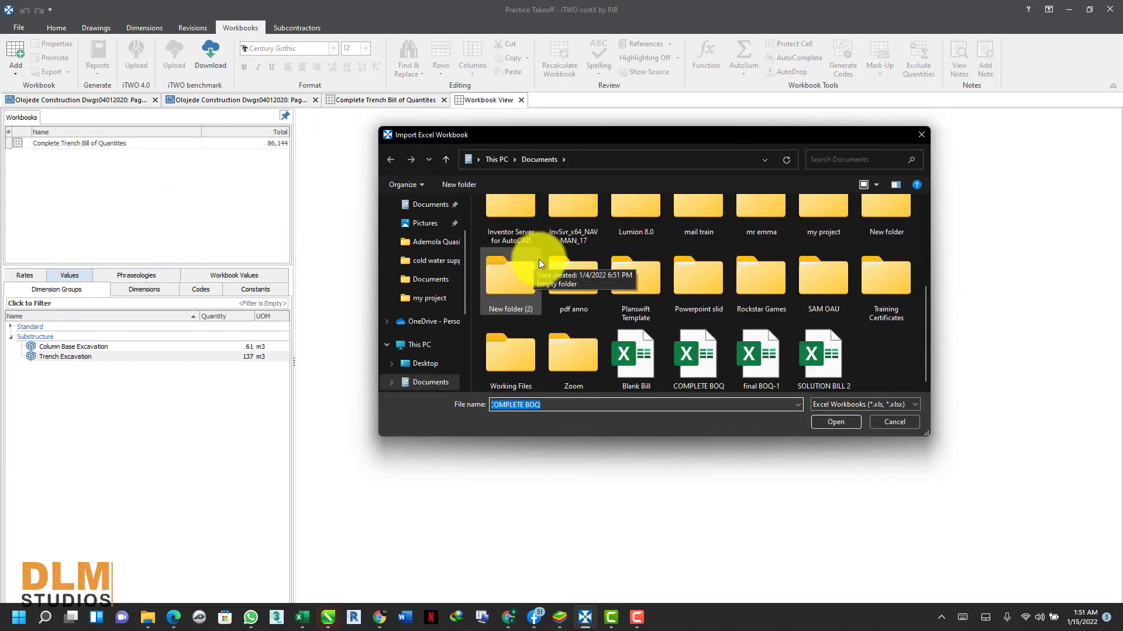
click(654, 367)
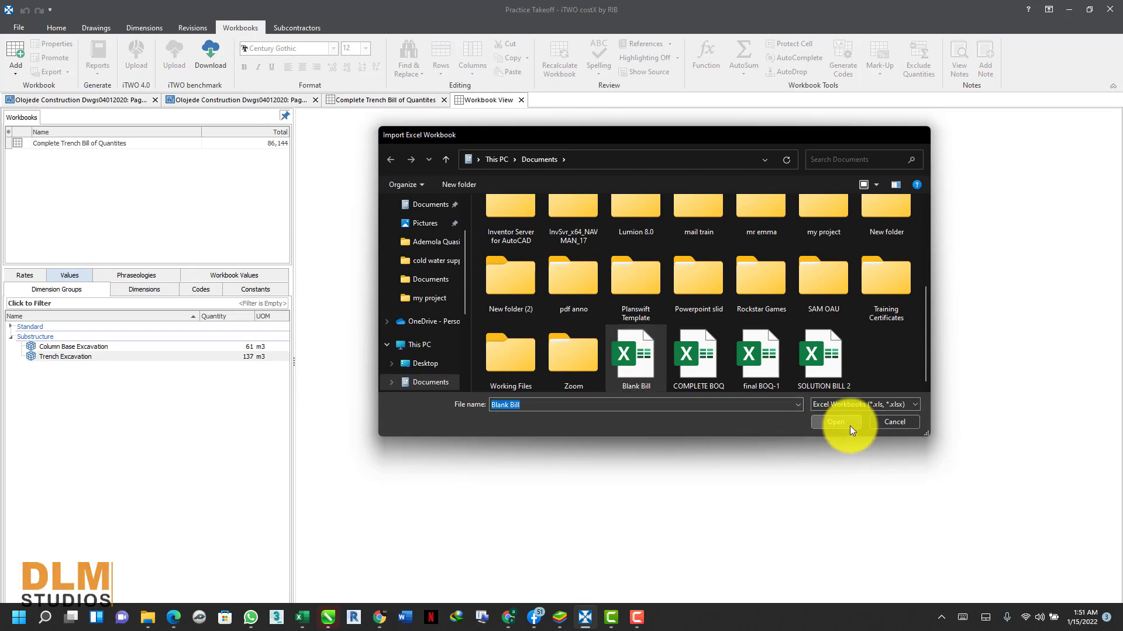
click(851, 427)
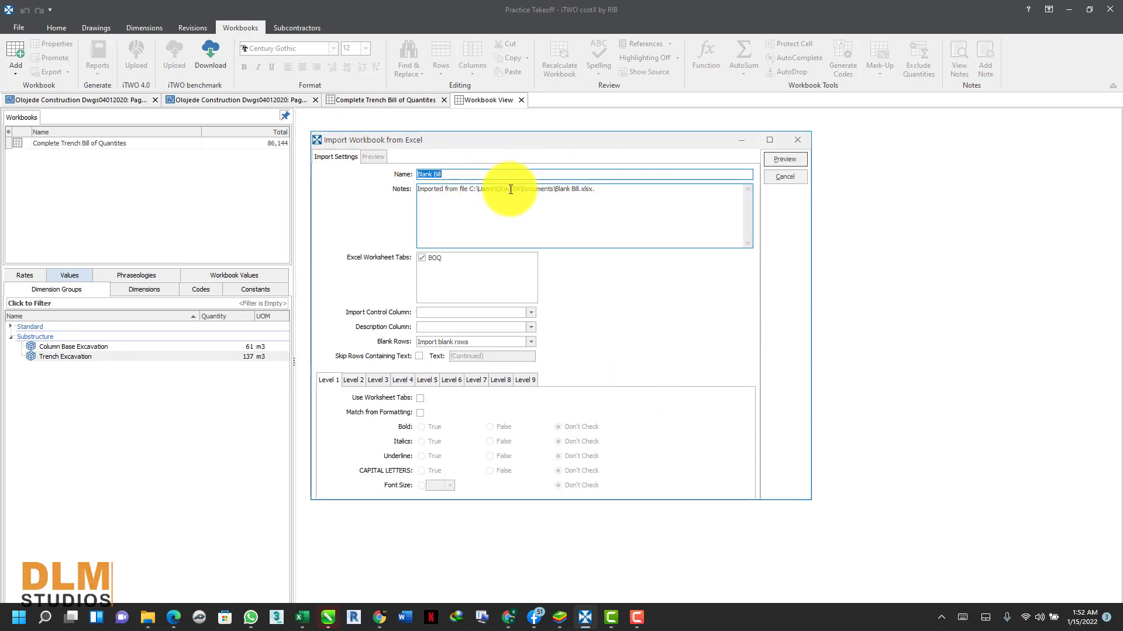
Step: Name the import 'Complete BoQ', base level 1 on worksheet tabs, and take descriptions from column B
text(Complete BoQ)
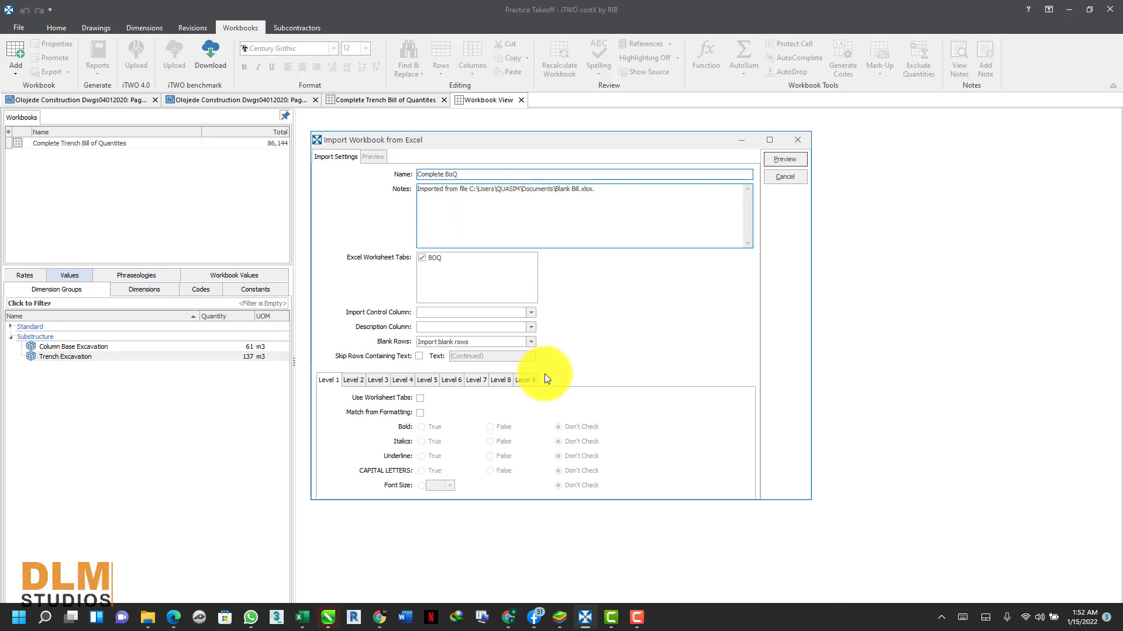
click(420, 413)
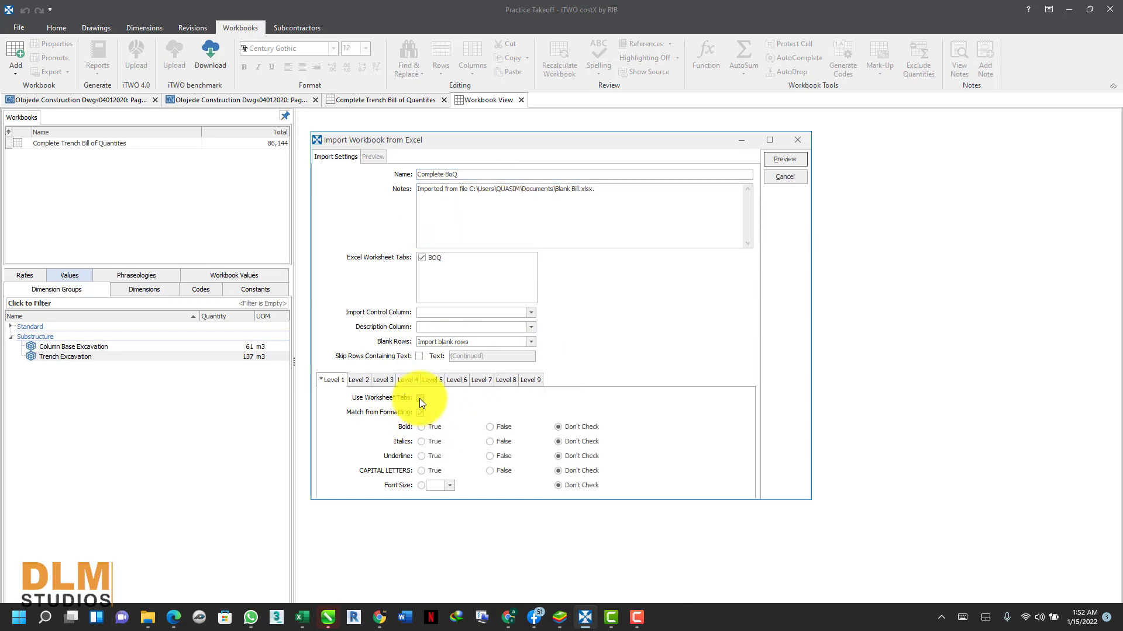
click(420, 398)
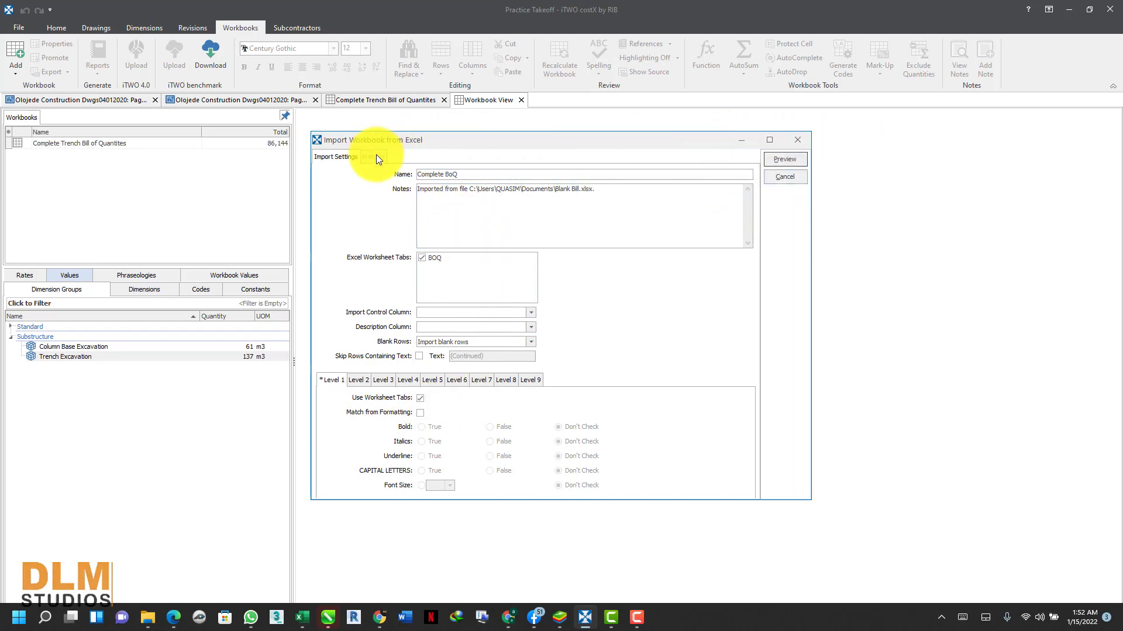
click(471, 327)
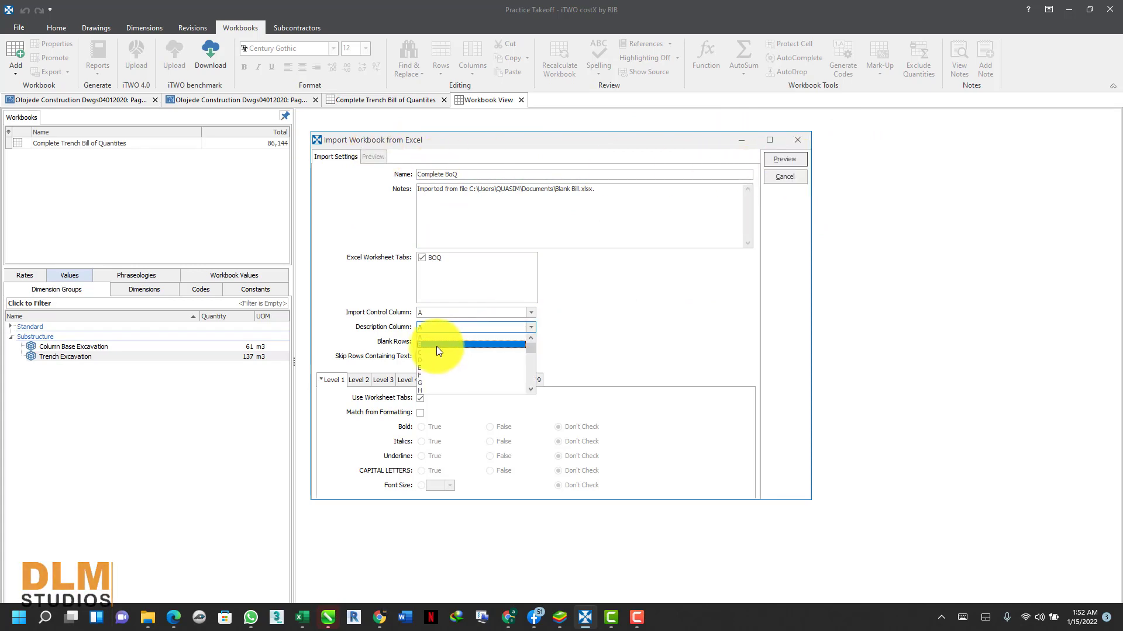
click(436, 346)
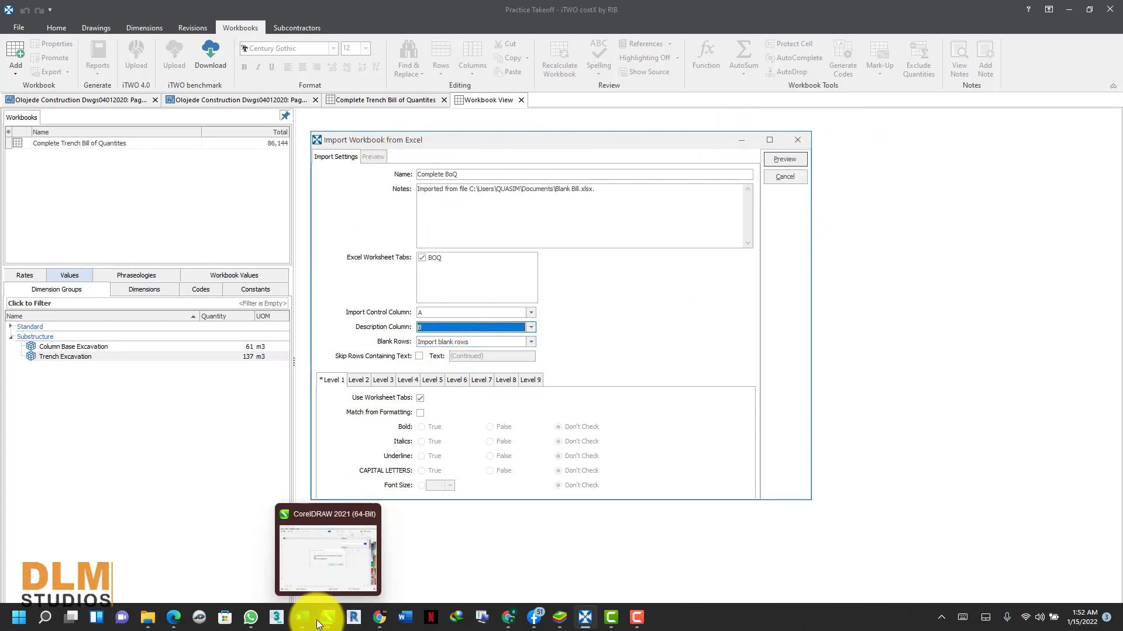
mouse_move(302, 617)
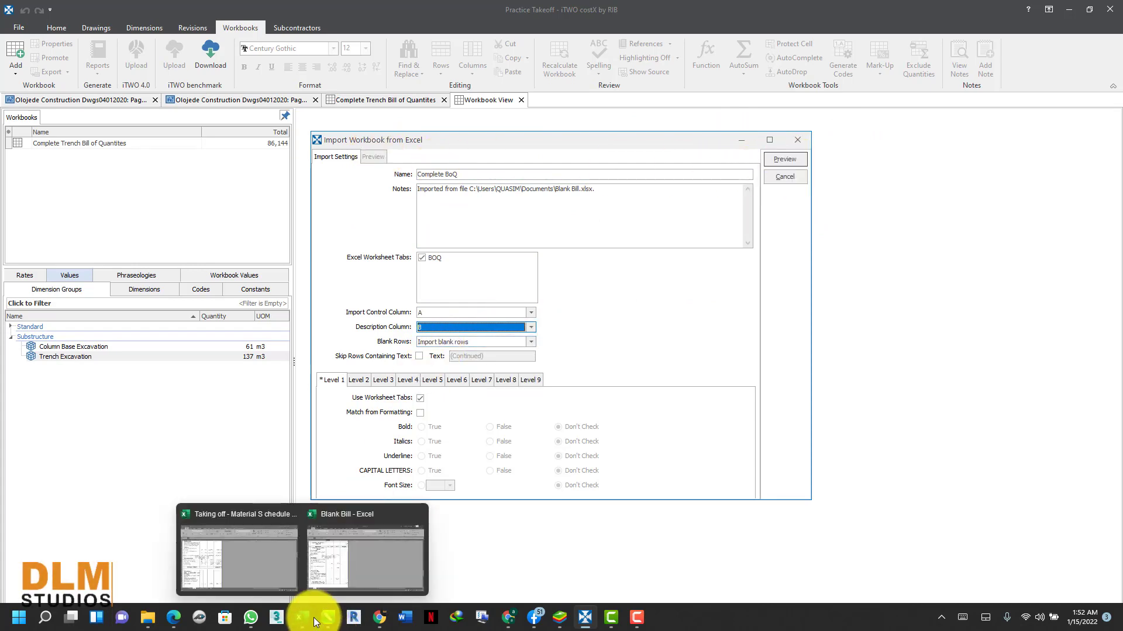
click(331, 560)
Step: Confirm Blank Bill has item letters in column A and descriptions in column B
scroll(241, 267, up, 20)
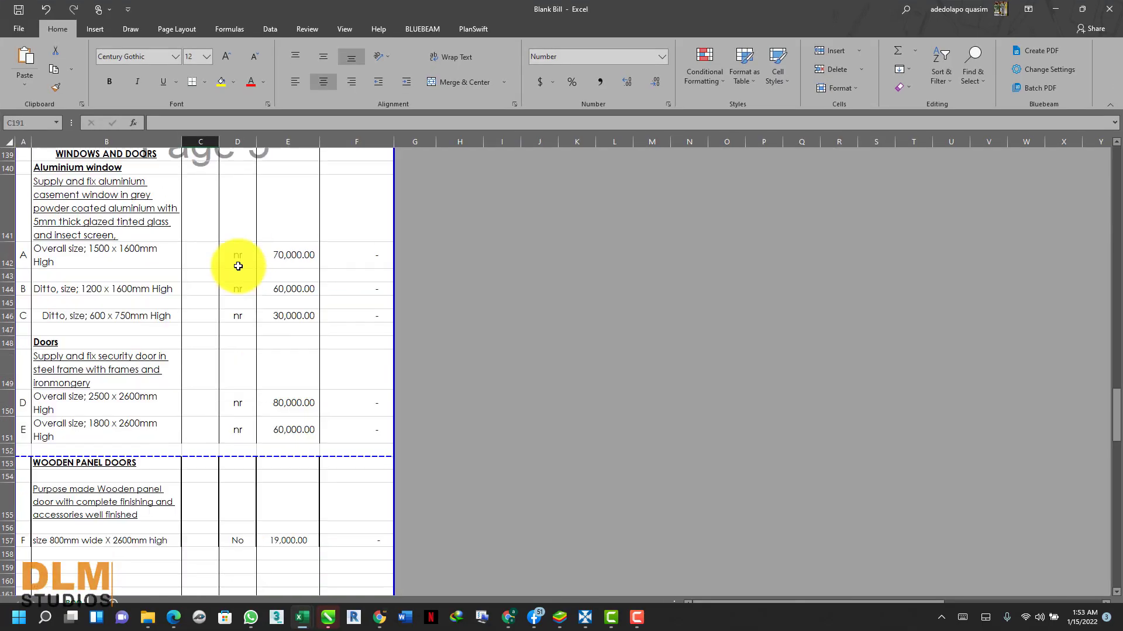
click(21, 156)
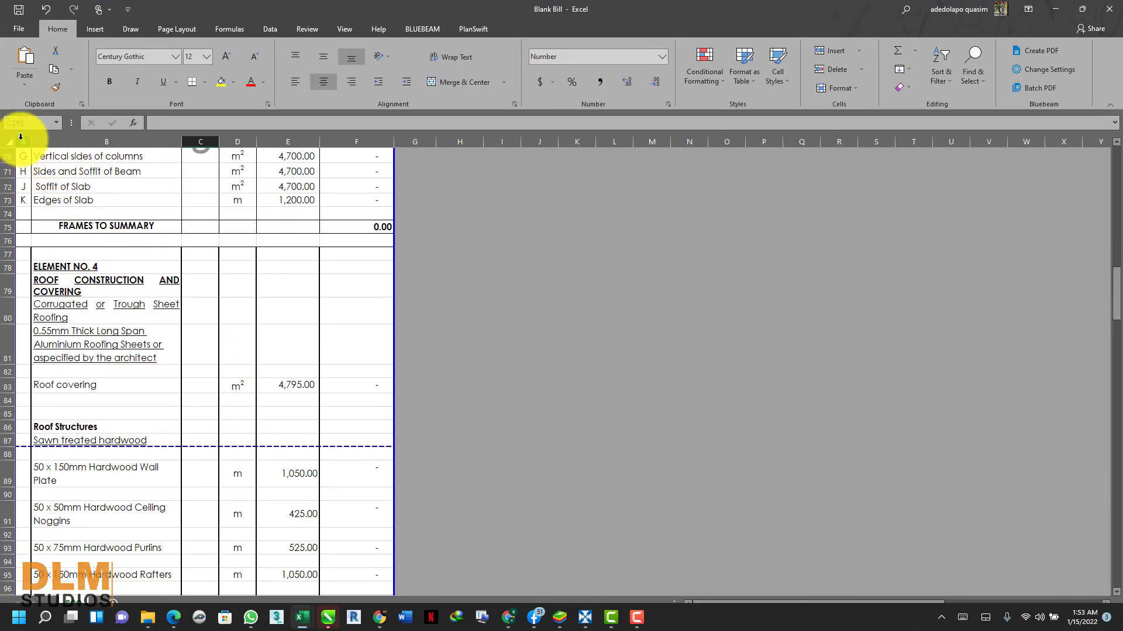
key(ctrl+shift+Down)
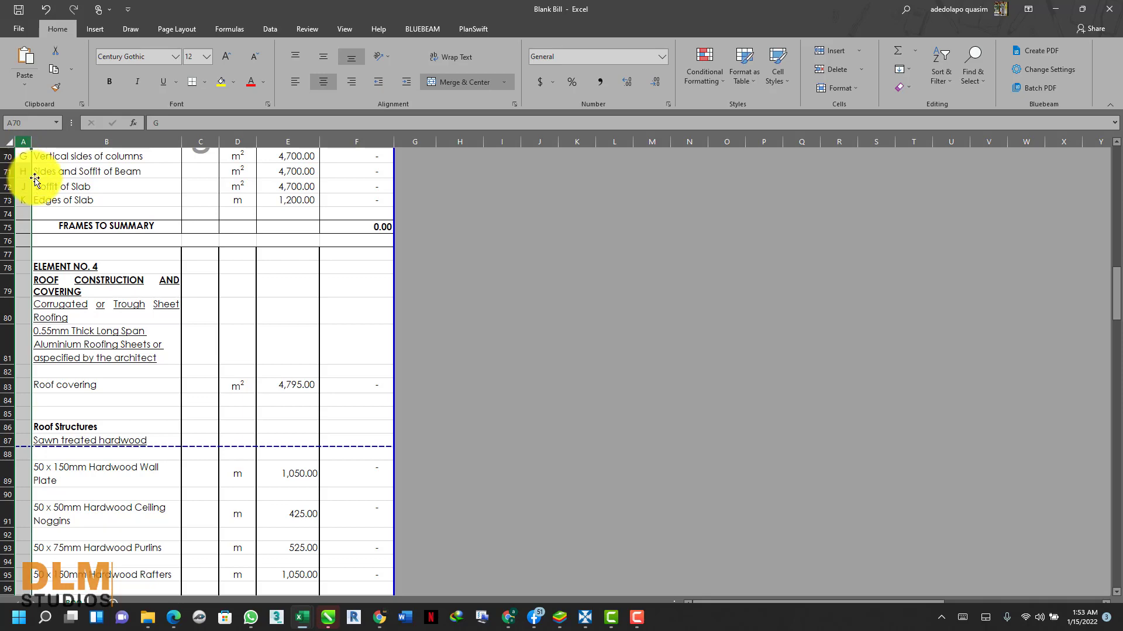
scroll(15, 152, up, 15)
click(120, 141)
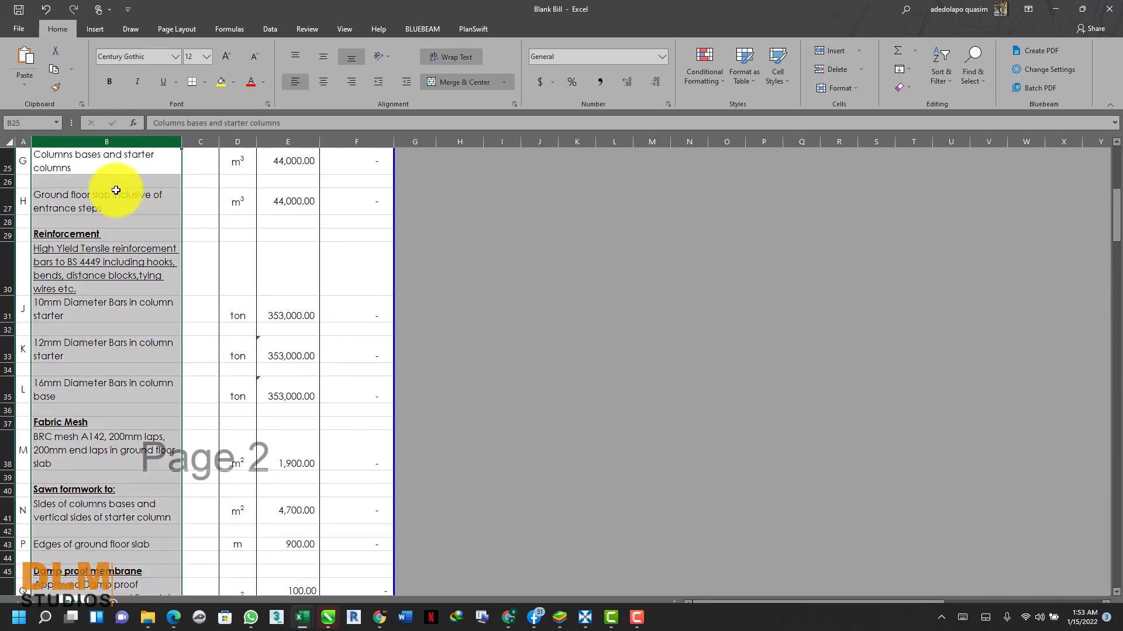
click(23, 141)
click(77, 143)
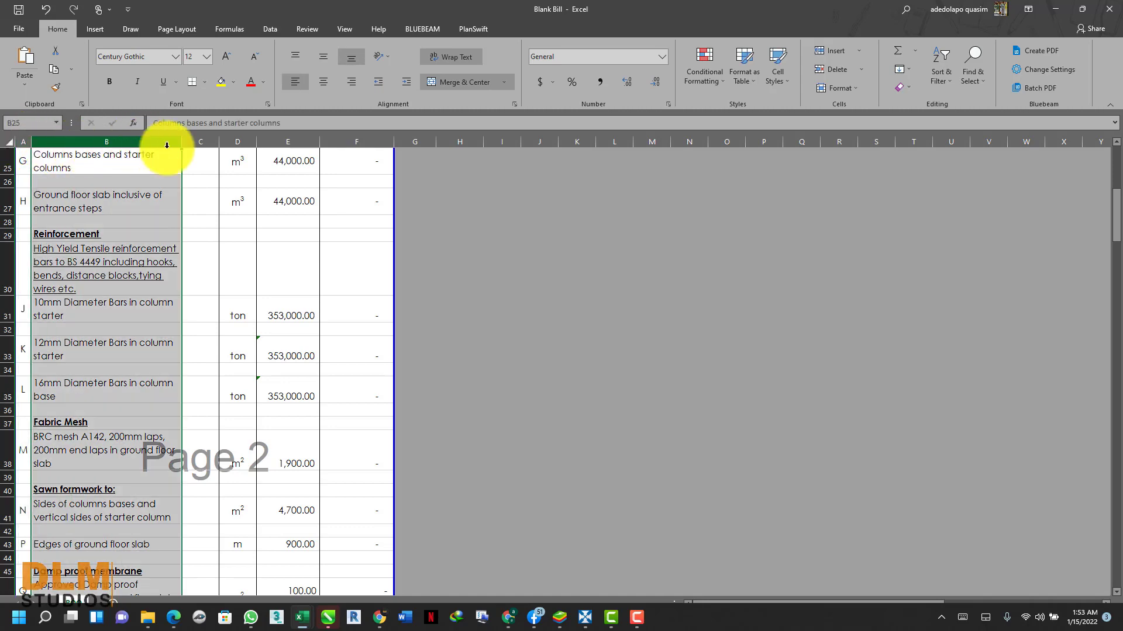
click(579, 621)
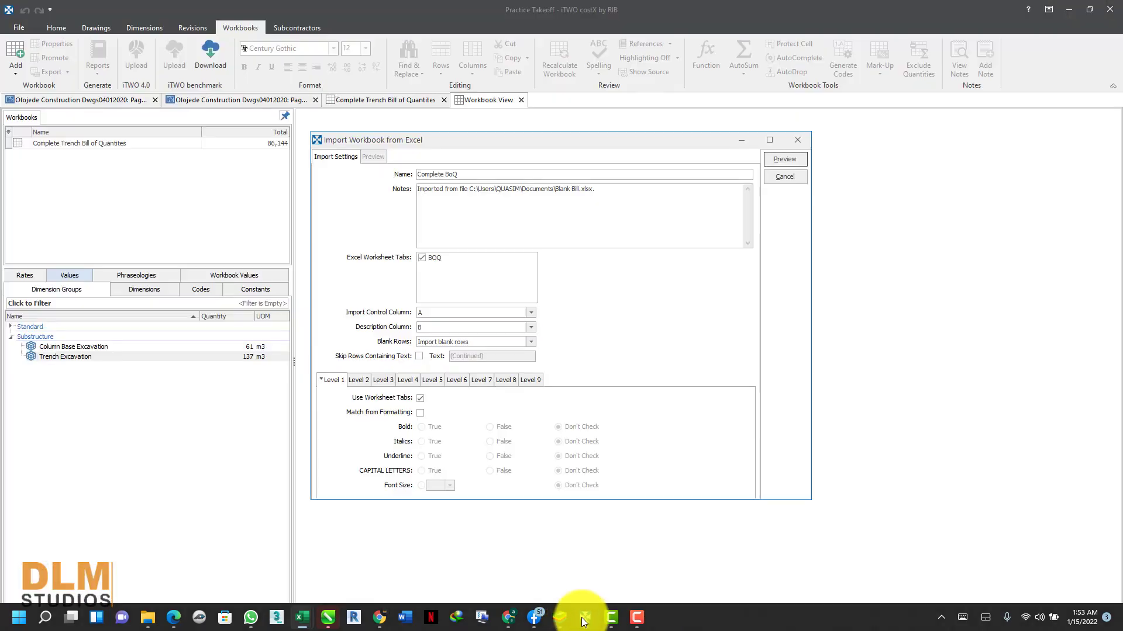
Step: Dismiss the invalid control column warning, set the Import Control Column to blank, and preview again
click(579, 619)
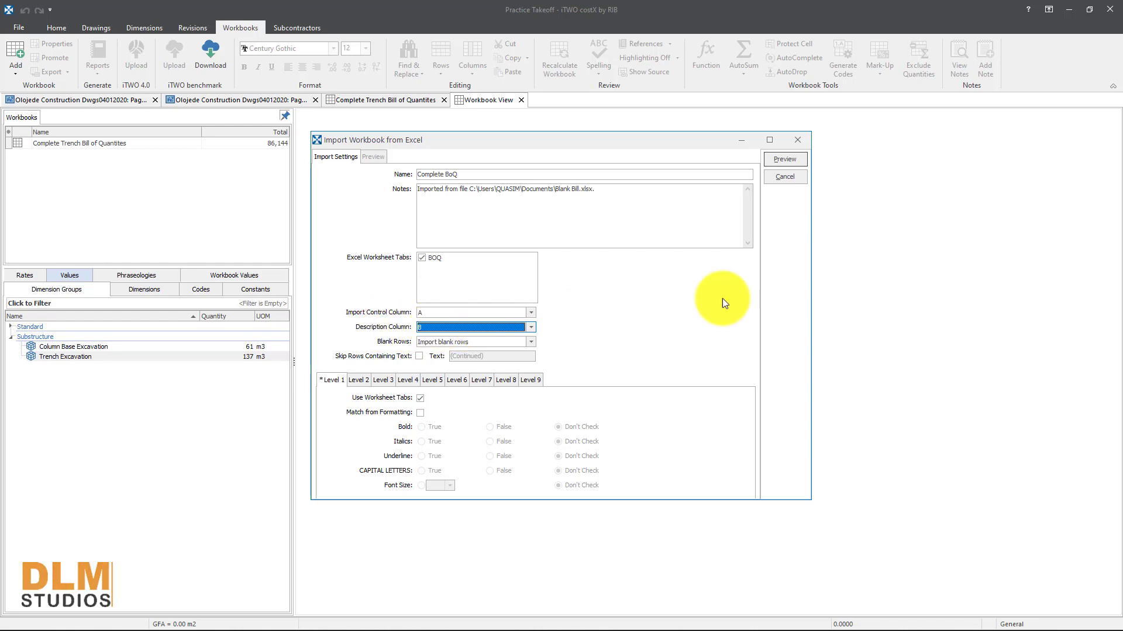
click(803, 160)
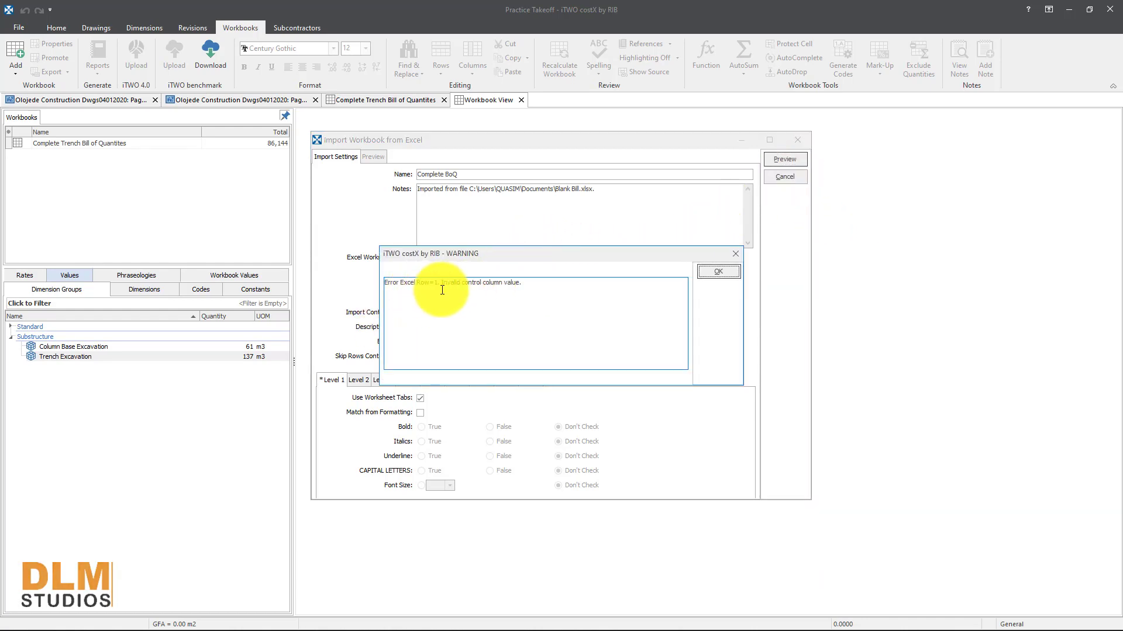
click(731, 272)
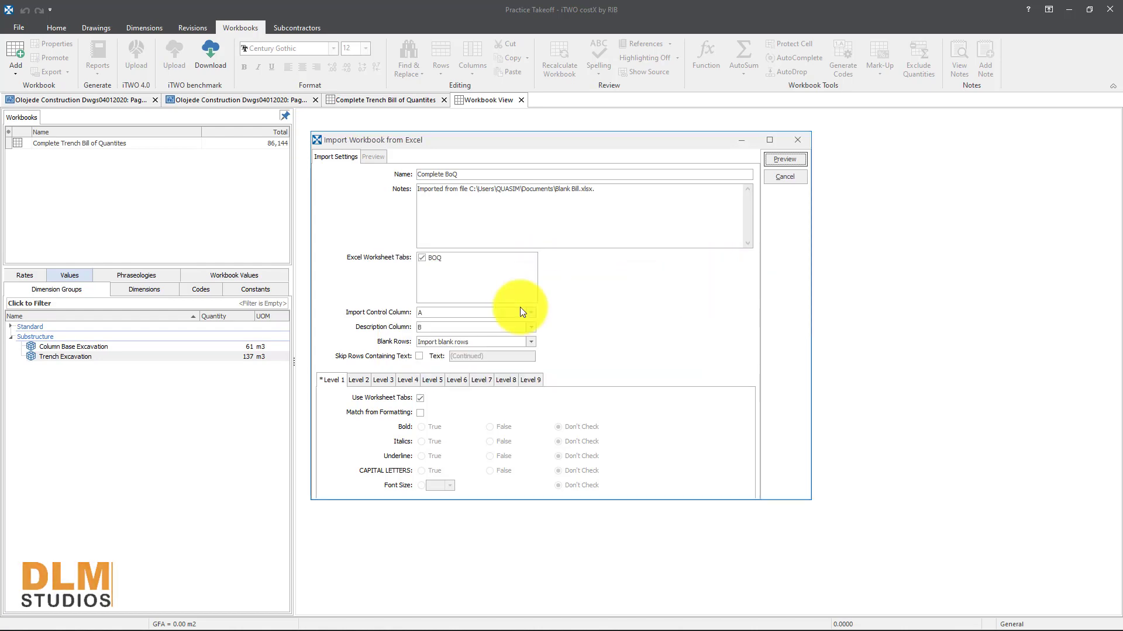
click(439, 312)
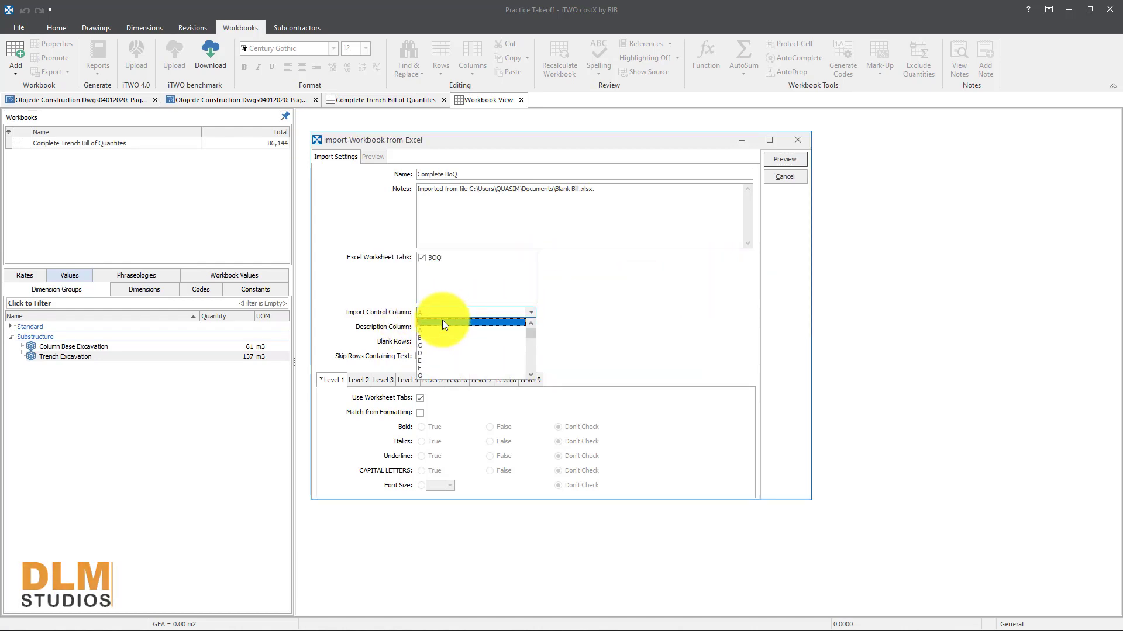
click(442, 321)
click(794, 159)
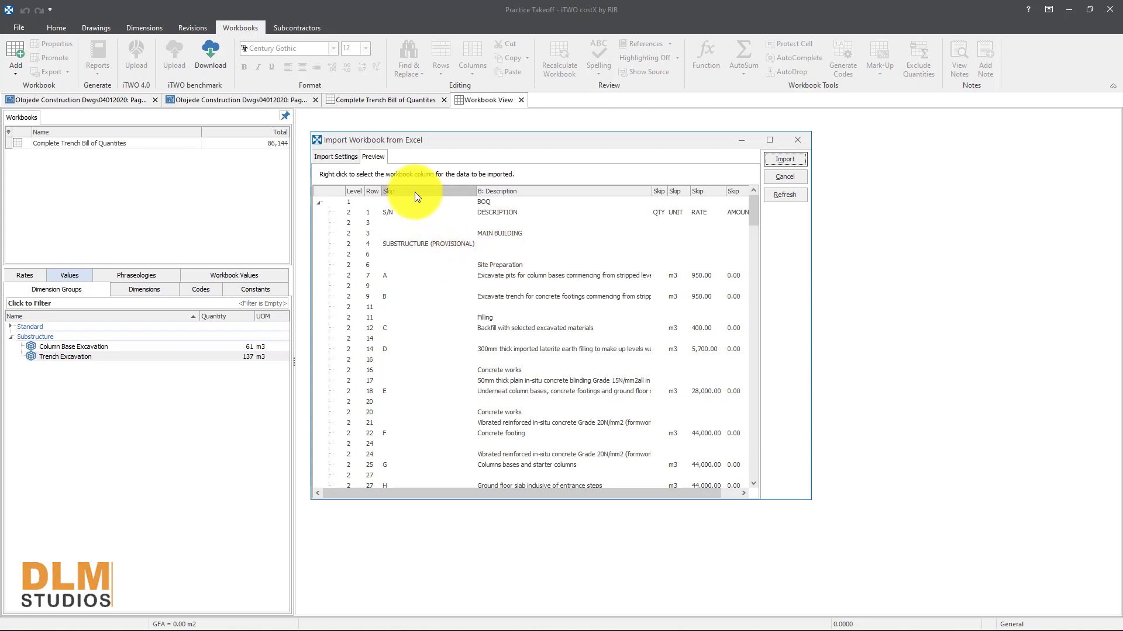
Step: Select the SUBSTRUCTURE (PROVISIONAL) row and decline importing only the description column
click(432, 244)
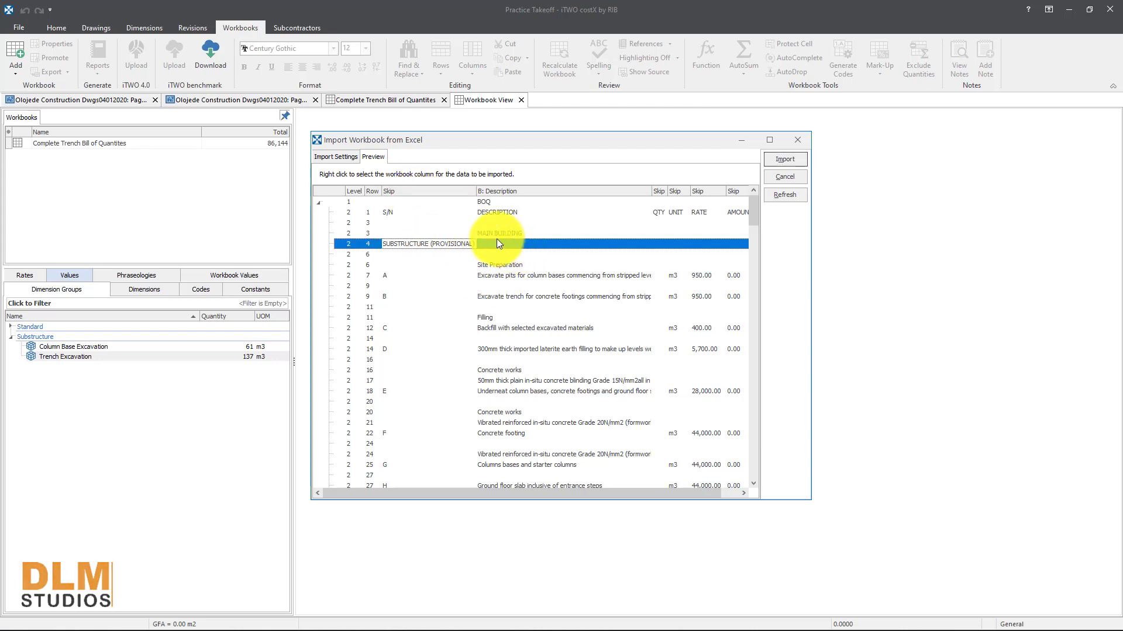
click(799, 160)
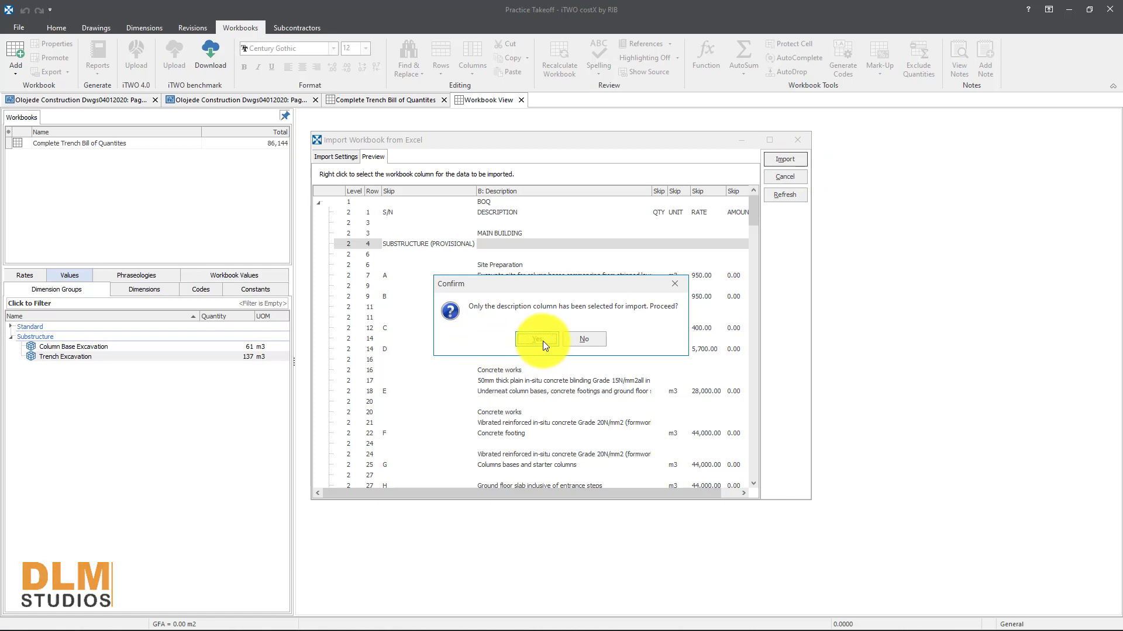
click(597, 339)
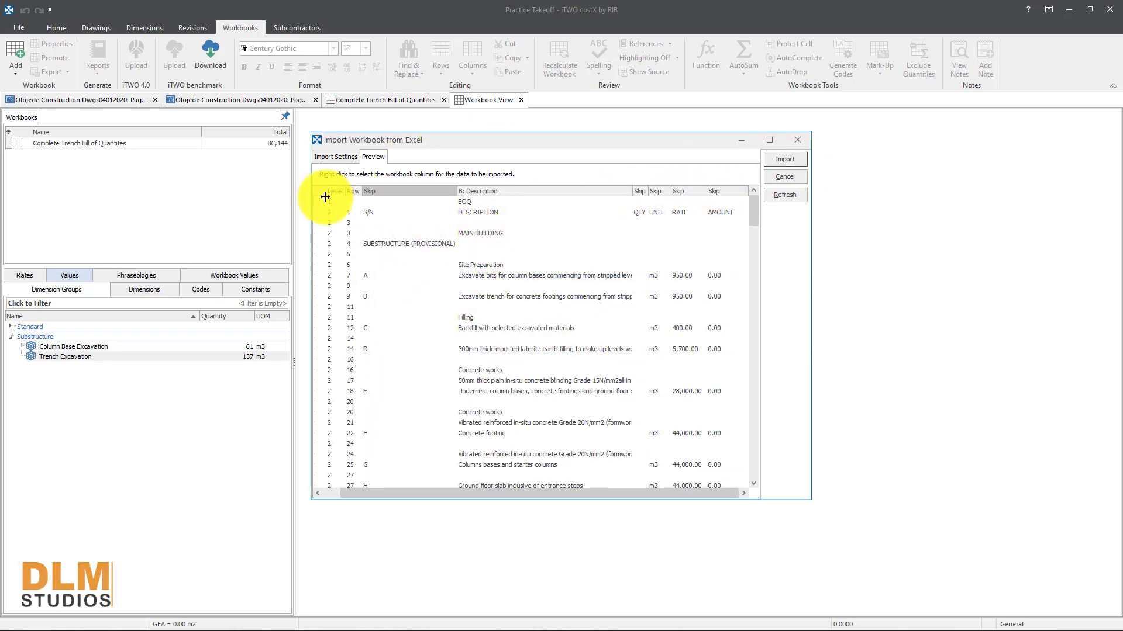
Step: Map columns A to Code, C to Quantity, D to Unit, E to Rate and H to Total
right_click(381, 189)
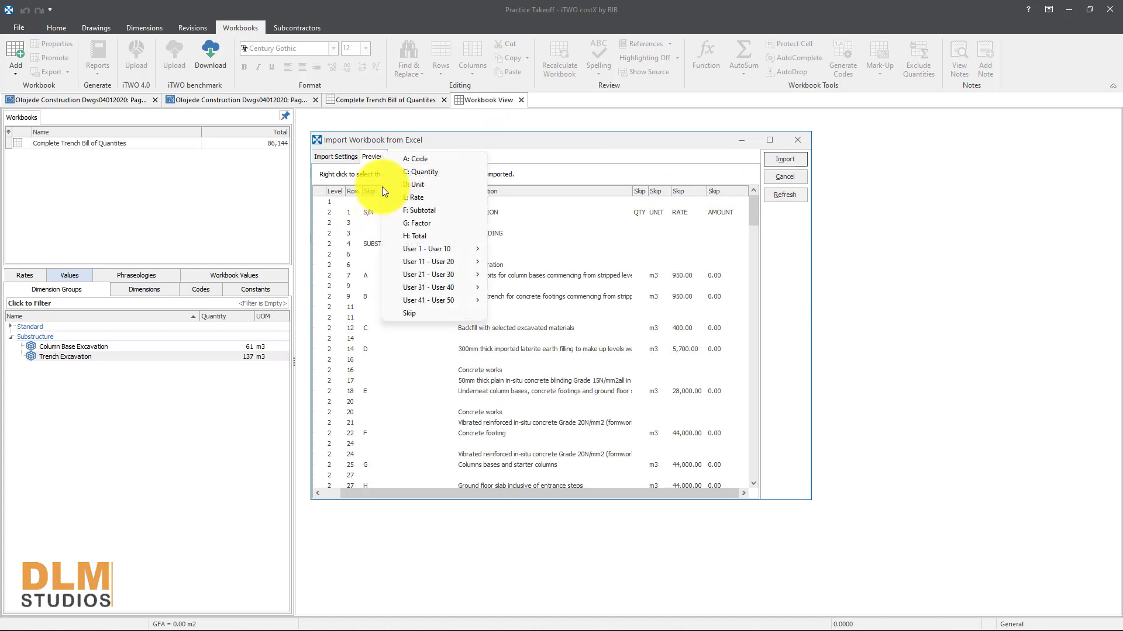
click(439, 159)
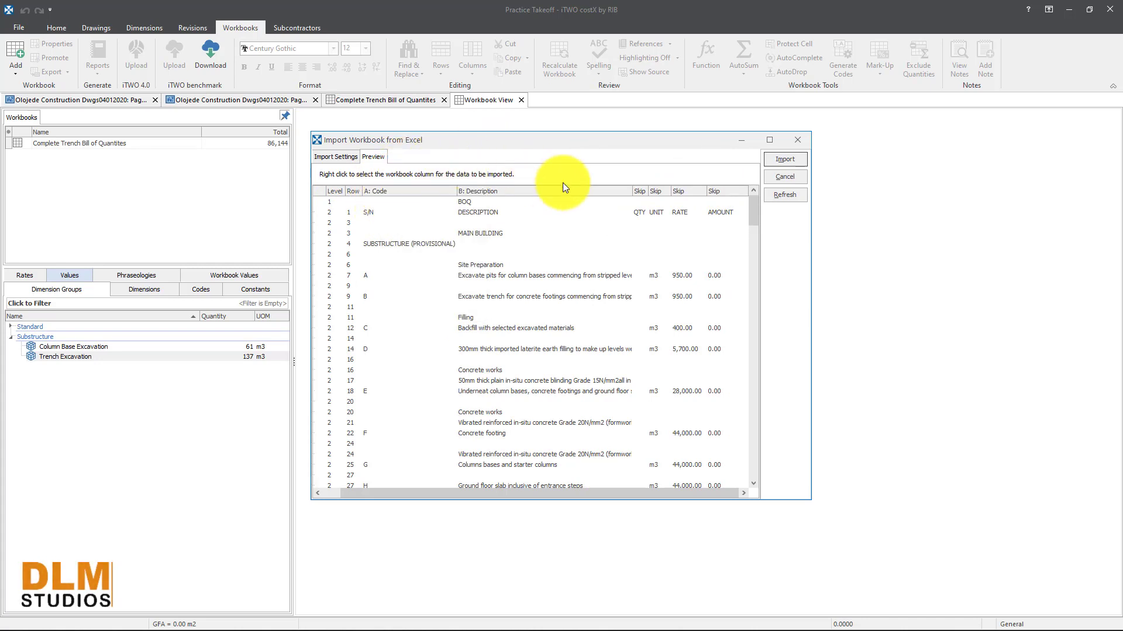
right_click(636, 193)
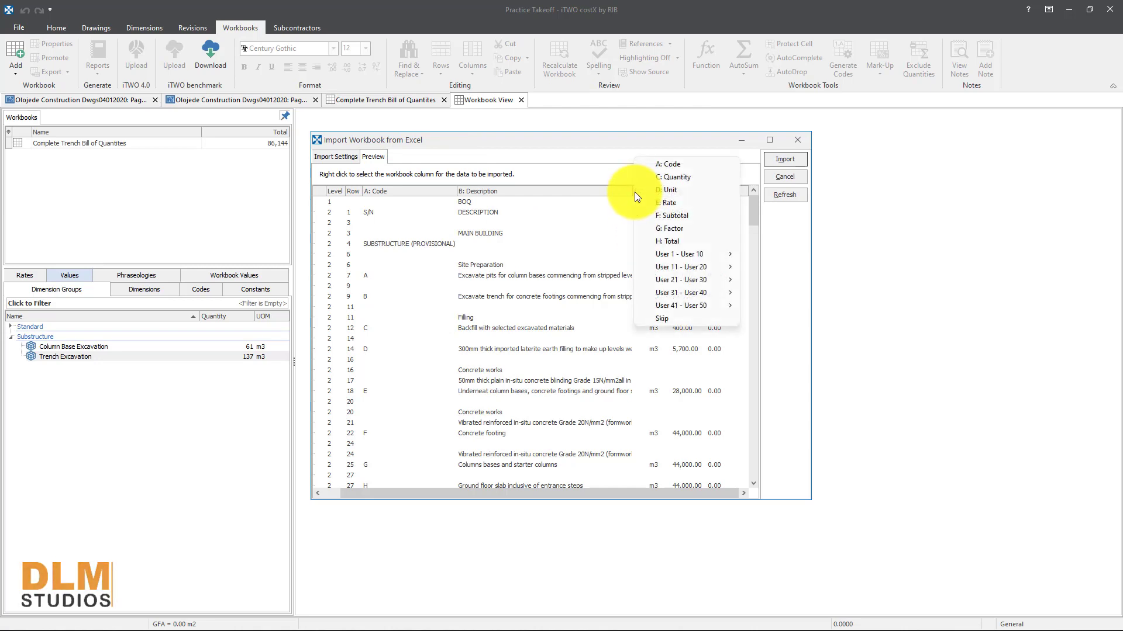
click(662, 176)
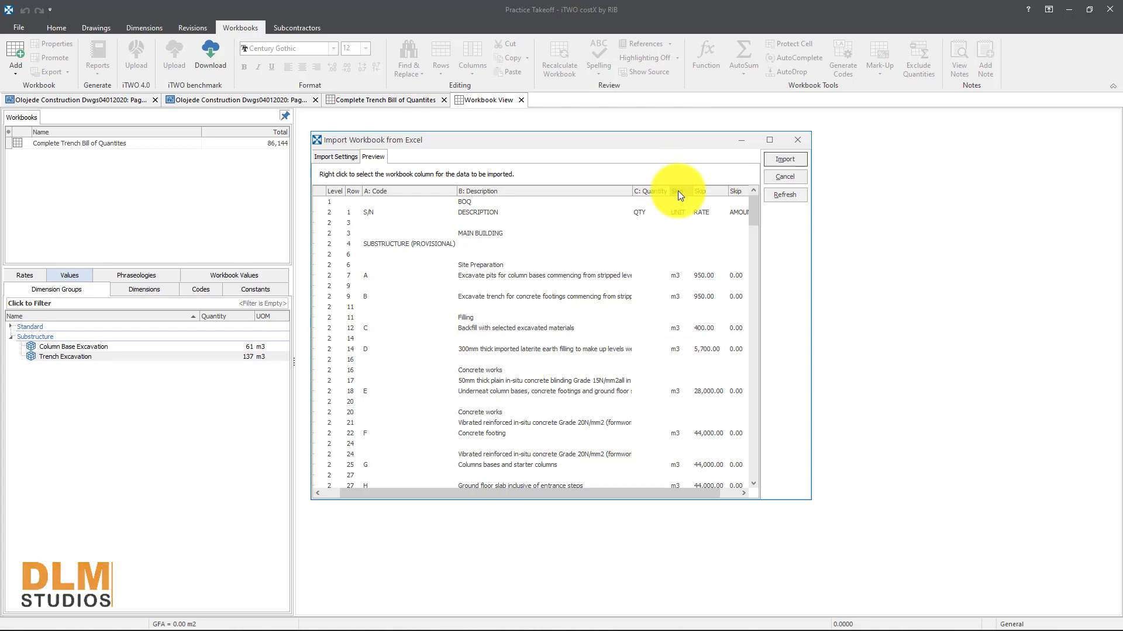
right_click(678, 192)
click(688, 187)
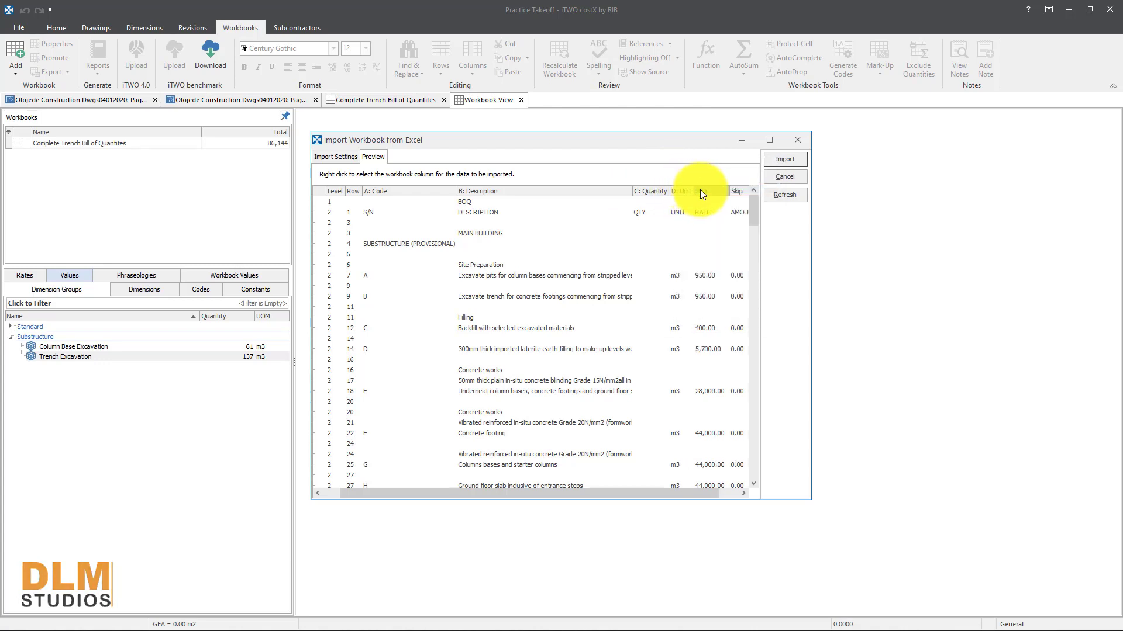
right_click(700, 189)
click(707, 196)
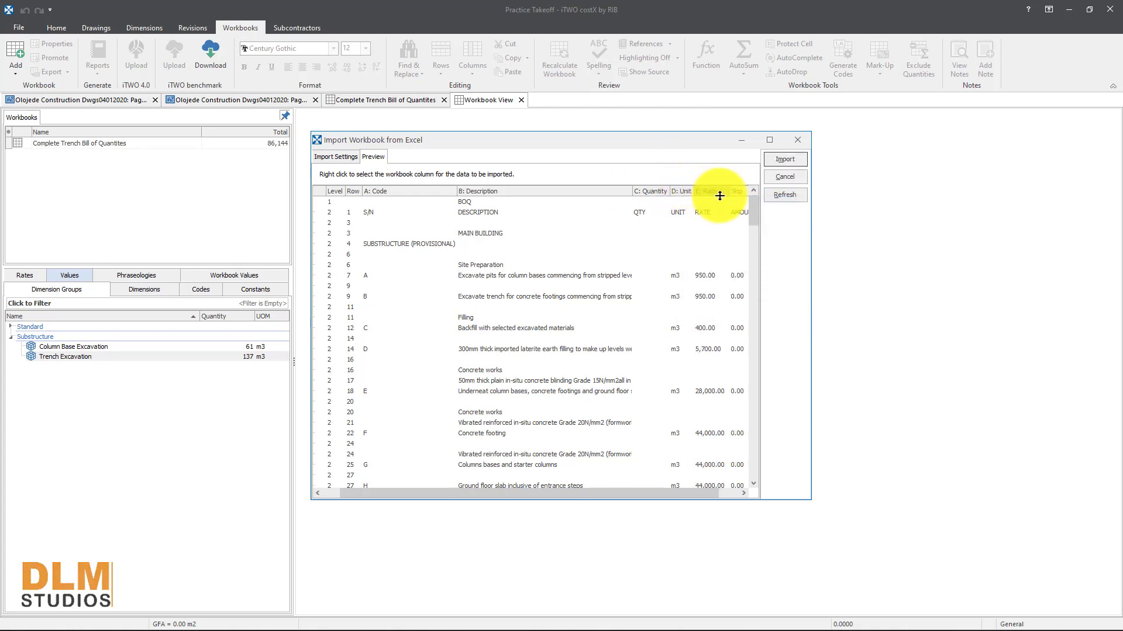
right_click(734, 192)
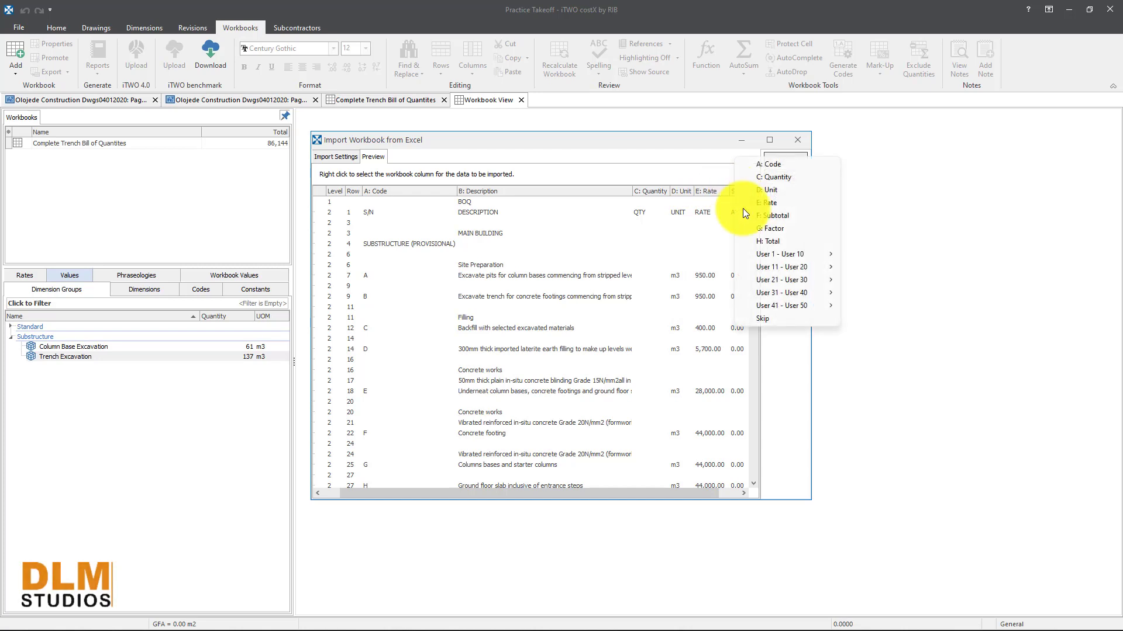
click(767, 241)
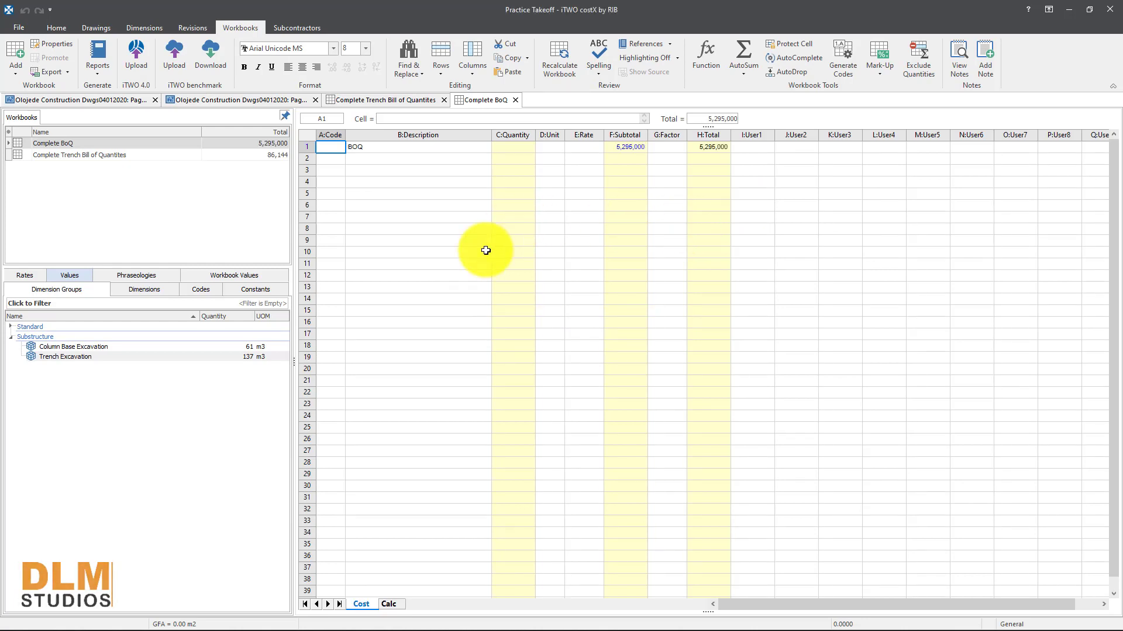
Step: Check the B1 heading and F1 subtotal, then move the SUBSTRUCTURE (PROVISIONAL) heading from A4 to B4
click(391, 147)
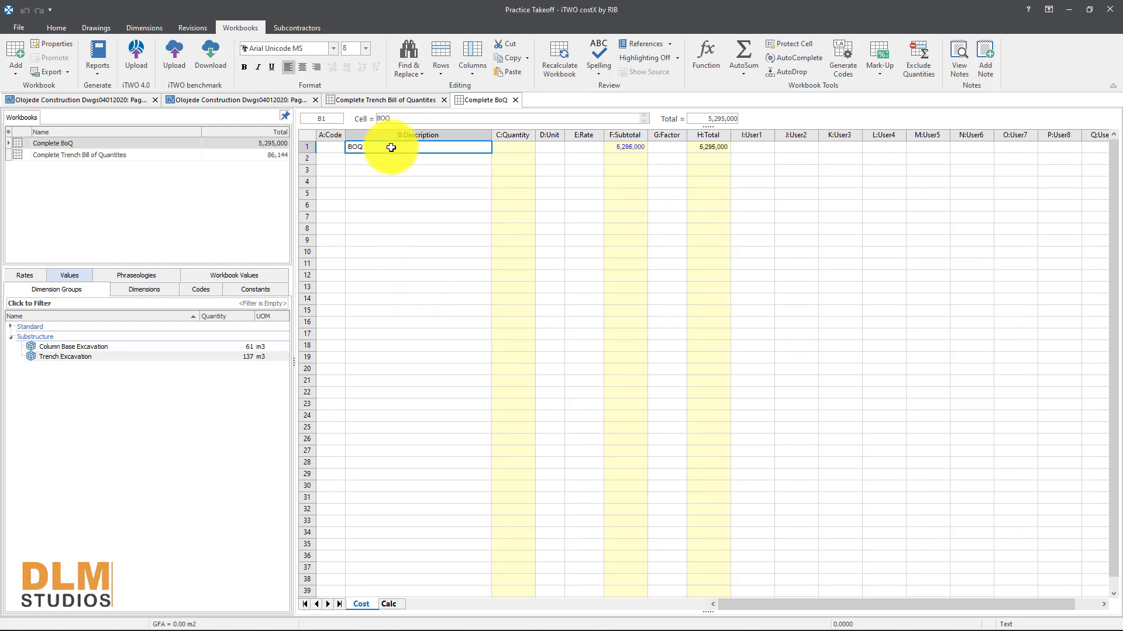
click(491, 185)
click(632, 145)
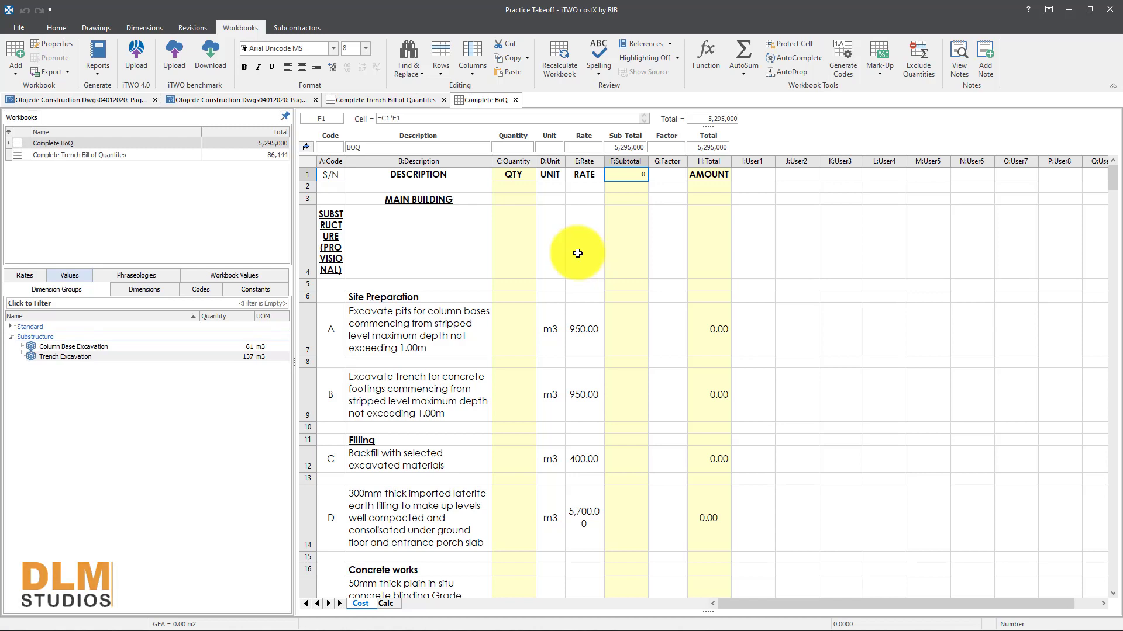
drag(337, 225, 439, 239)
click(334, 230)
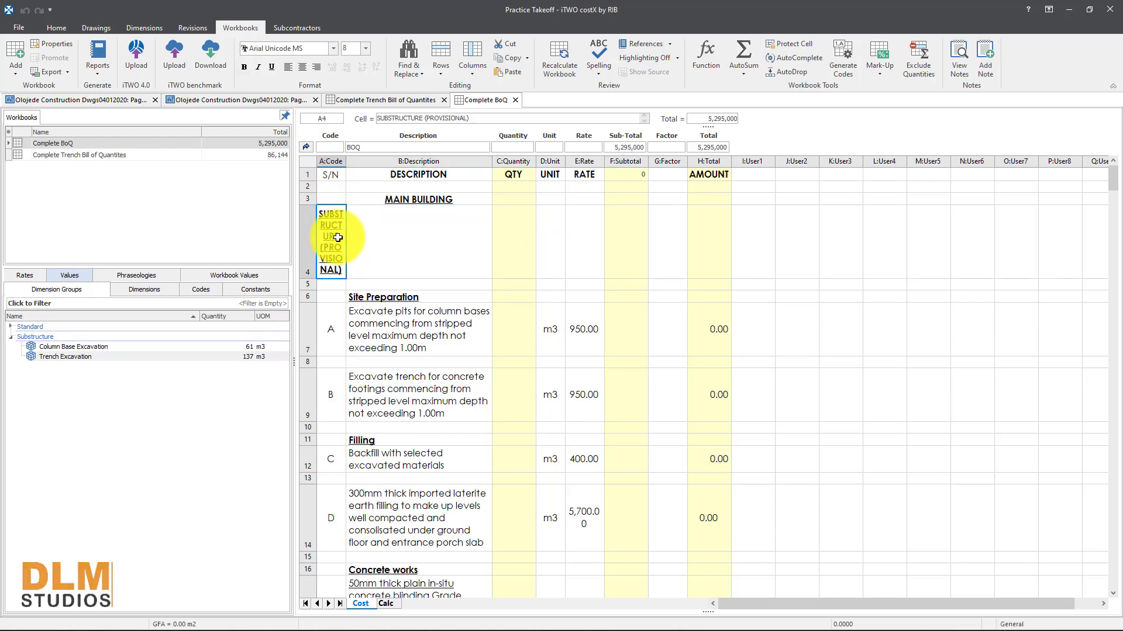
mouse_move(334, 206)
mouse_down()
mouse_move(406, 221)
mouse_move(333, 216)
mouse_up()
click(475, 118)
key(ctrl+c)
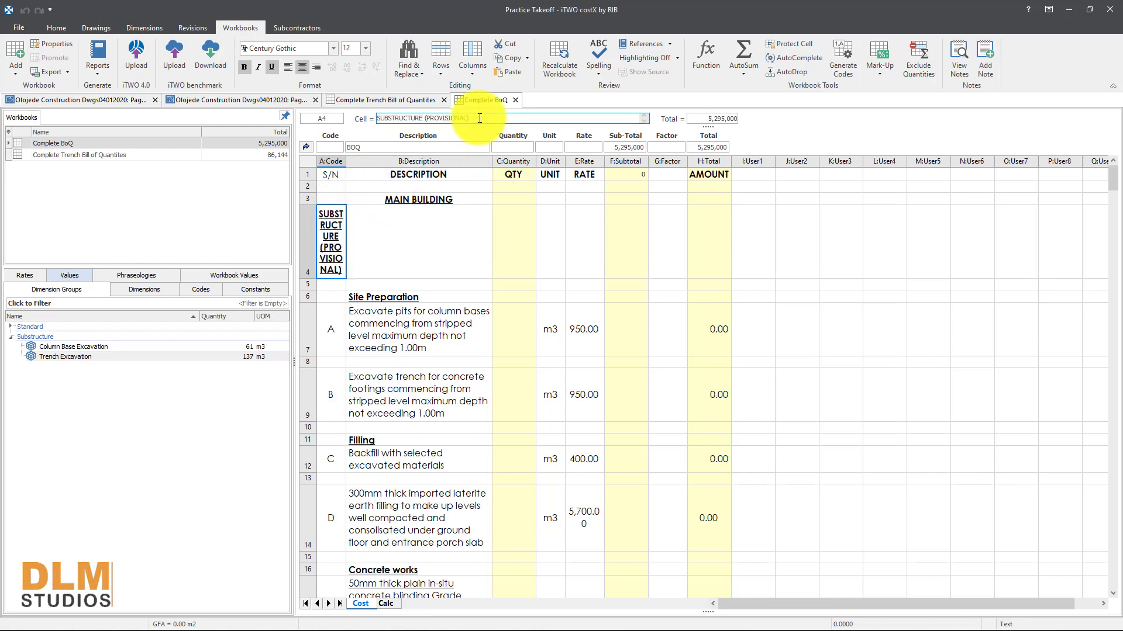
key(Delete)
click(393, 246)
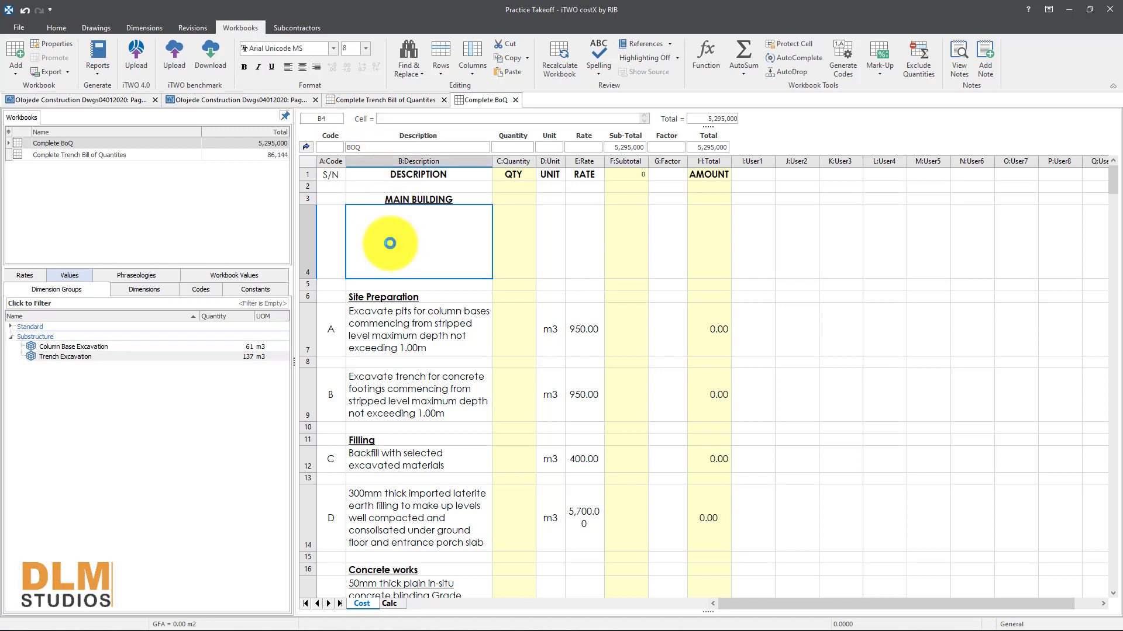
key(ctrl+v)
Step: Apply an automatic sum in H52 so Substructure Carried to Summary reads 0.00
click(431, 308)
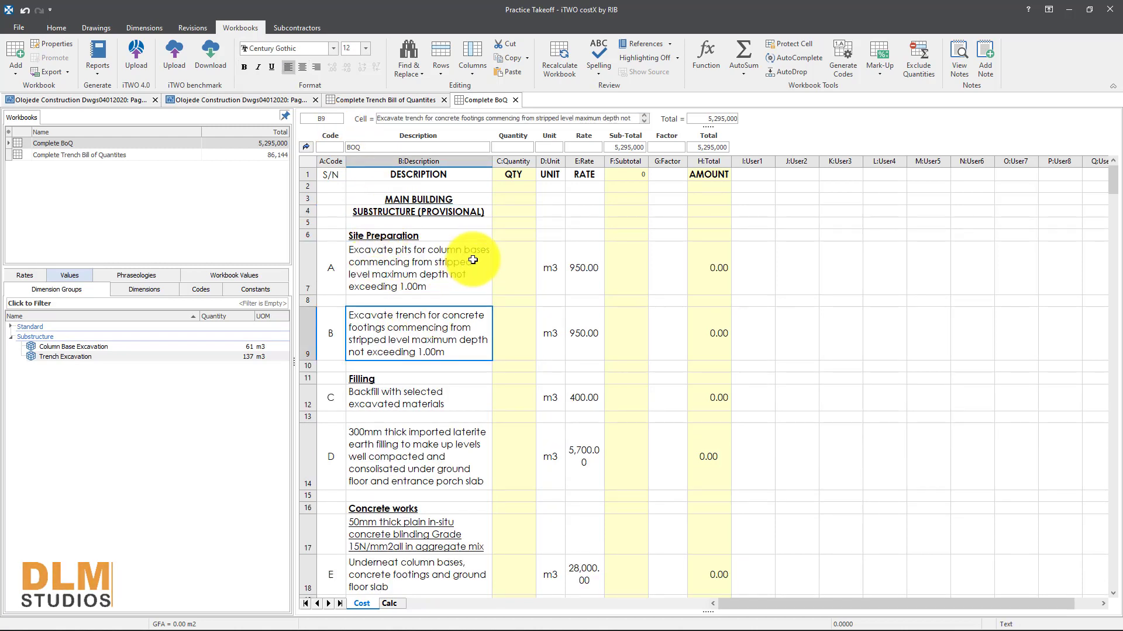
scroll(473, 261, down, 5)
scroll(472, 259, down, 6)
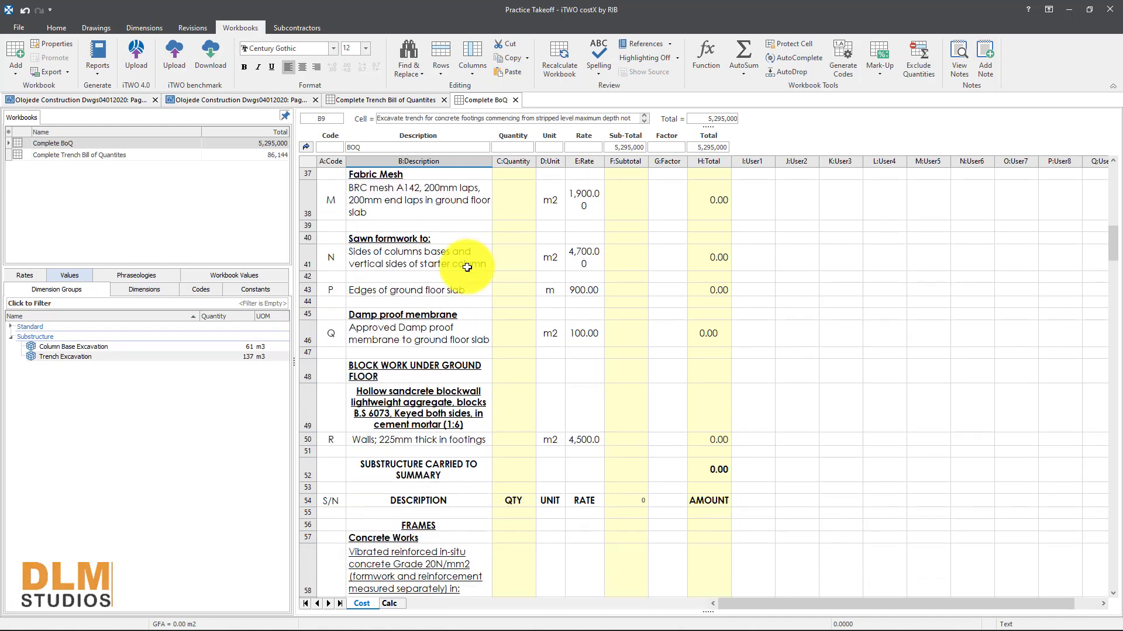
click(701, 469)
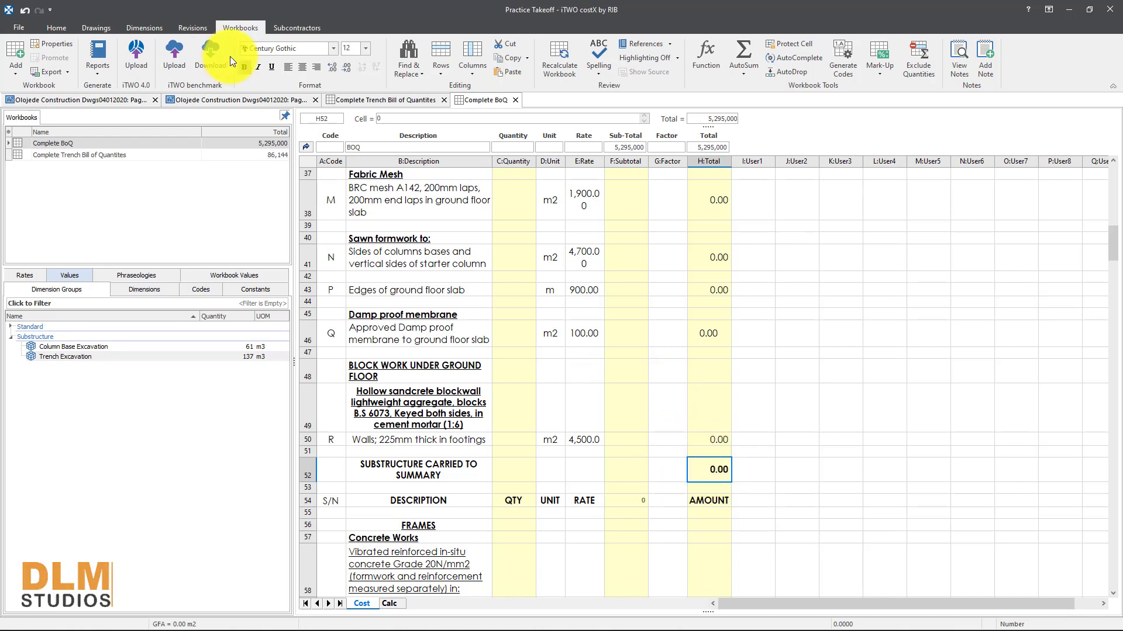
click(749, 74)
click(756, 90)
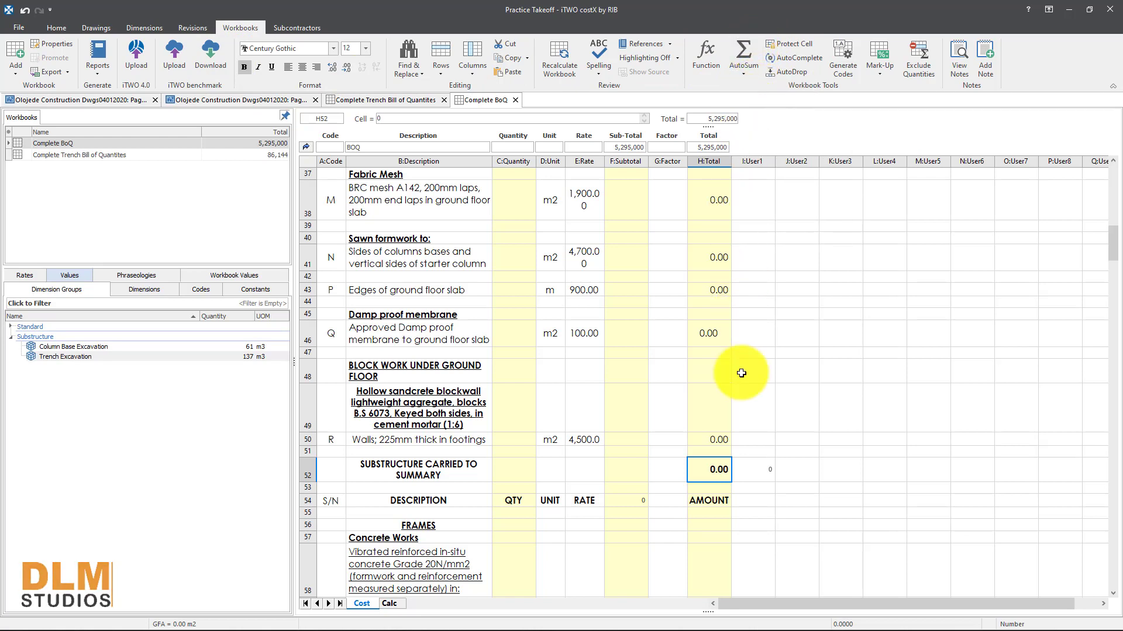
double_click(713, 471)
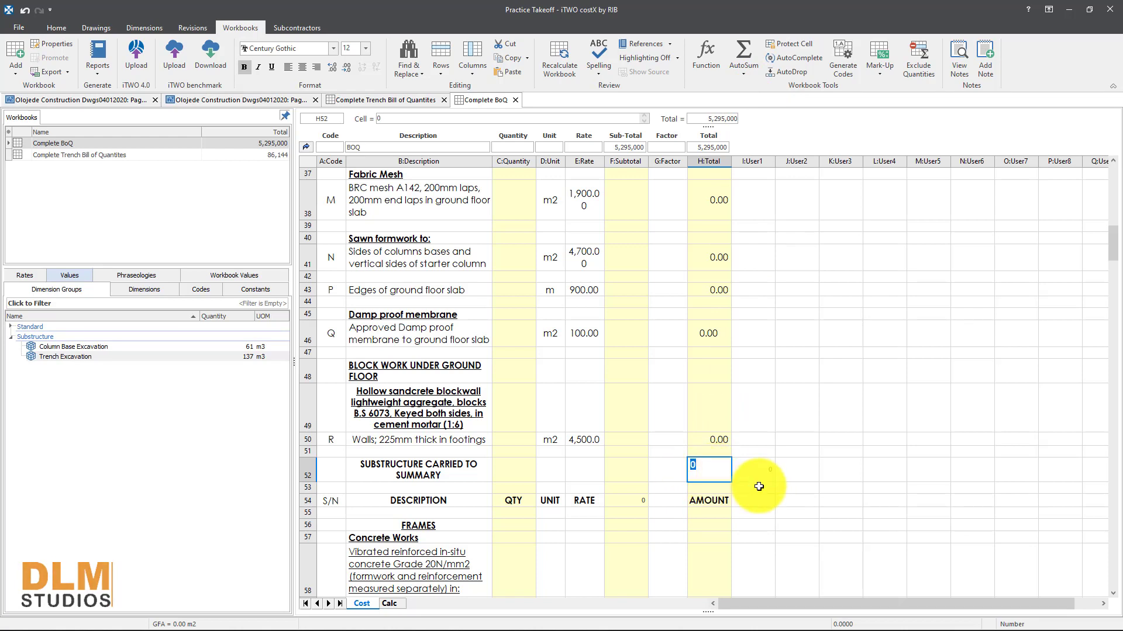
click(741, 486)
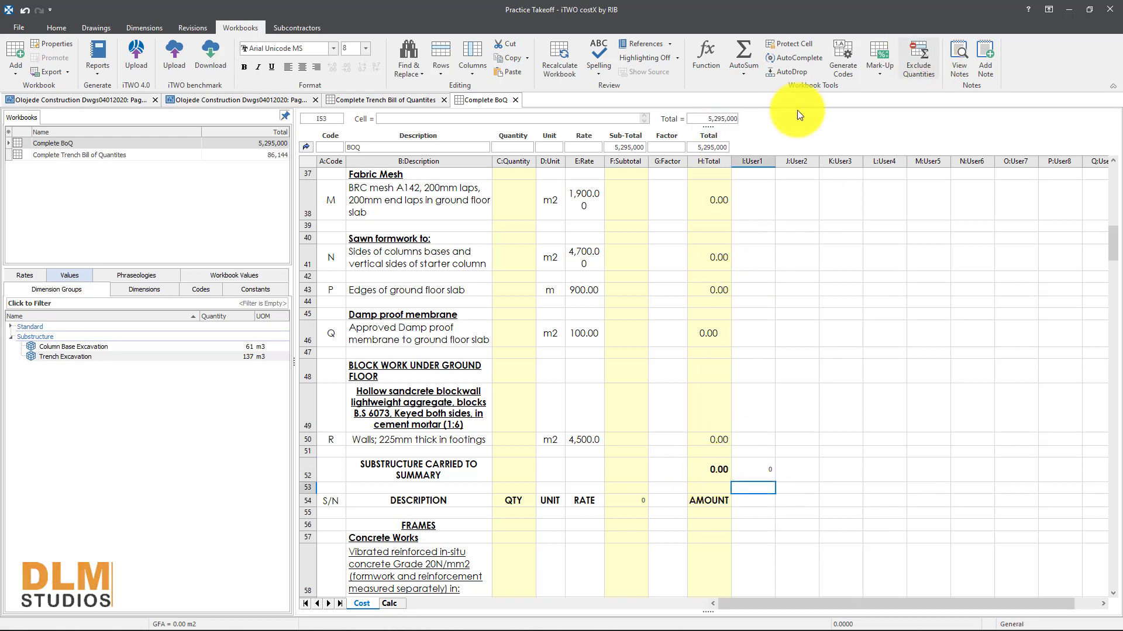
scroll(621, 289, up, 10)
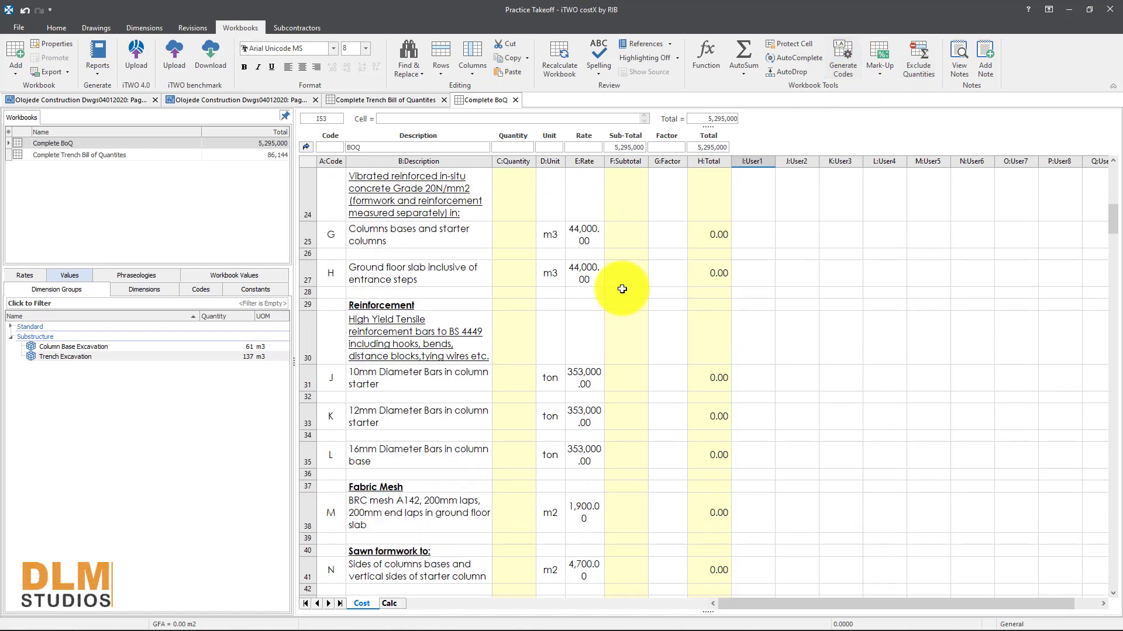
Step: Link the Trench Excavation volume to C9 with rounding set to None, giving 137 m3
scroll(621, 289, up, 3)
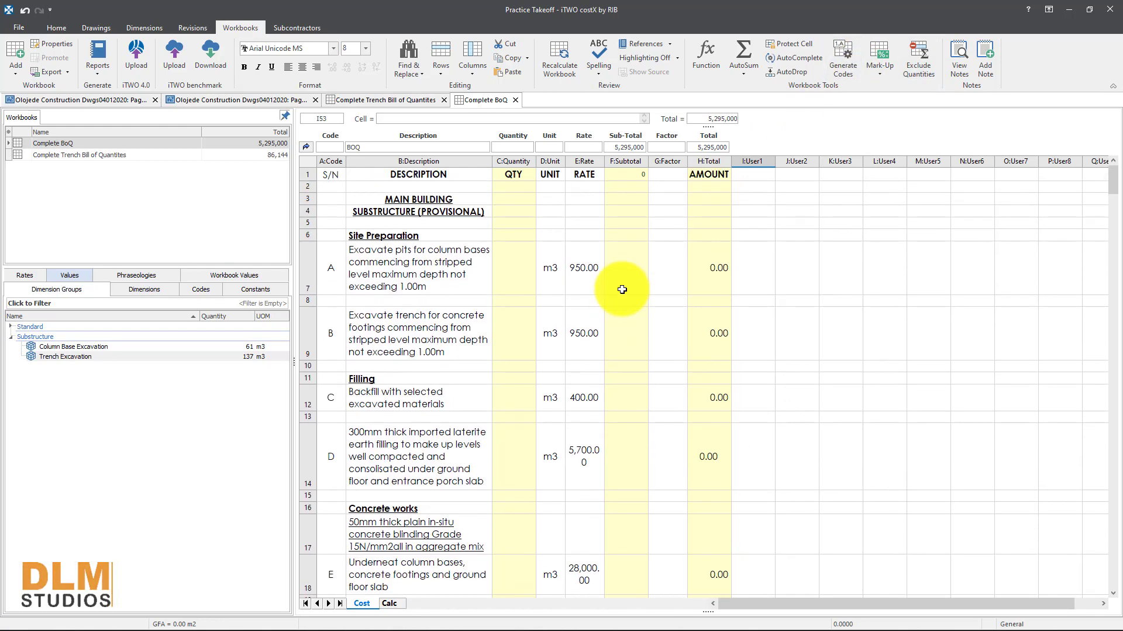
mouse_move(75, 356)
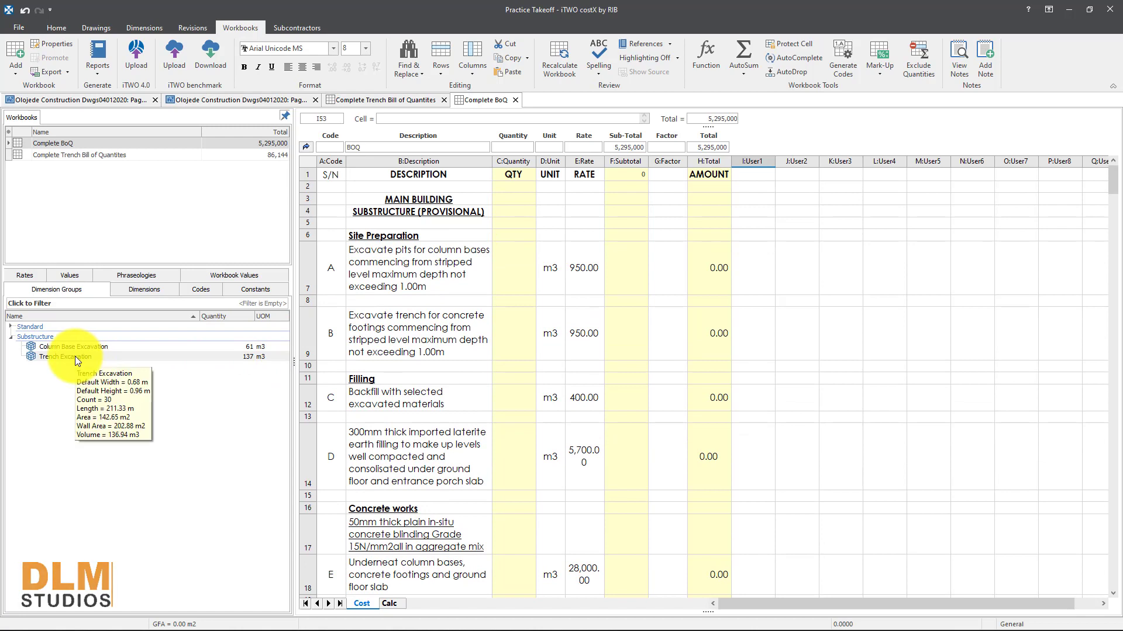
drag(75, 356, 172, 364)
drag(100, 357, 518, 325)
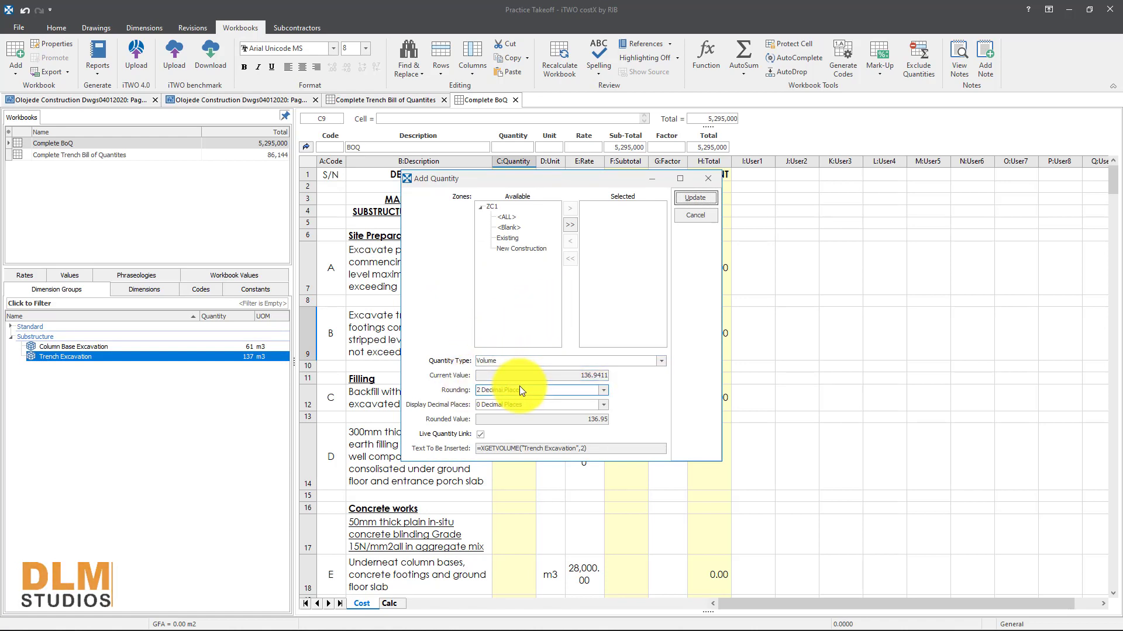
click(604, 391)
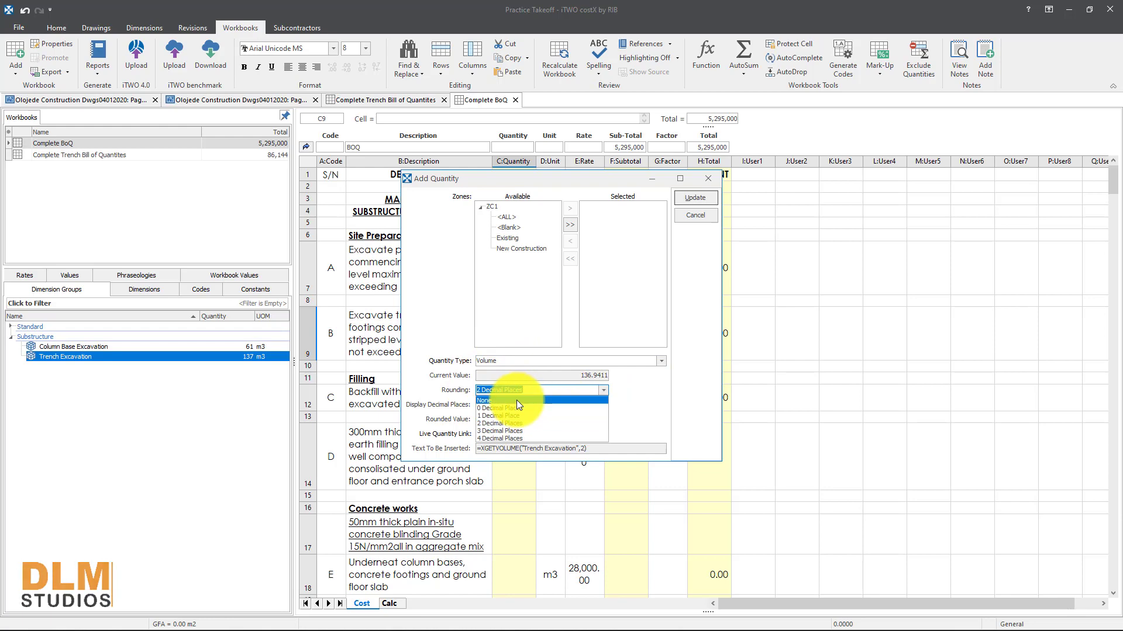
click(517, 402)
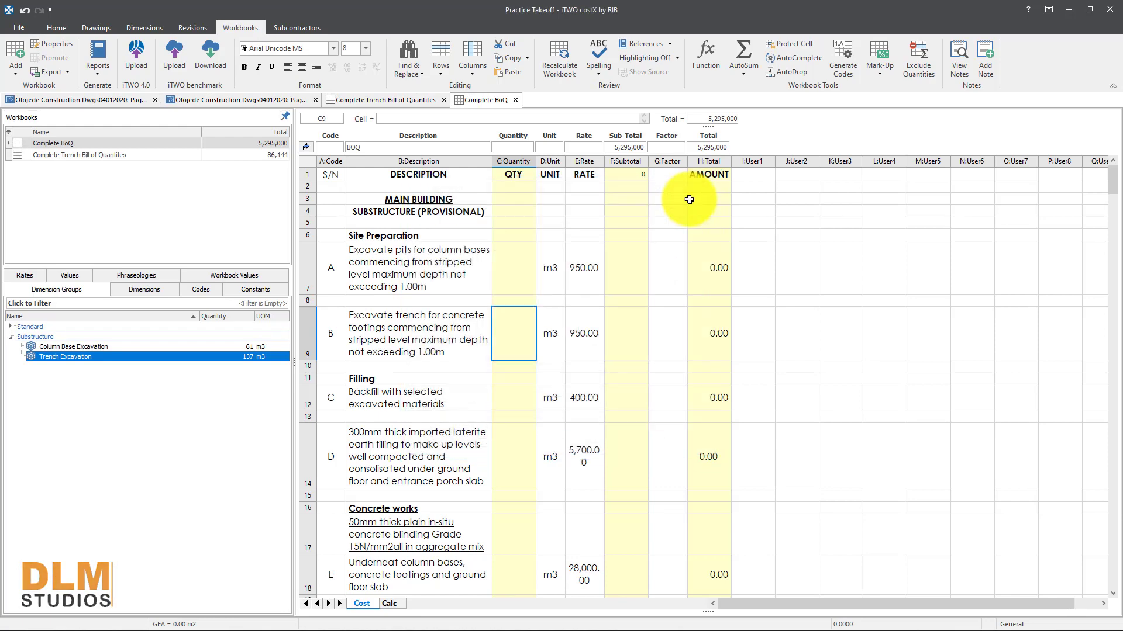
click(690, 199)
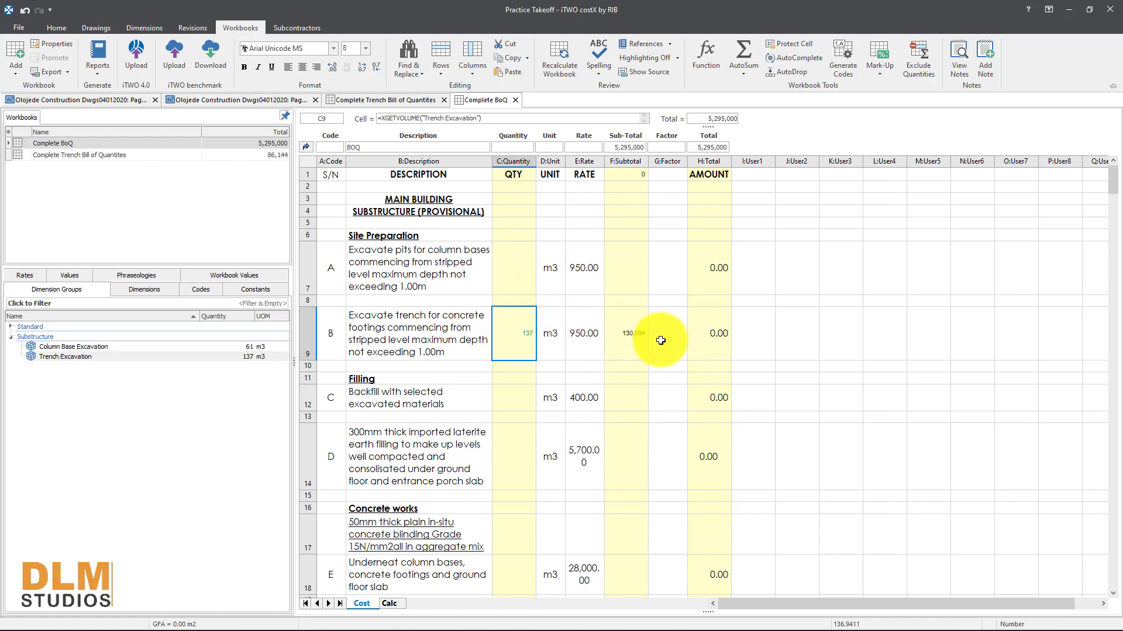
click(702, 338)
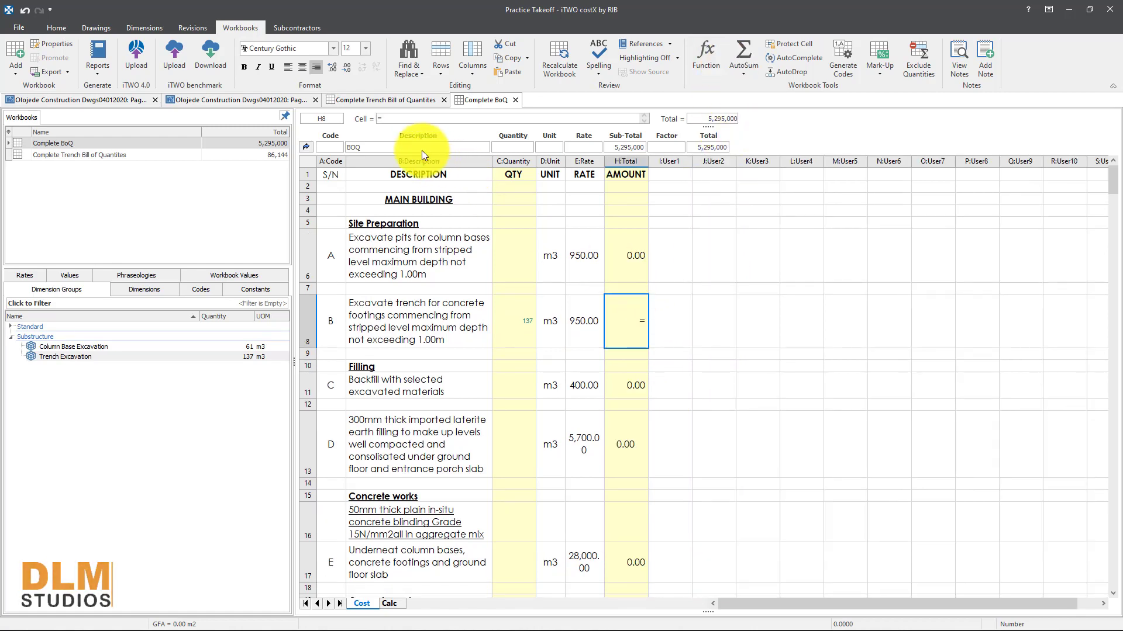
Step: Enter =E8*C8 in H8 so item B's amount reads 130,094.05
click(402, 116)
text(=)
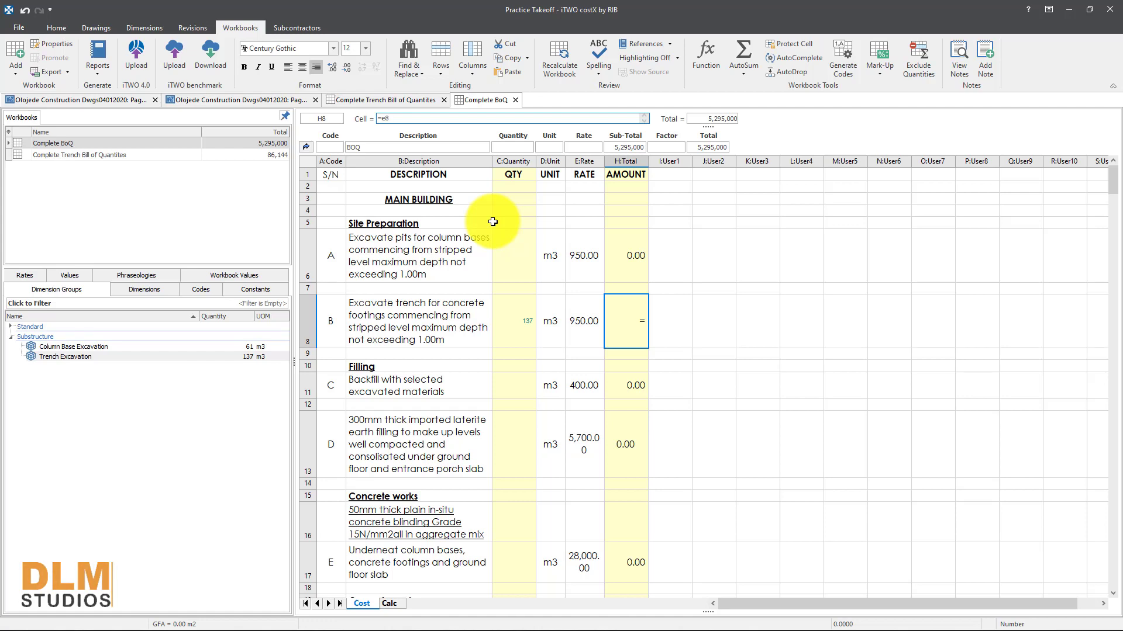
text(*)
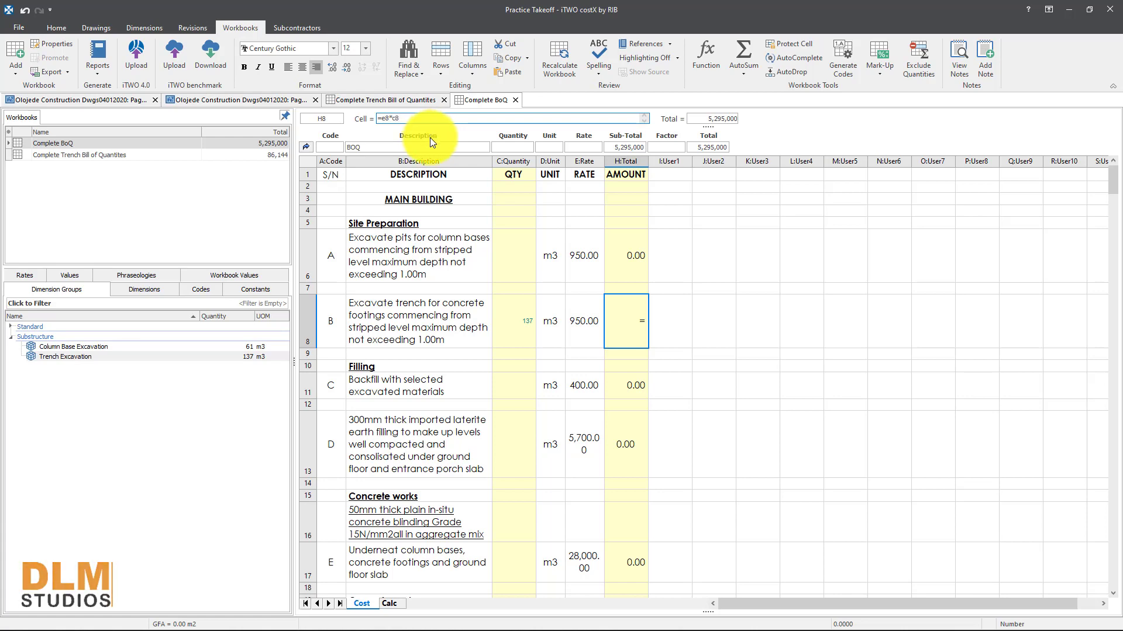
key(Return)
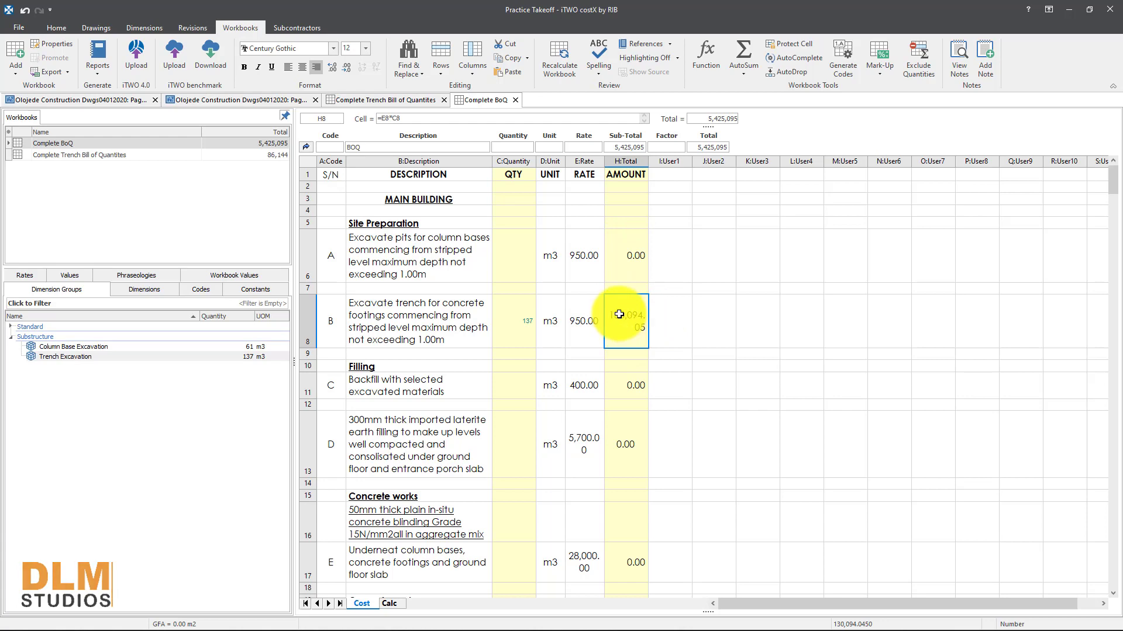
double_click(619, 314)
key(Return)
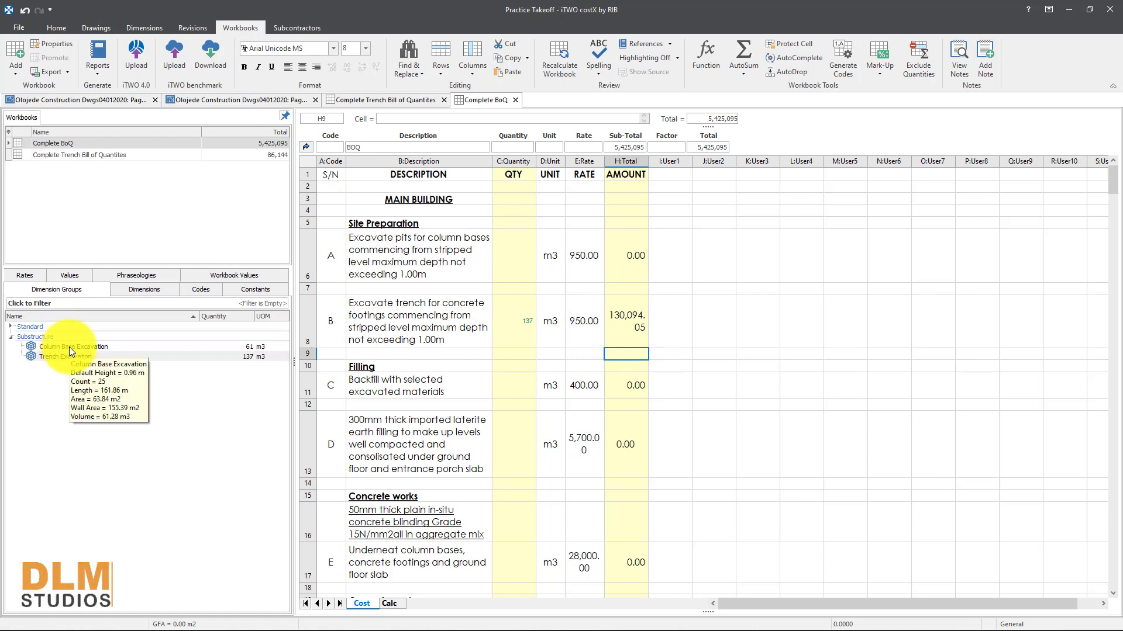
Step: Link the Column Base Excavation volume to C6 with rounding set to None, giving 61 m3
drag(69, 346, 518, 248)
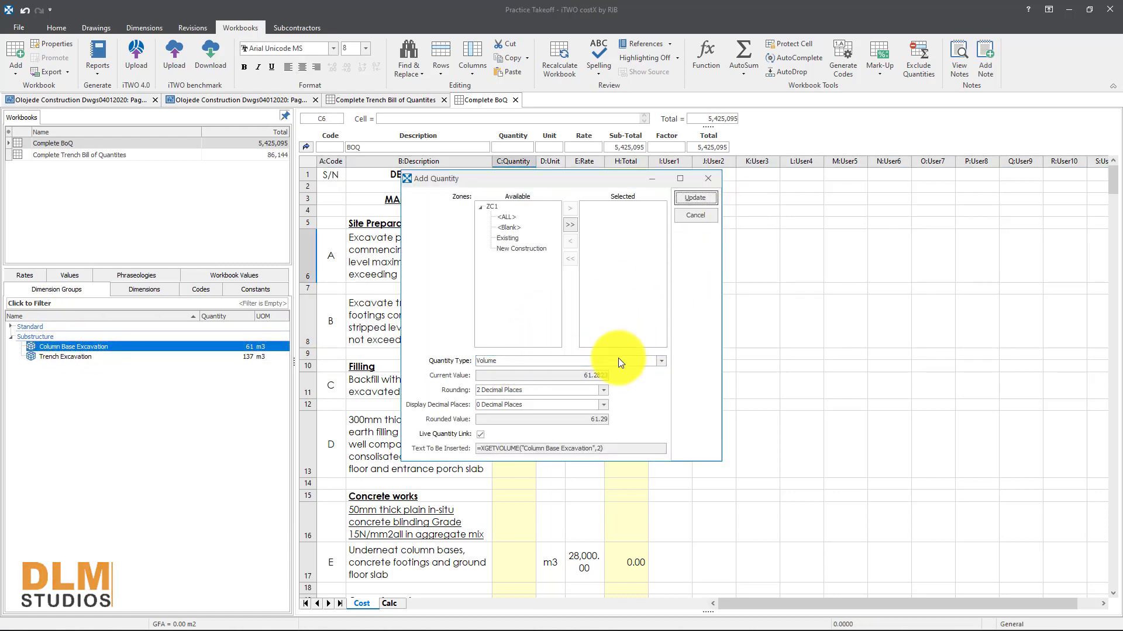
click(600, 391)
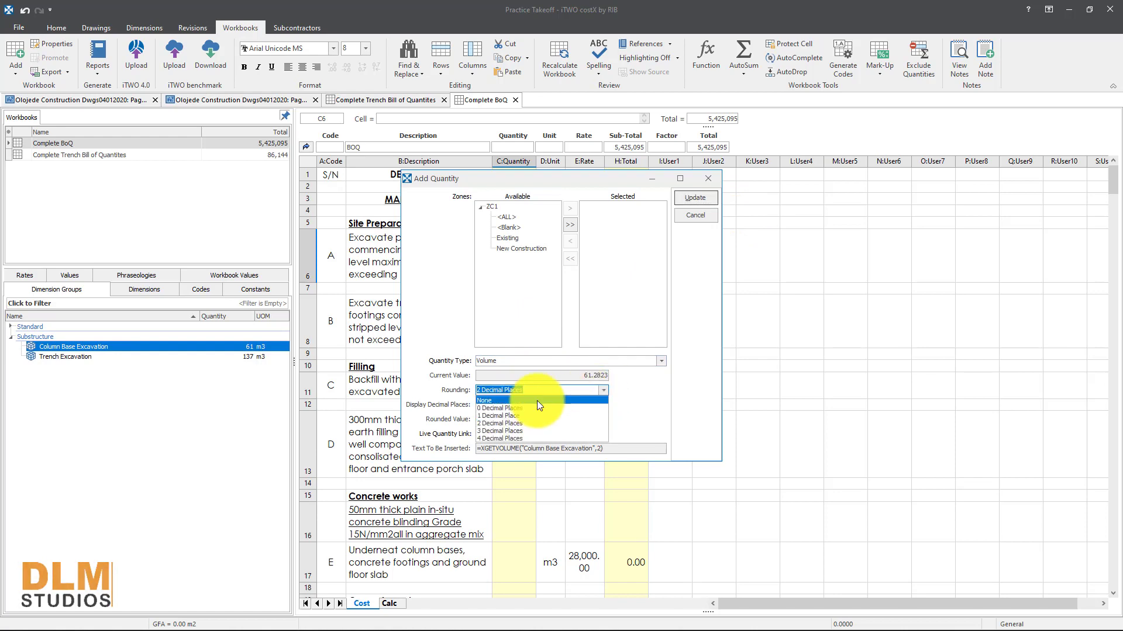
click(537, 401)
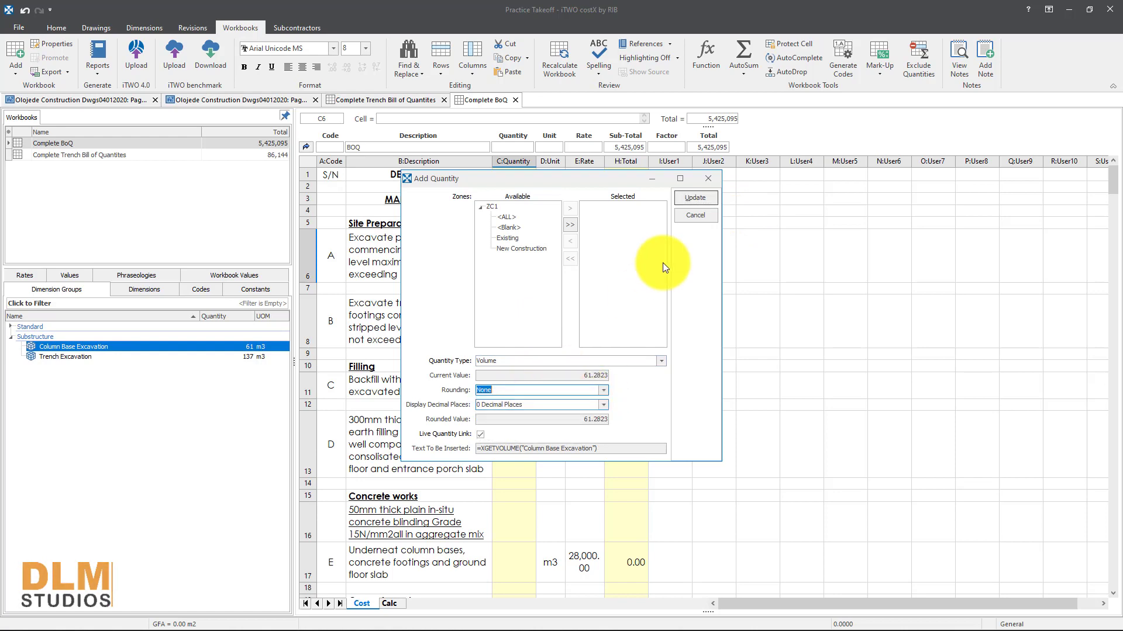
click(697, 198)
click(627, 245)
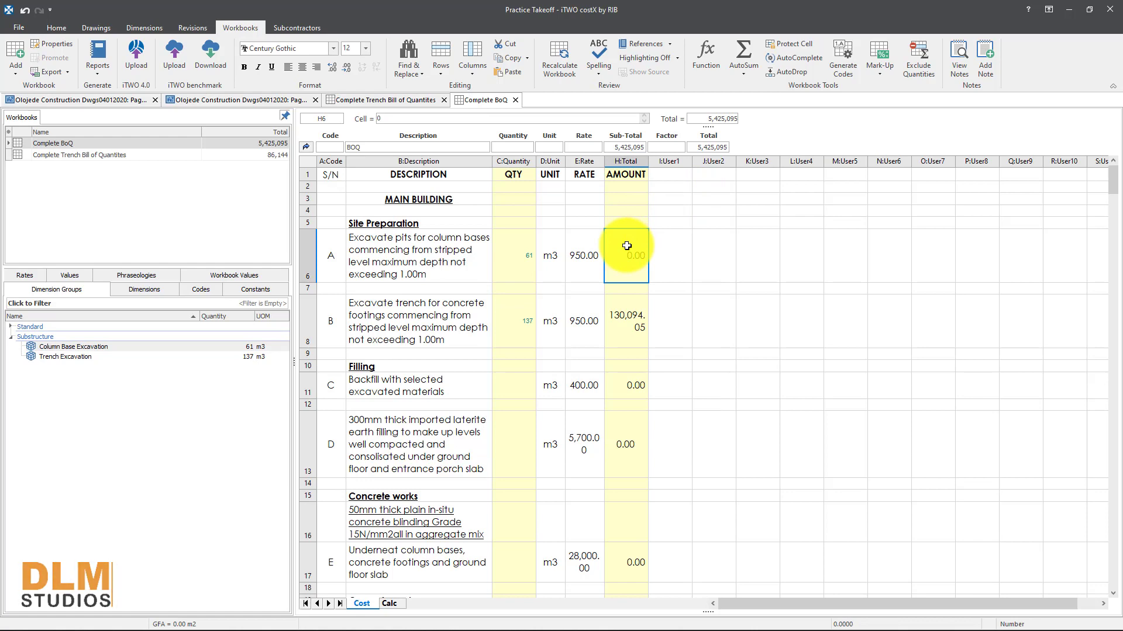
text(=)
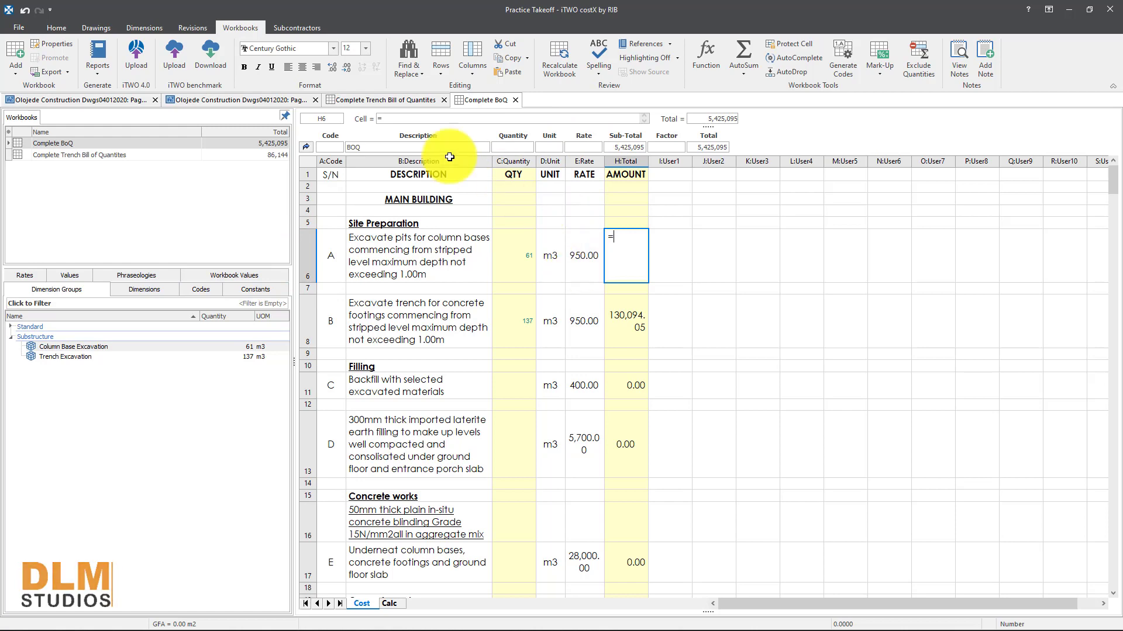
Step: Build the formula =E6*C6 in item A's amount cell H6
click(581, 263)
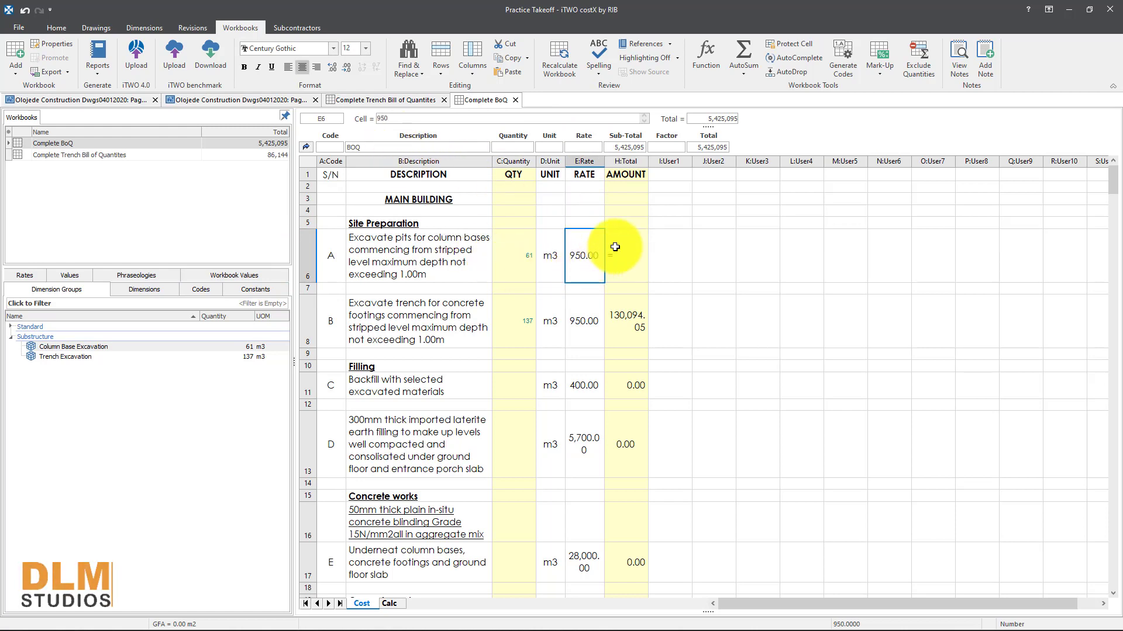
click(517, 255)
click(629, 254)
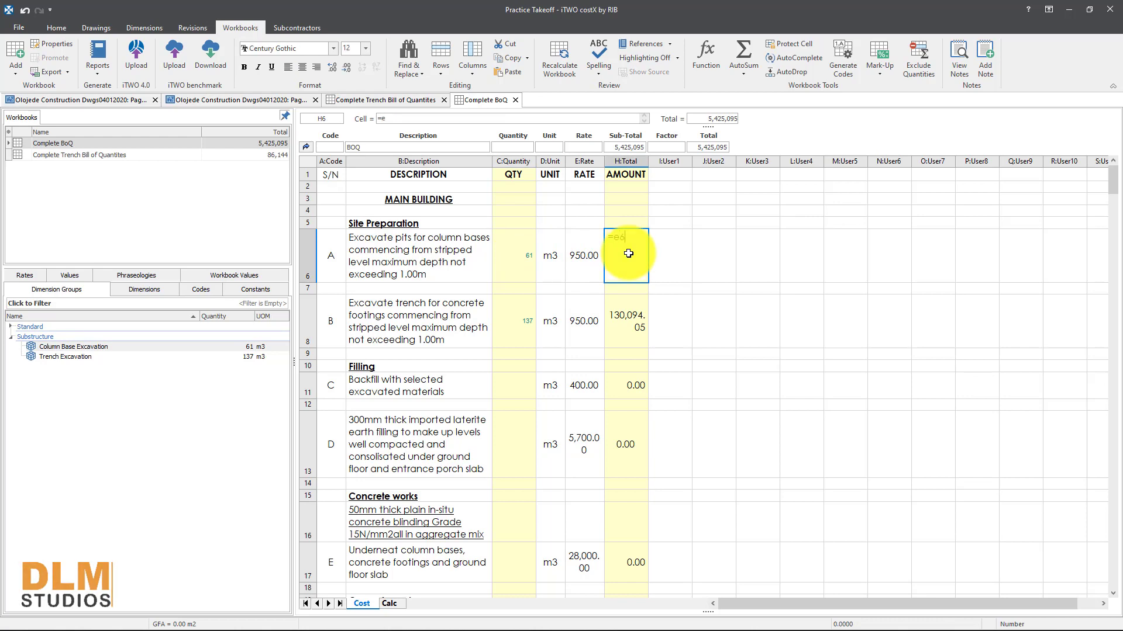
text(e6*)
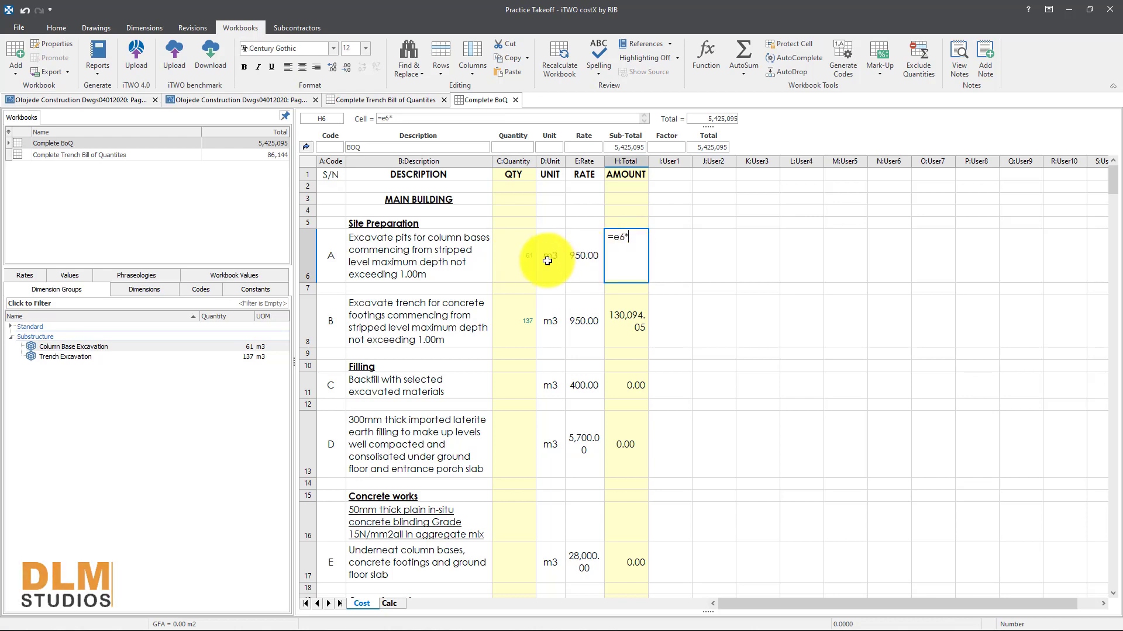
click(518, 247)
click(633, 252)
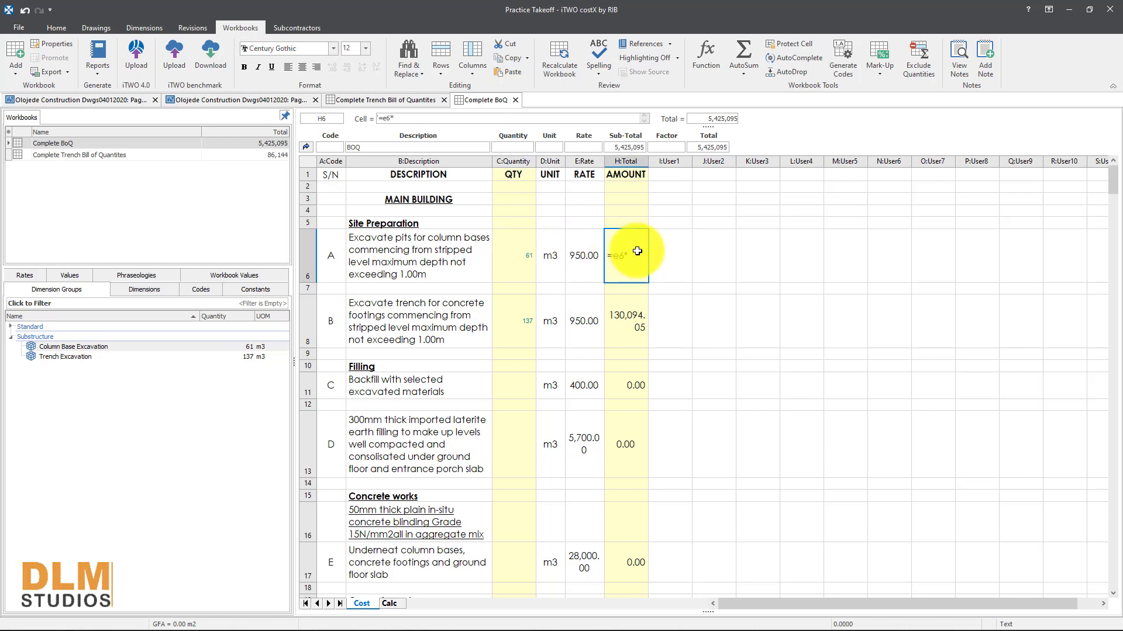
double_click(638, 250)
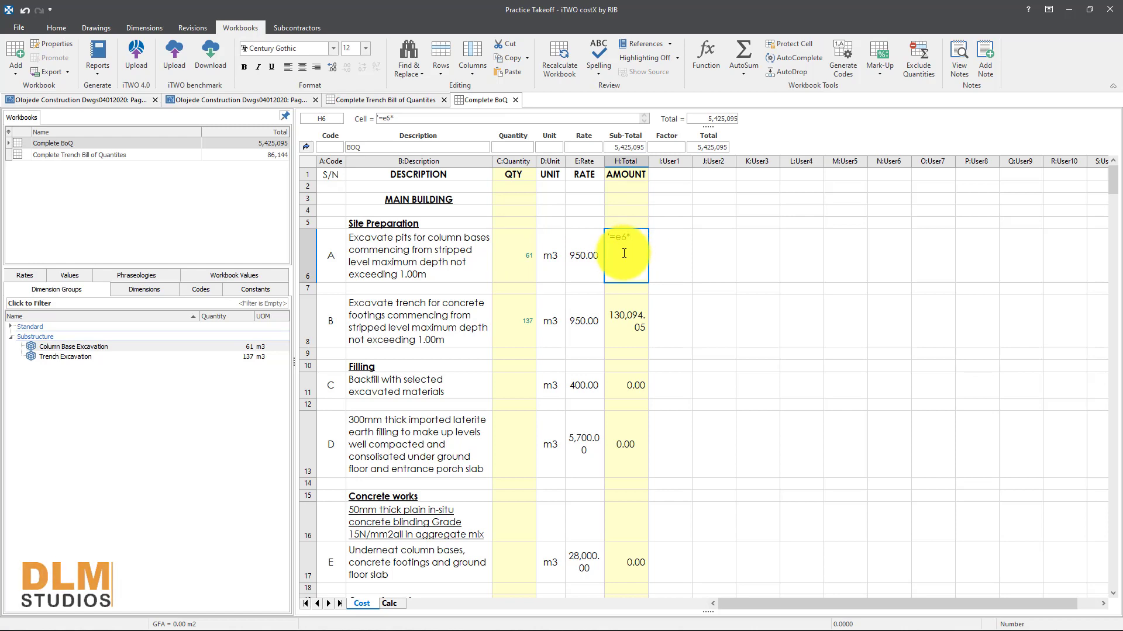
text(c6)
key(Return)
Step: Confirm the H6 formula from the Cell formula bar so it calculates 58,218
click(623, 254)
click(380, 119)
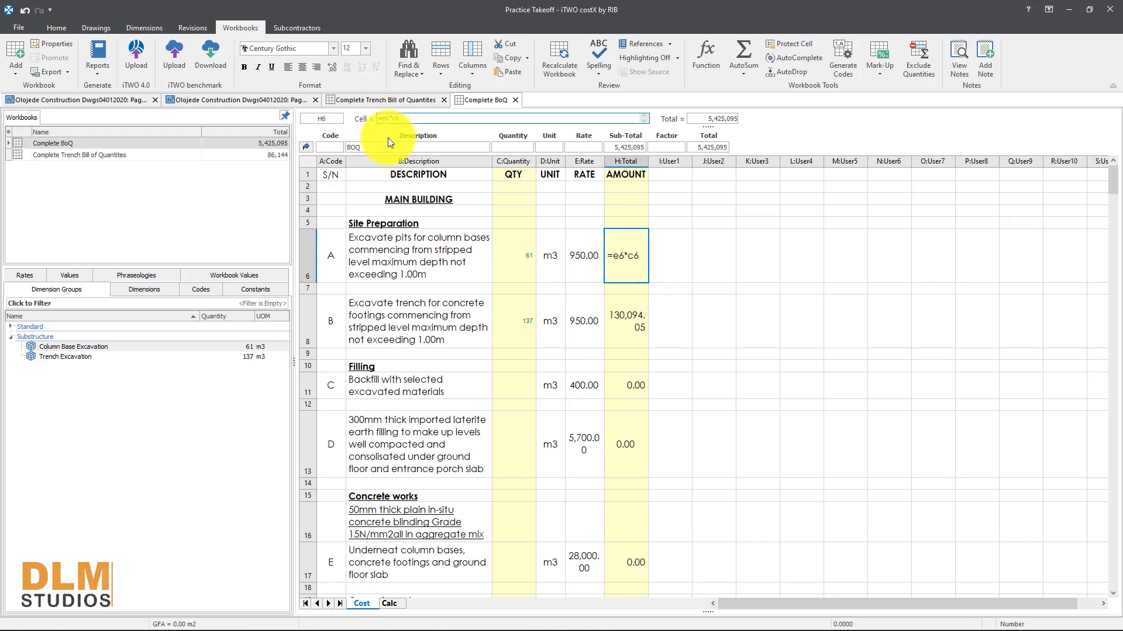
key(Return)
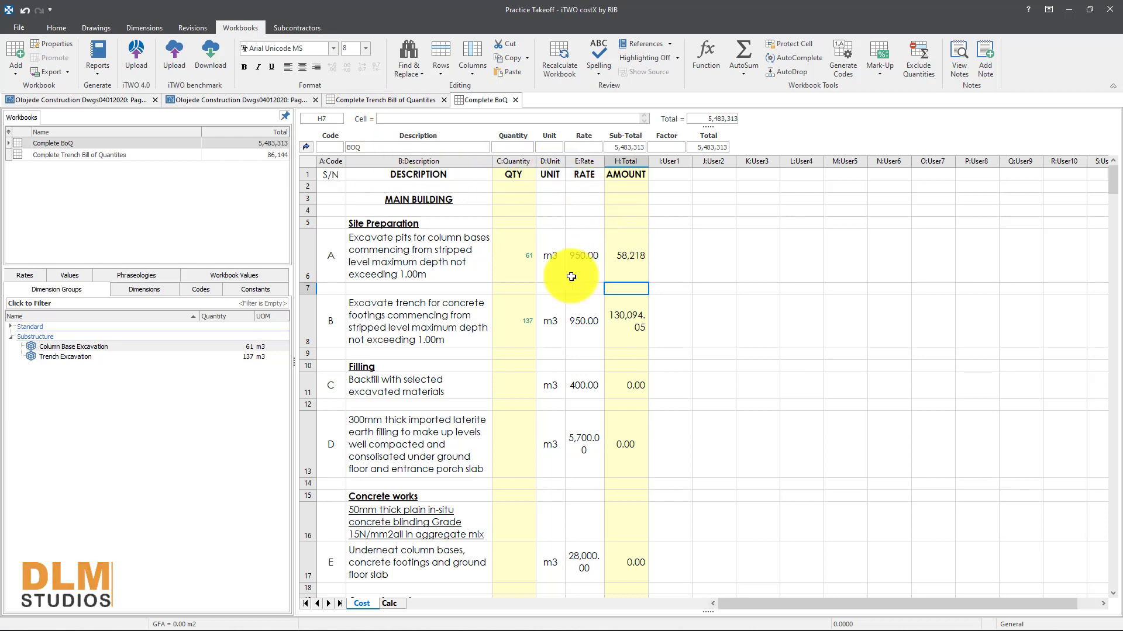
click(624, 254)
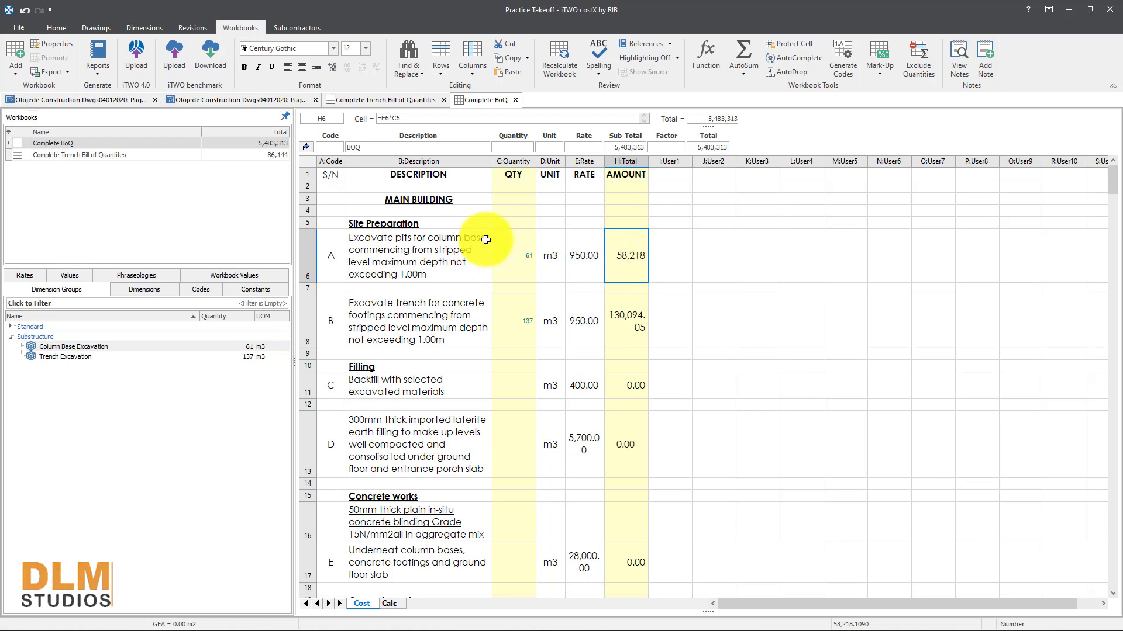
click(430, 250)
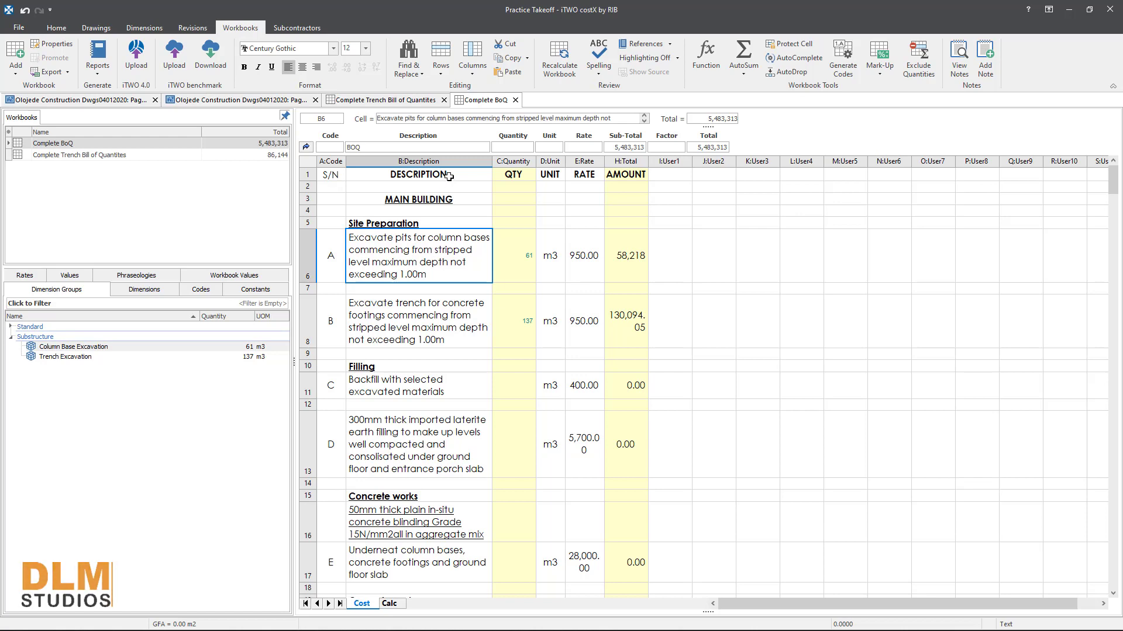
click(469, 166)
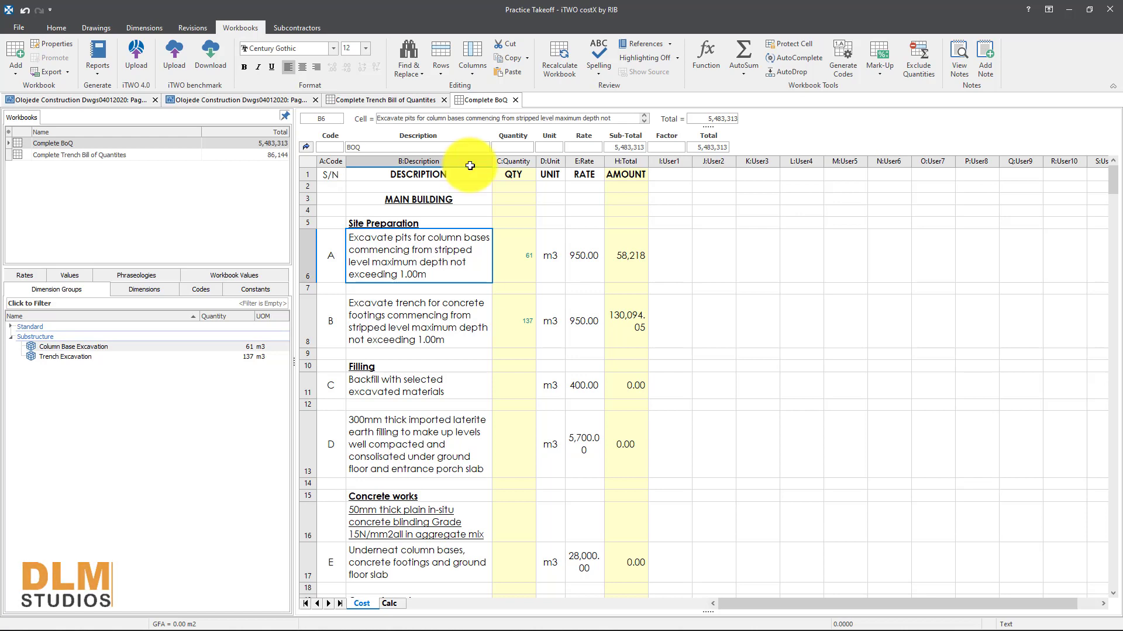